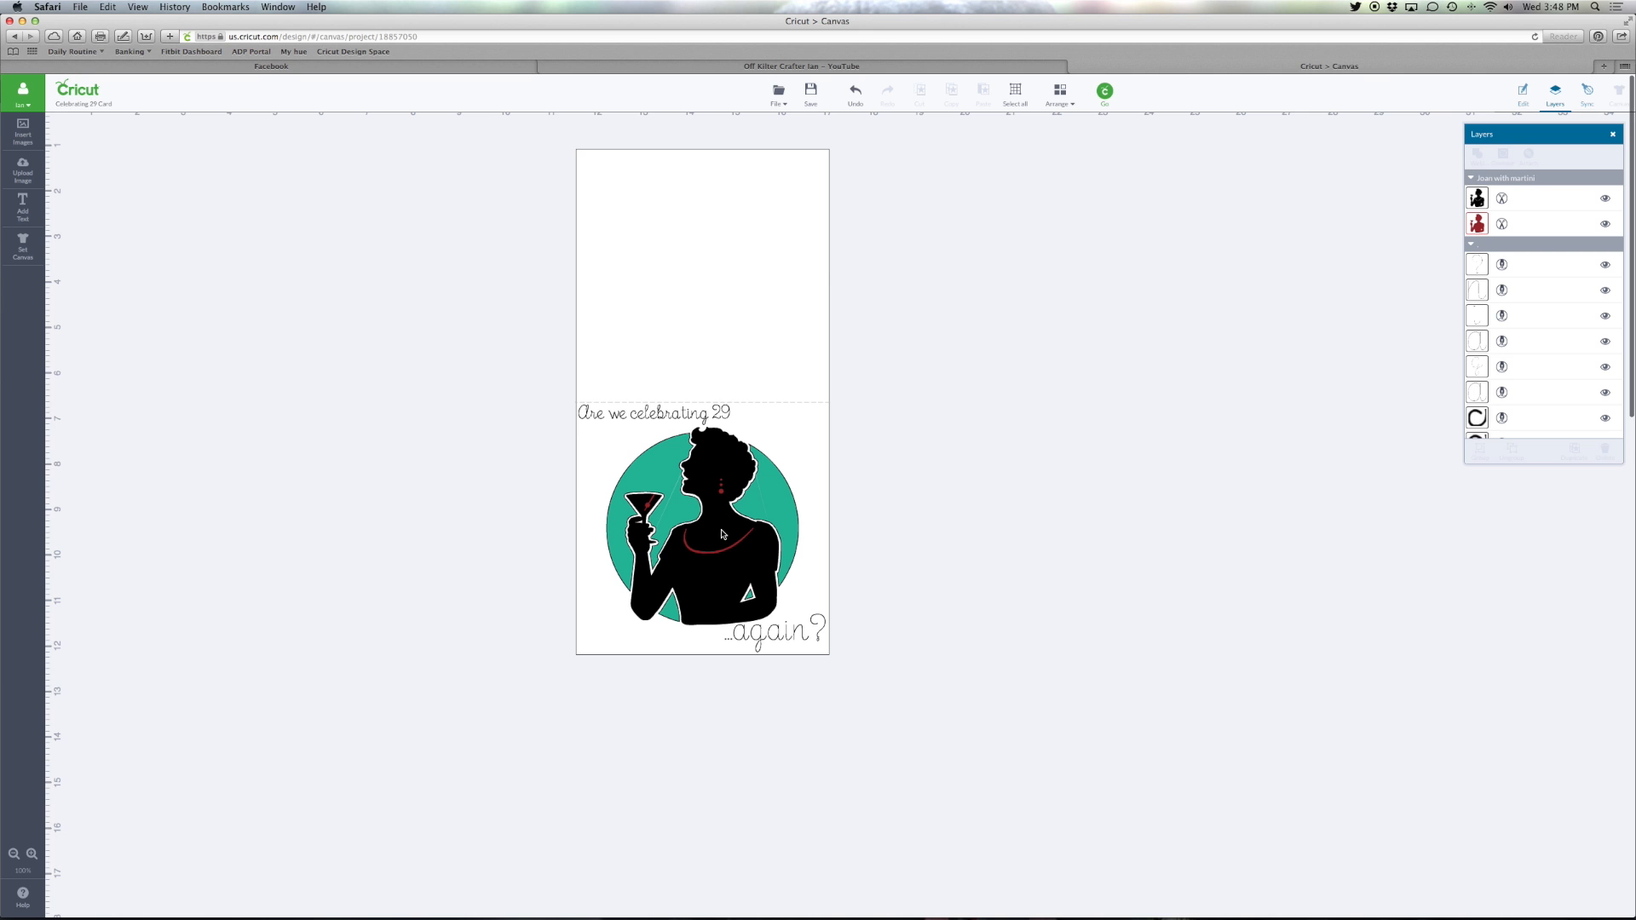
Move the martini silhouette off the card to view the cut-out teal circle, and return it to its place
drag(722, 529, 960, 404)
click(907, 592)
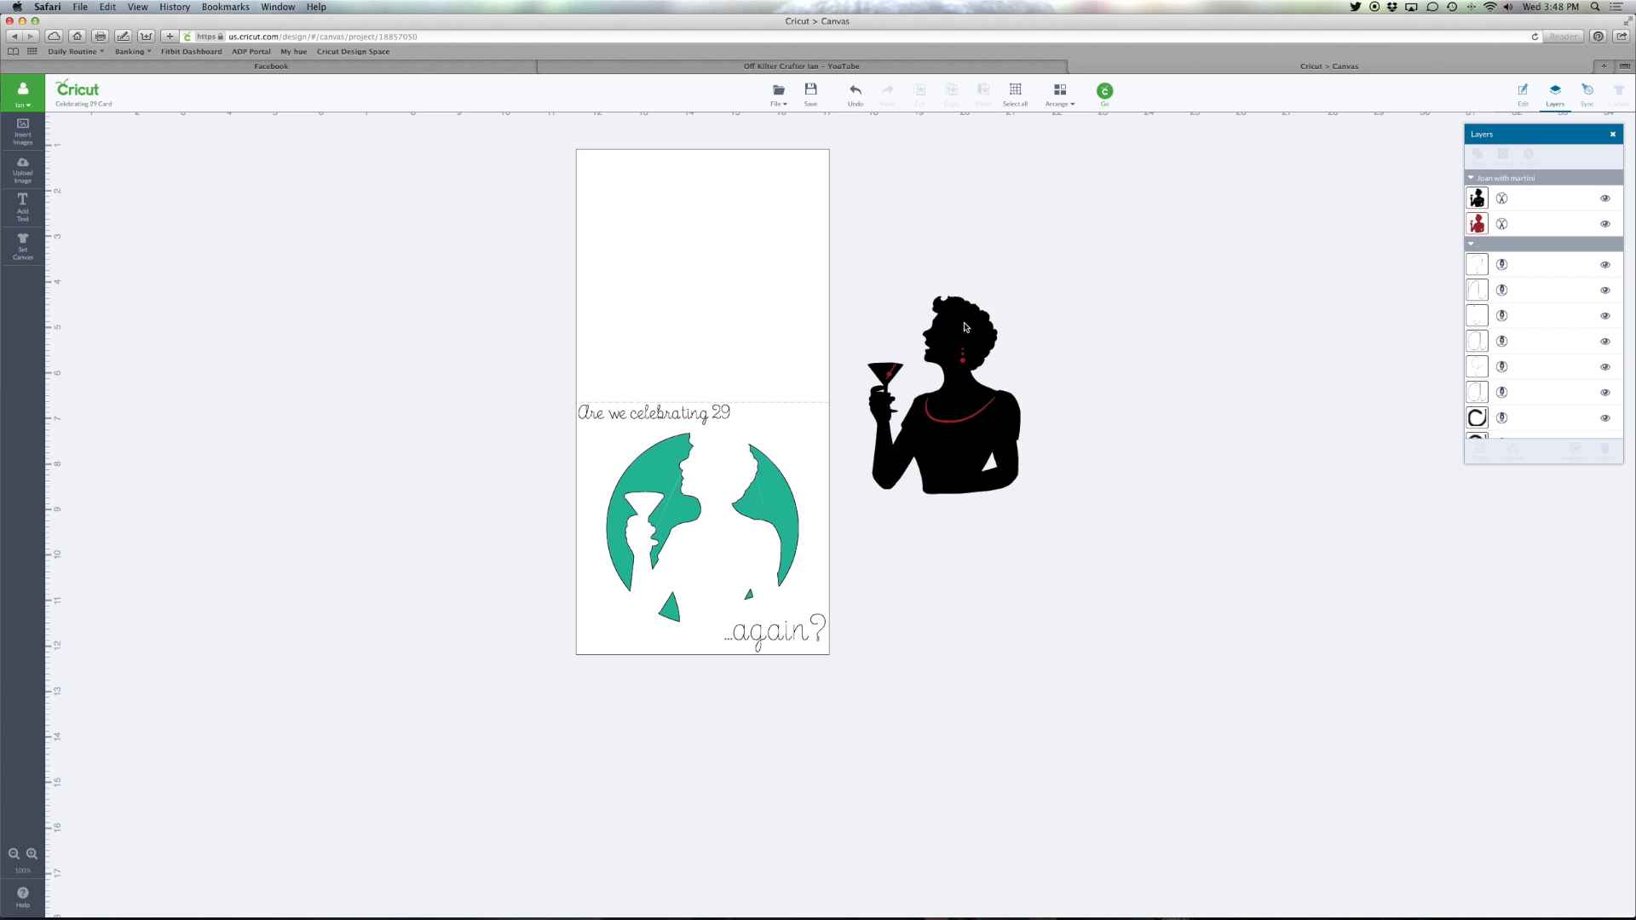
drag(968, 330, 727, 461)
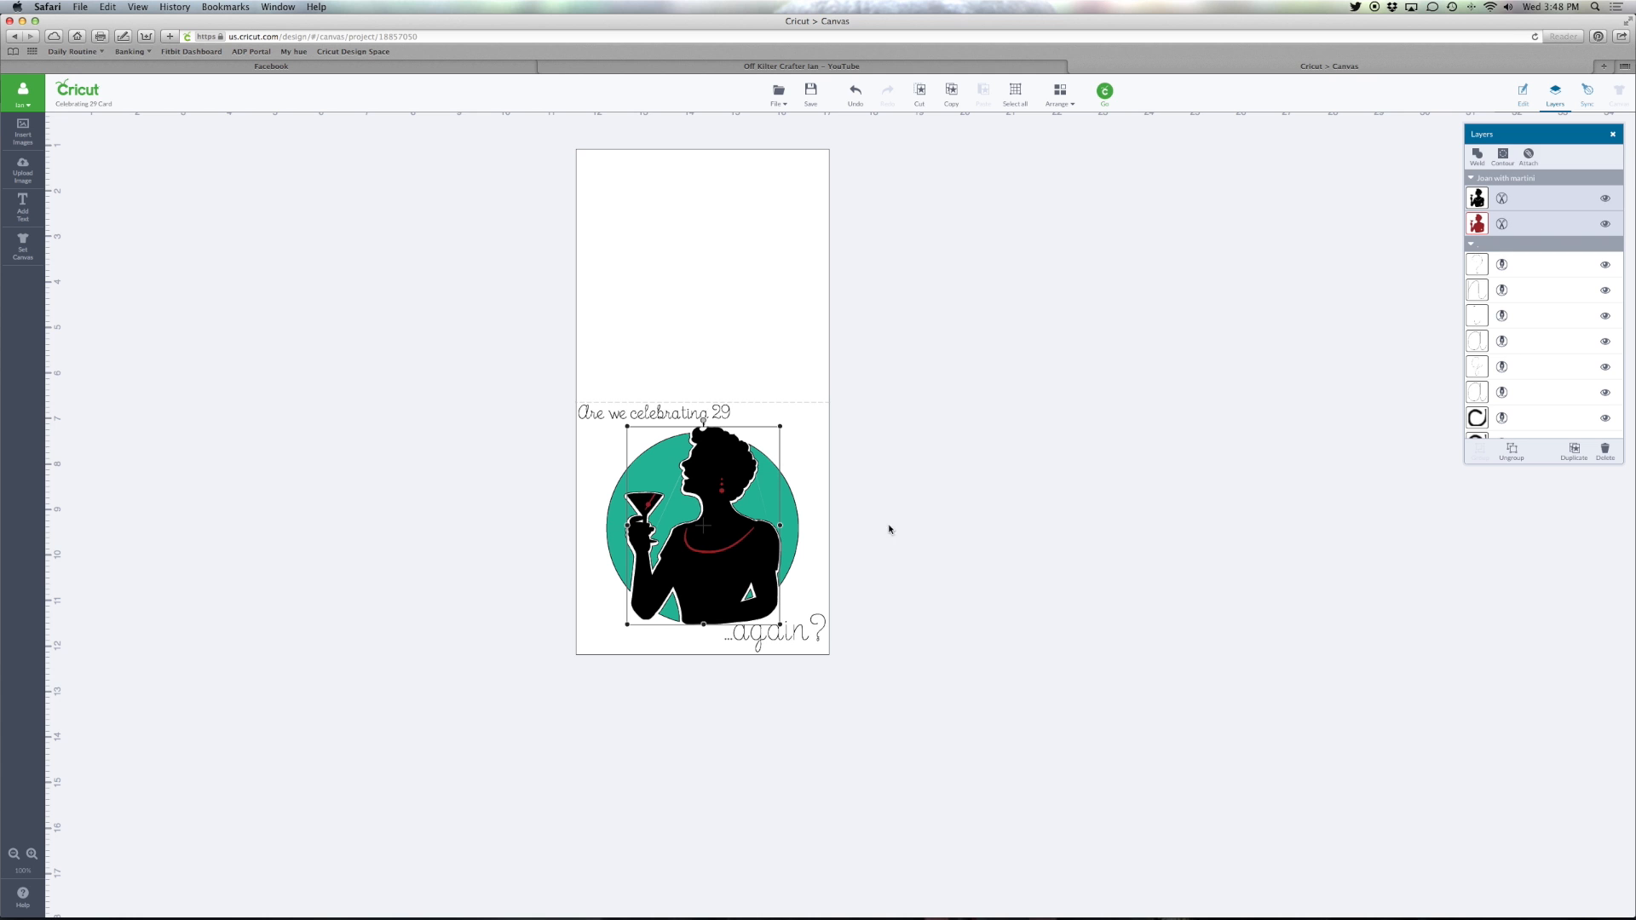
click(928, 535)
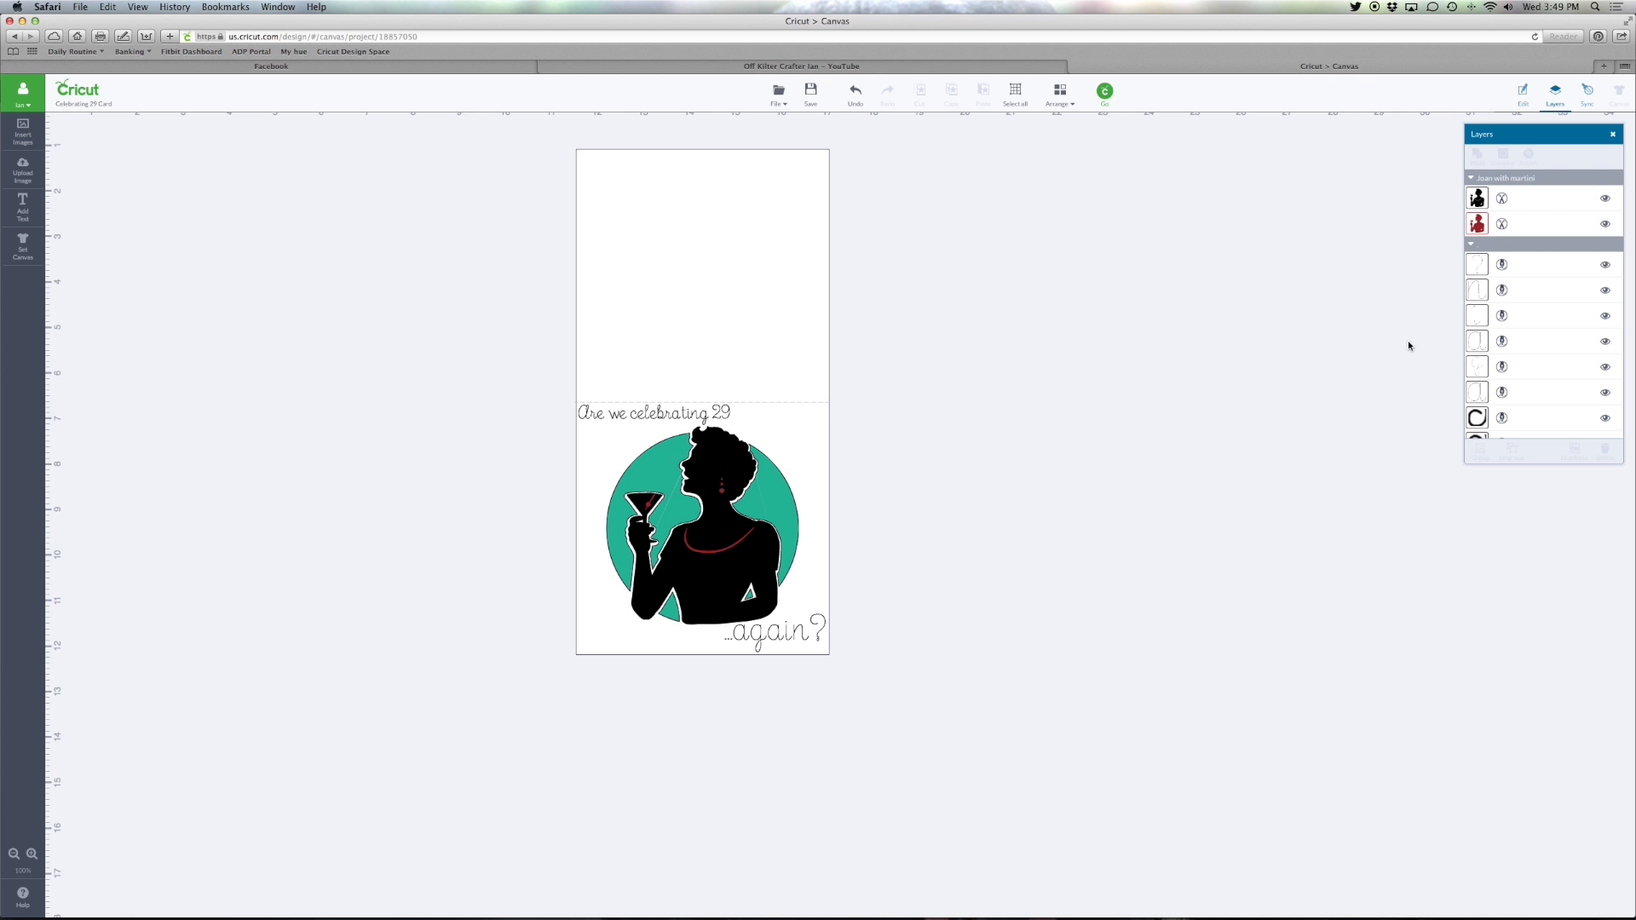
key(super+z)
Insert the Note Card rectangle and circle from the Cricut Craft Room Basics set in My Image Sets, and place them beside the card
click(23, 132)
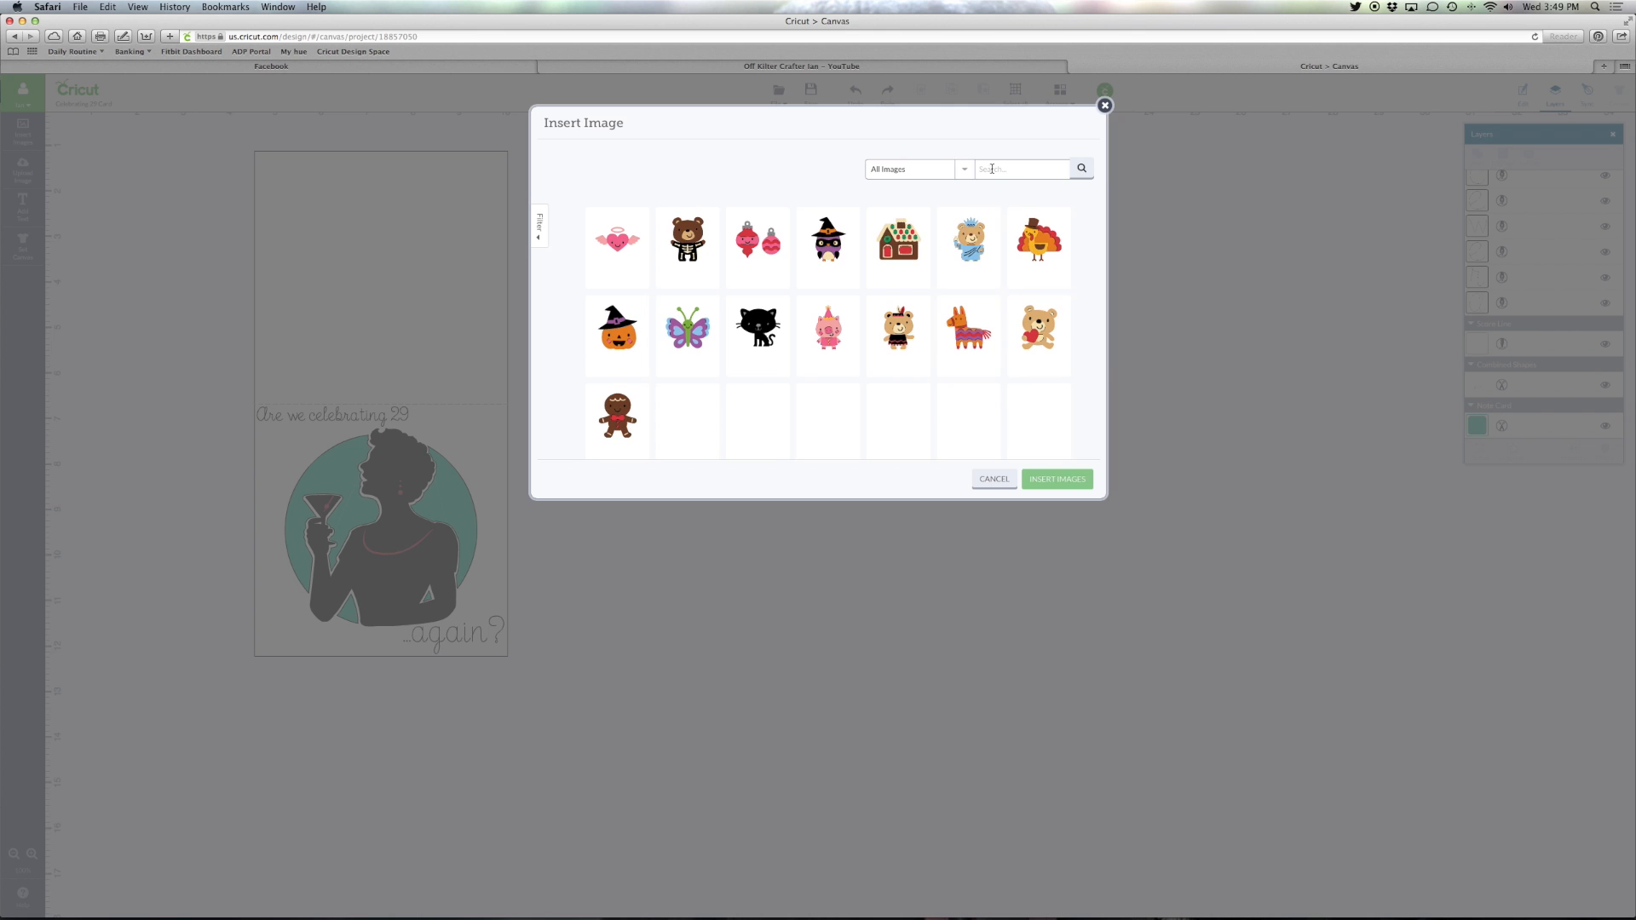
click(966, 169)
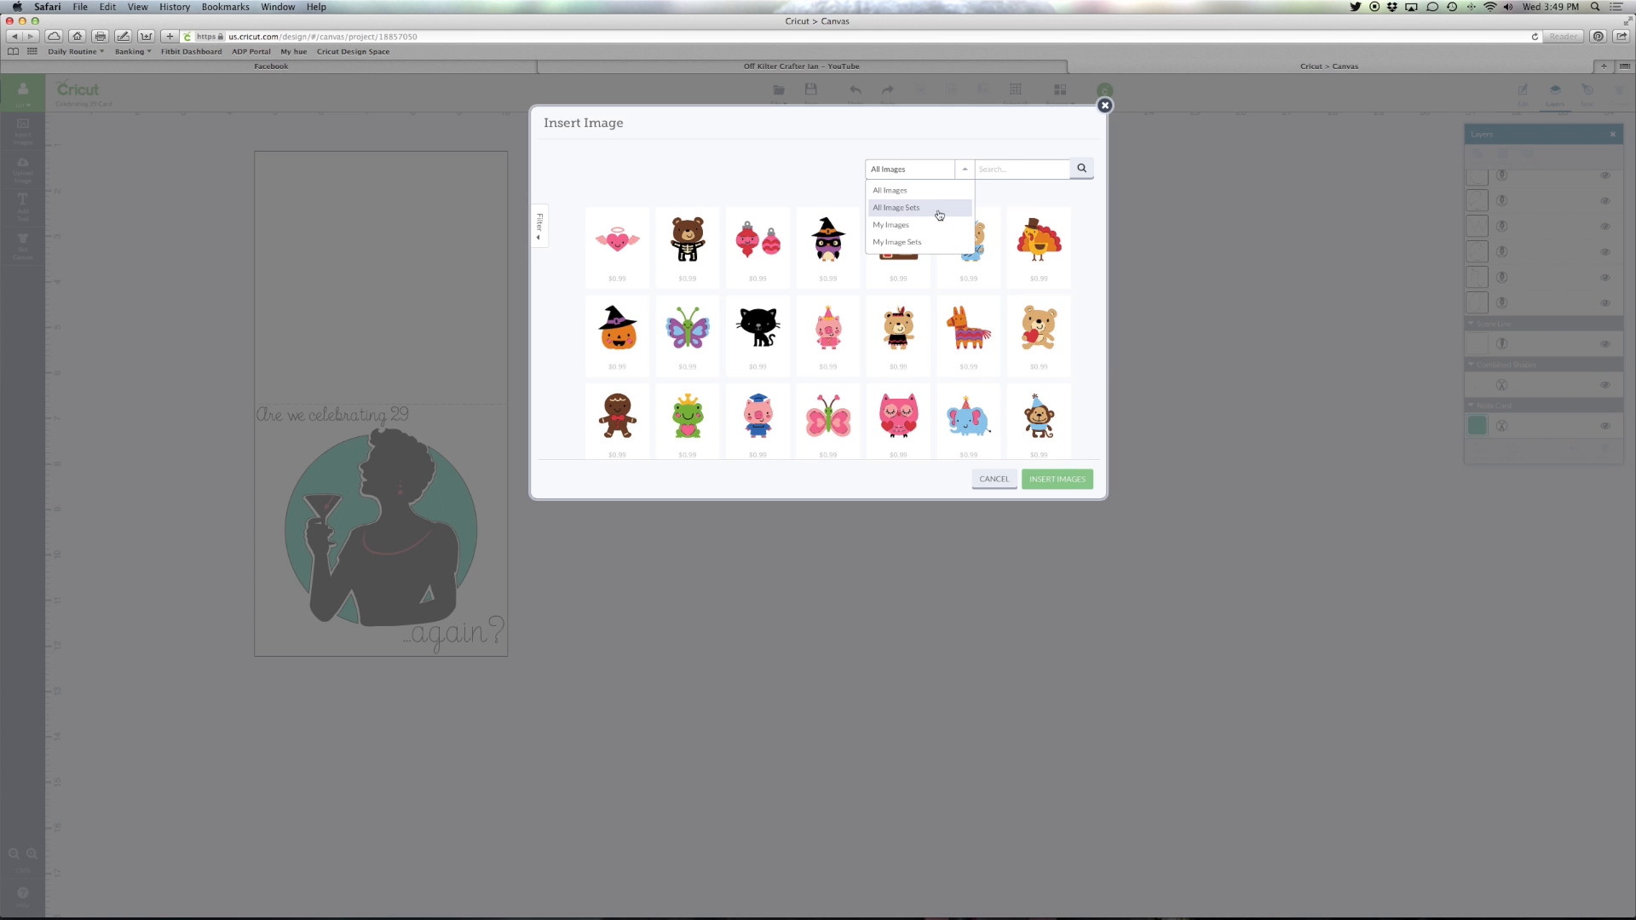
click(901, 243)
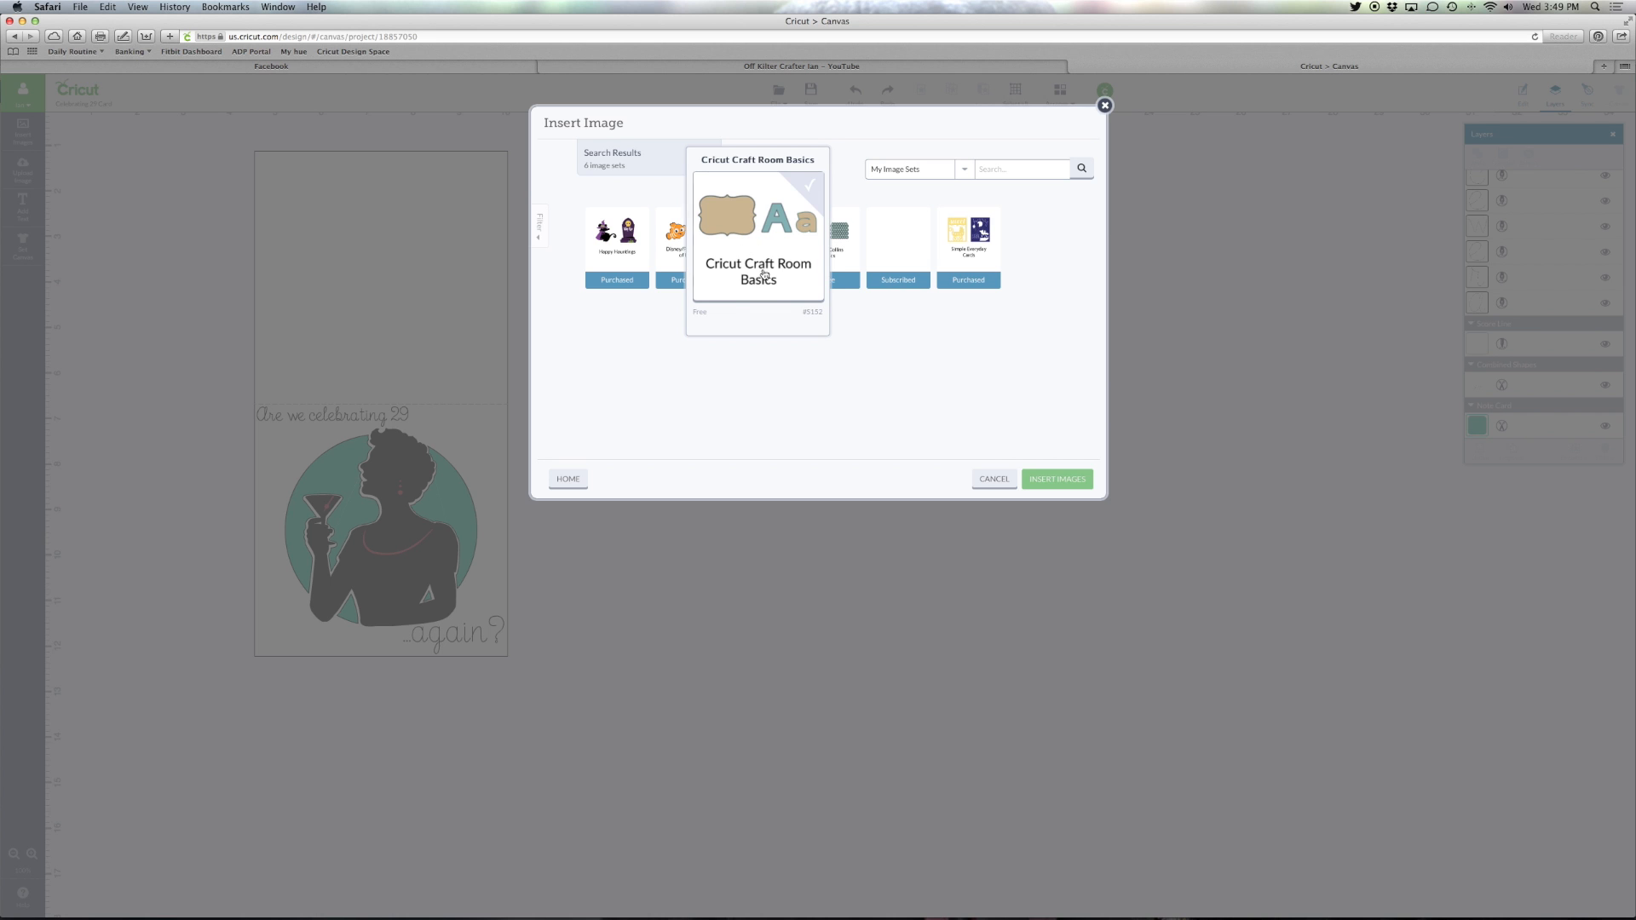
click(743, 253)
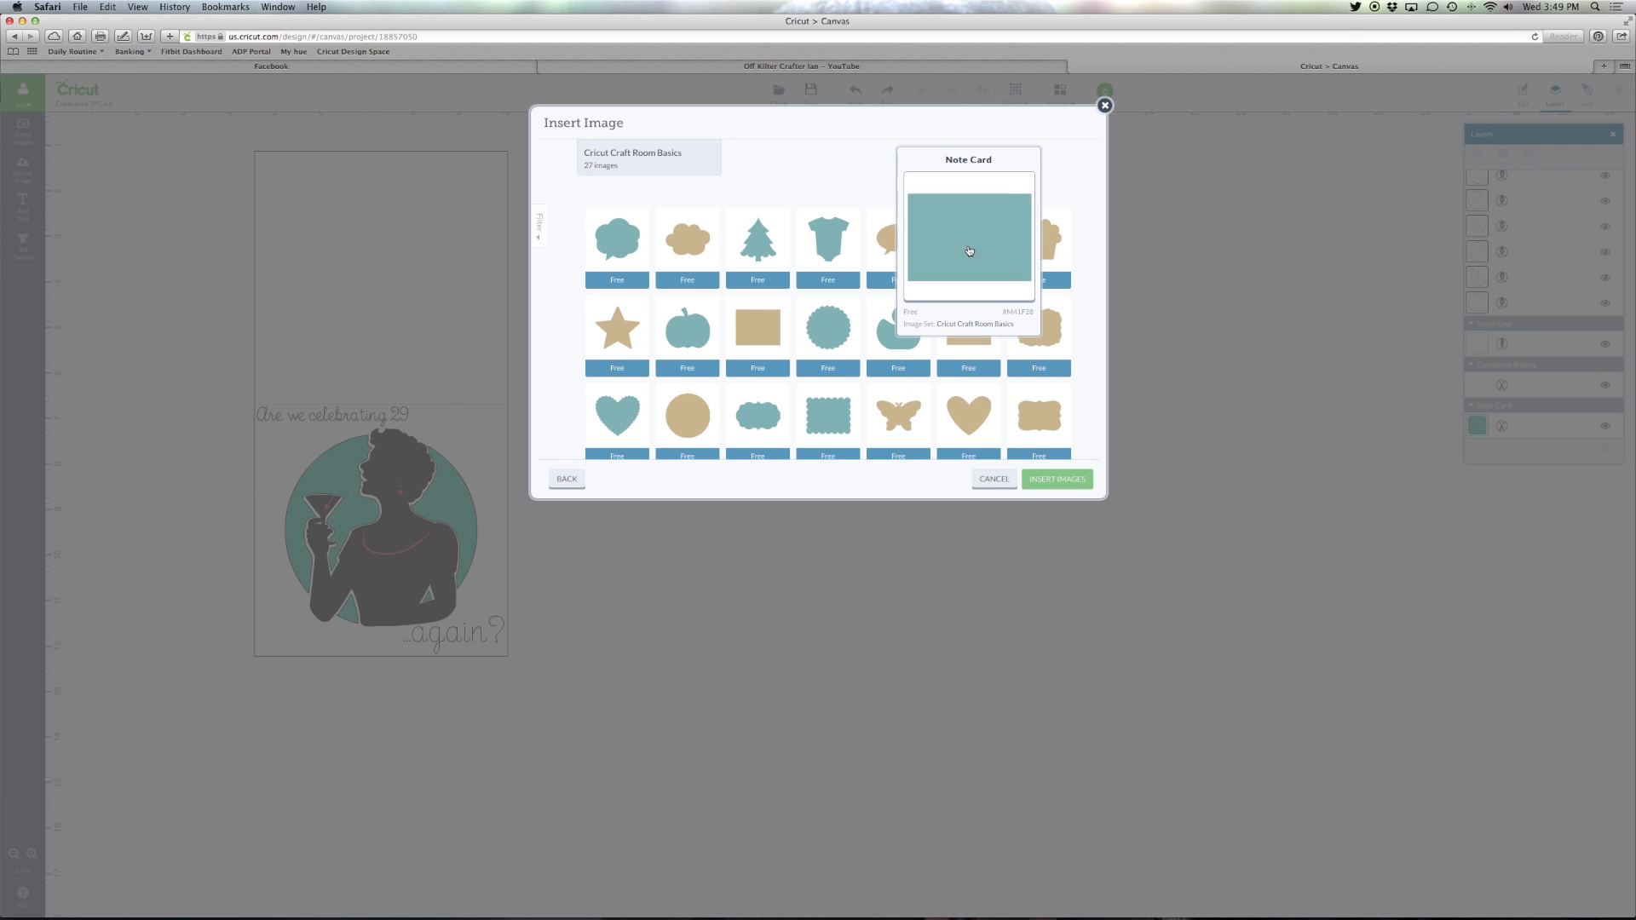
click(968, 251)
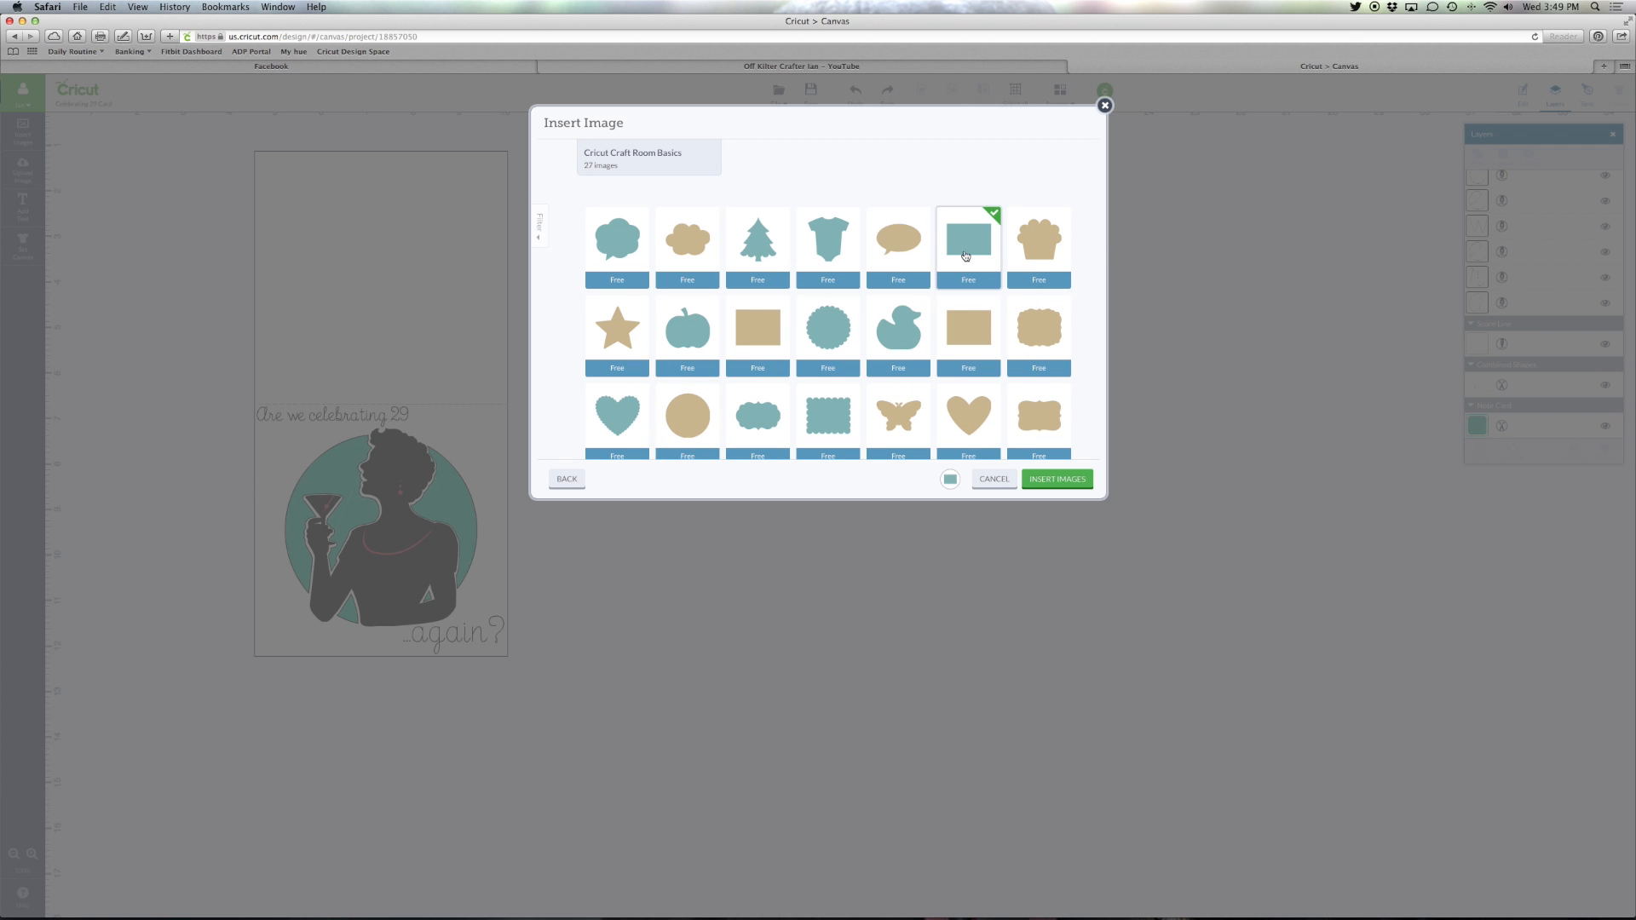
click(688, 424)
click(1072, 481)
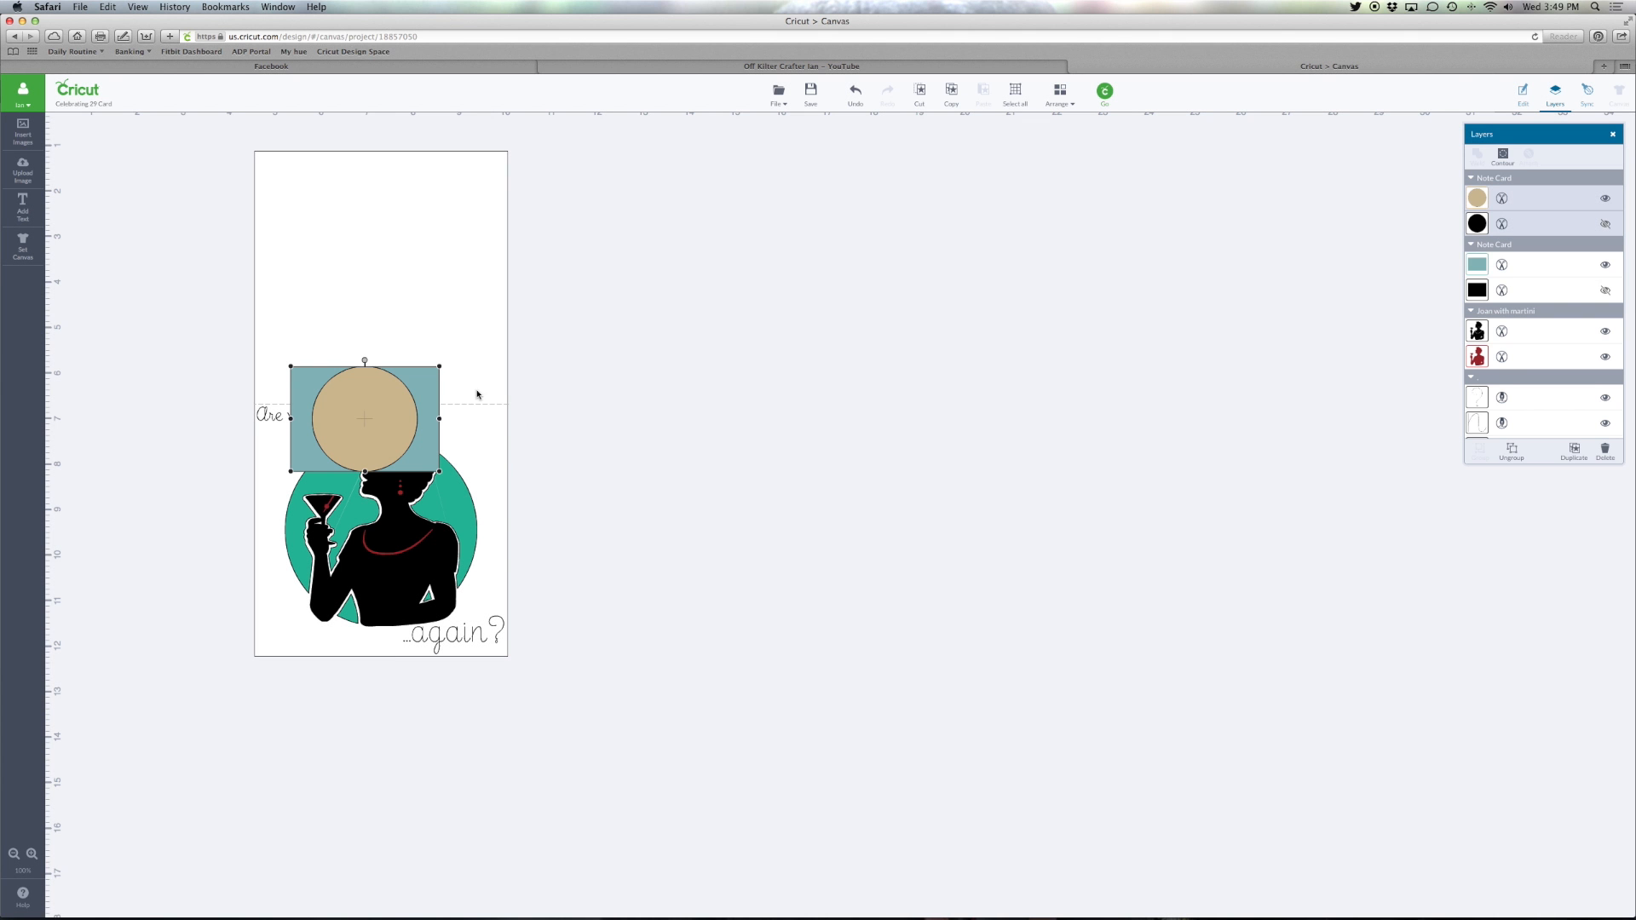
drag(428, 385, 841, 302)
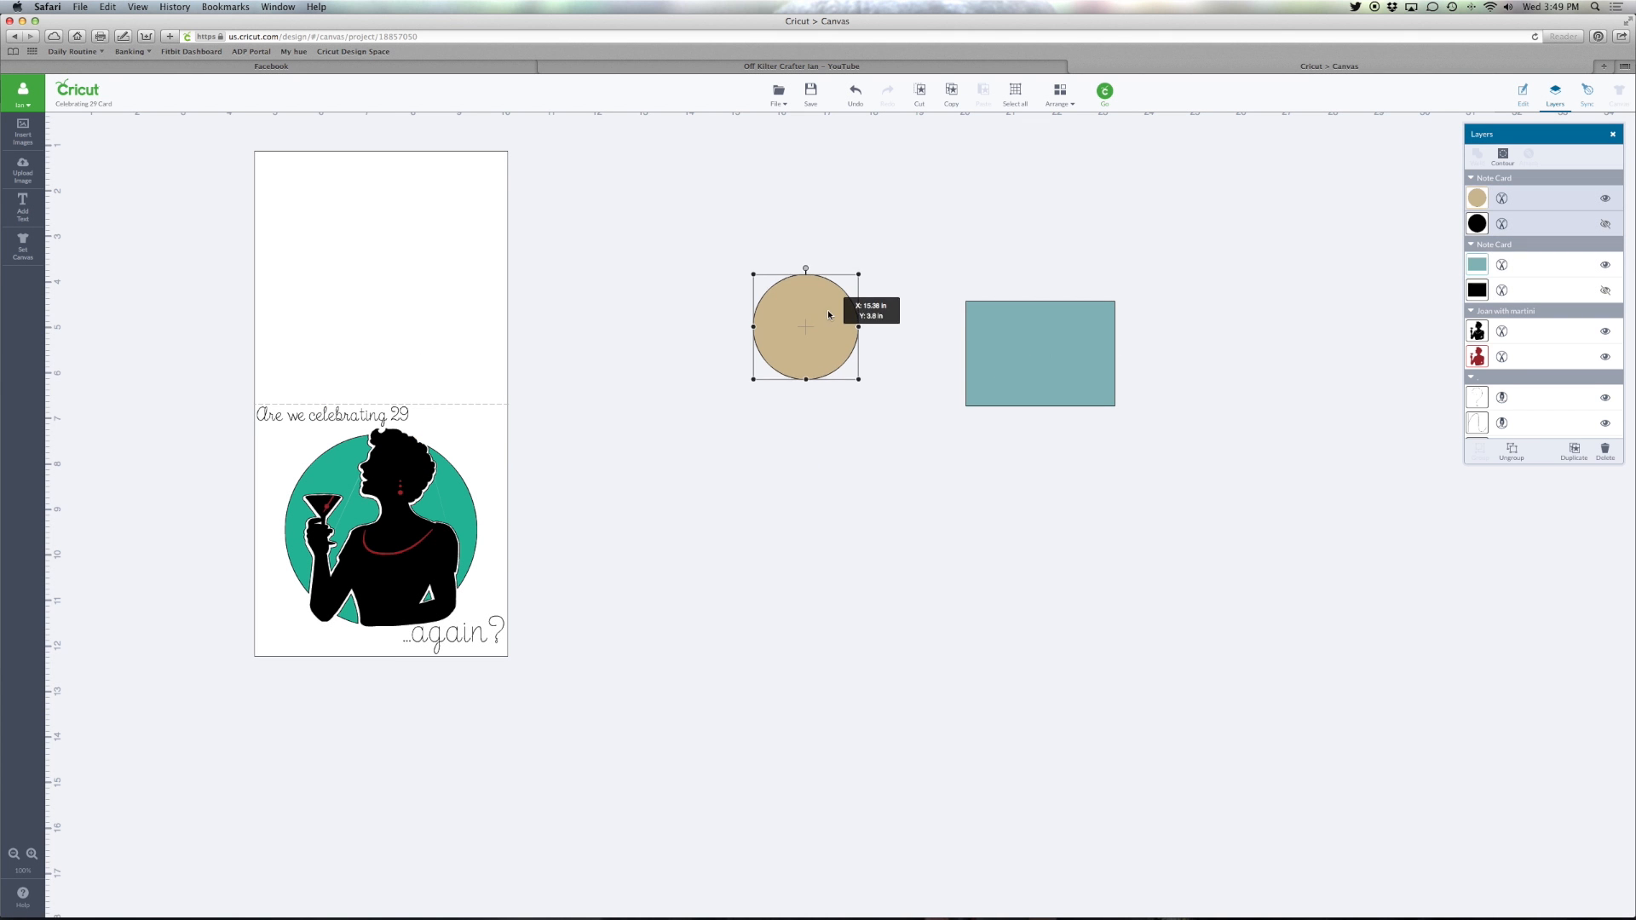
drag(1053, 356, 954, 409)
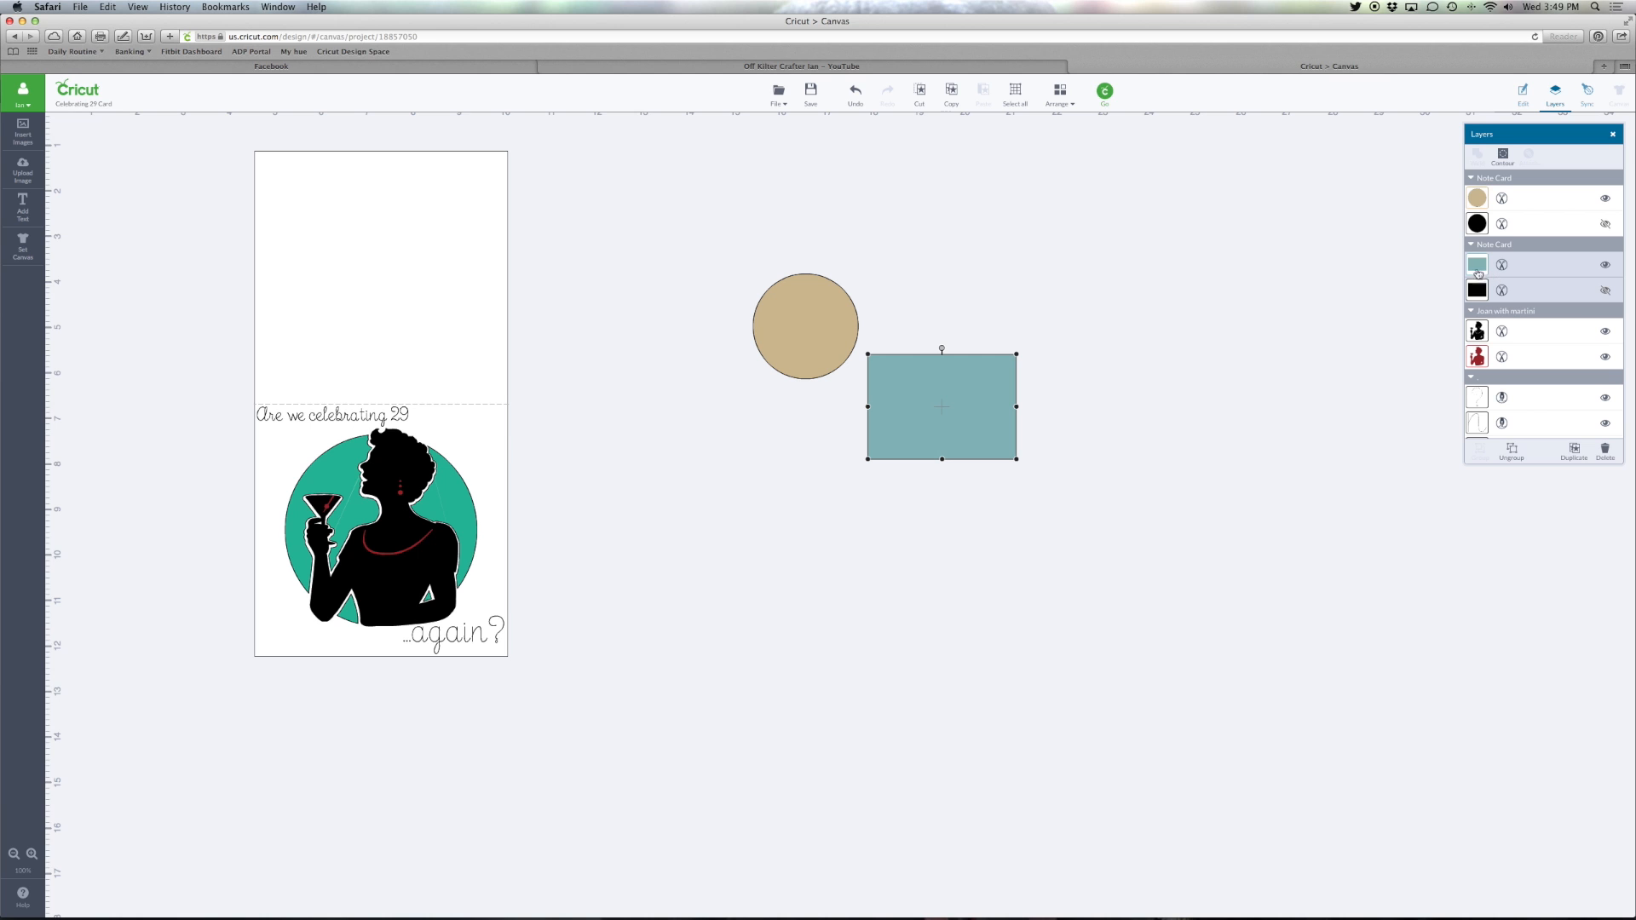
Unhide the black backing layers of the Note Card circle and rectangle, and ungroup both images
click(1546, 225)
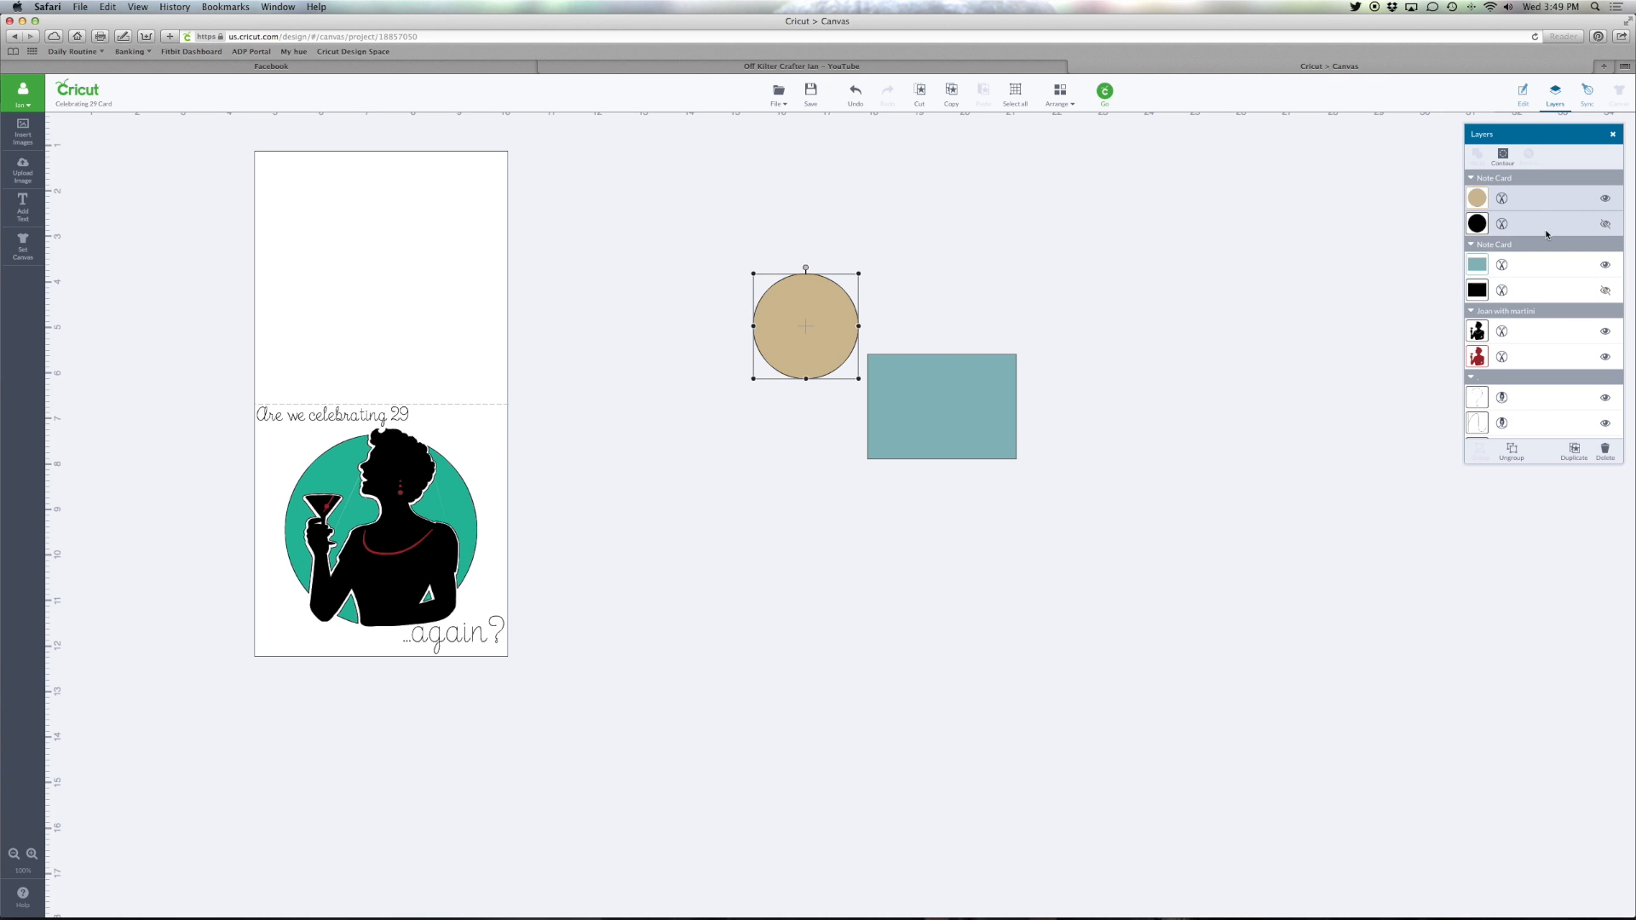
click(1605, 223)
click(1606, 289)
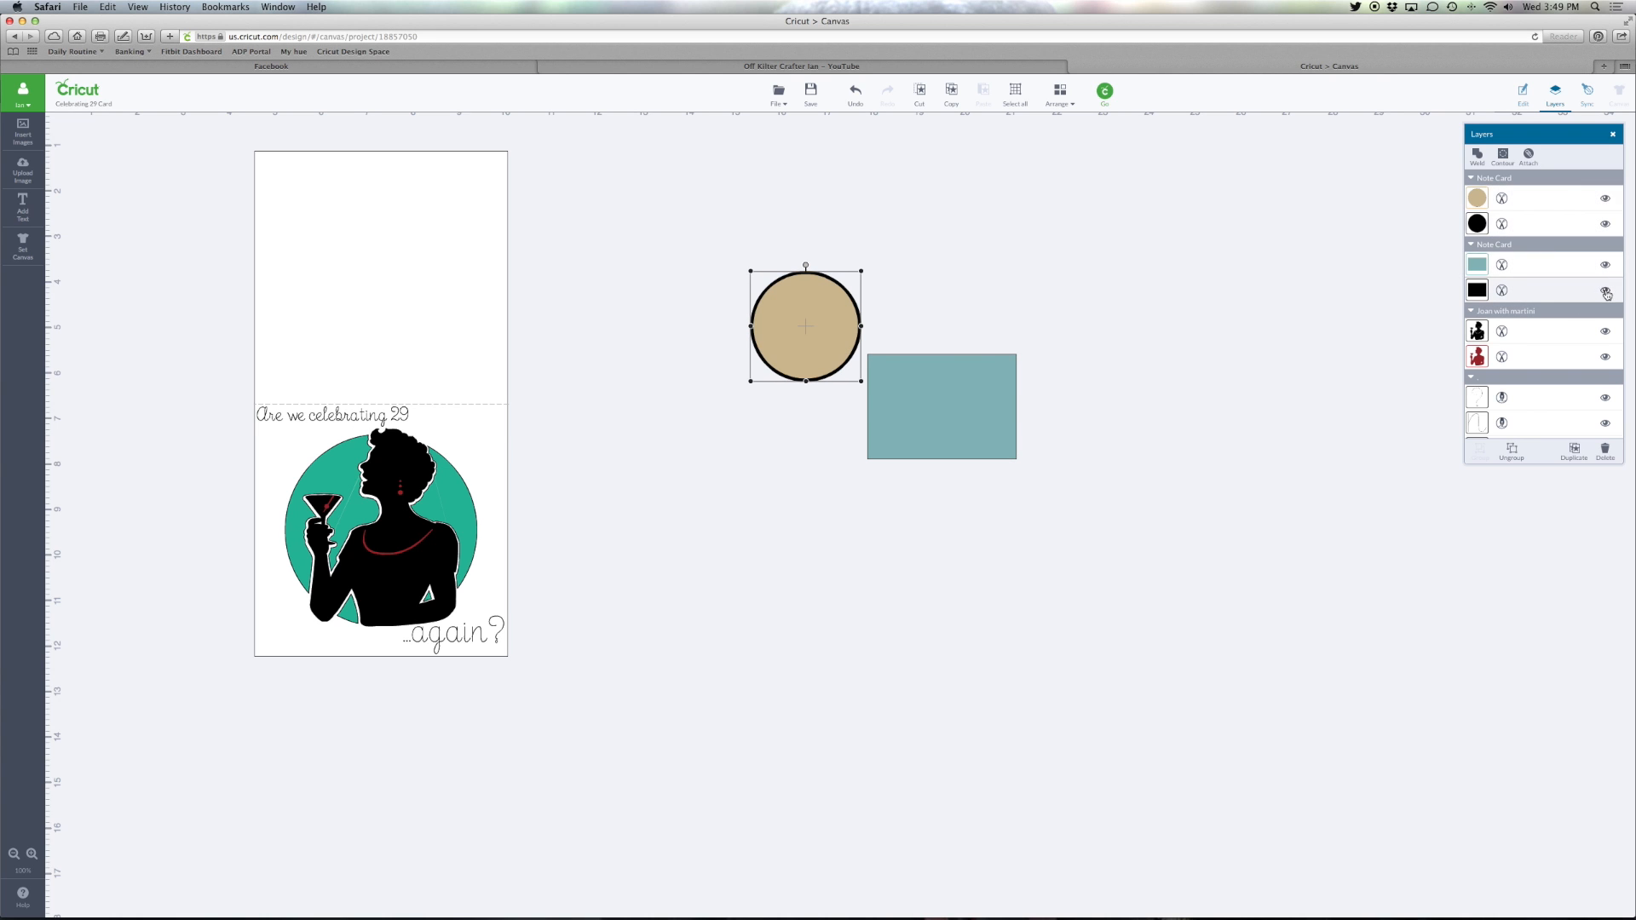
click(1577, 223)
click(1514, 452)
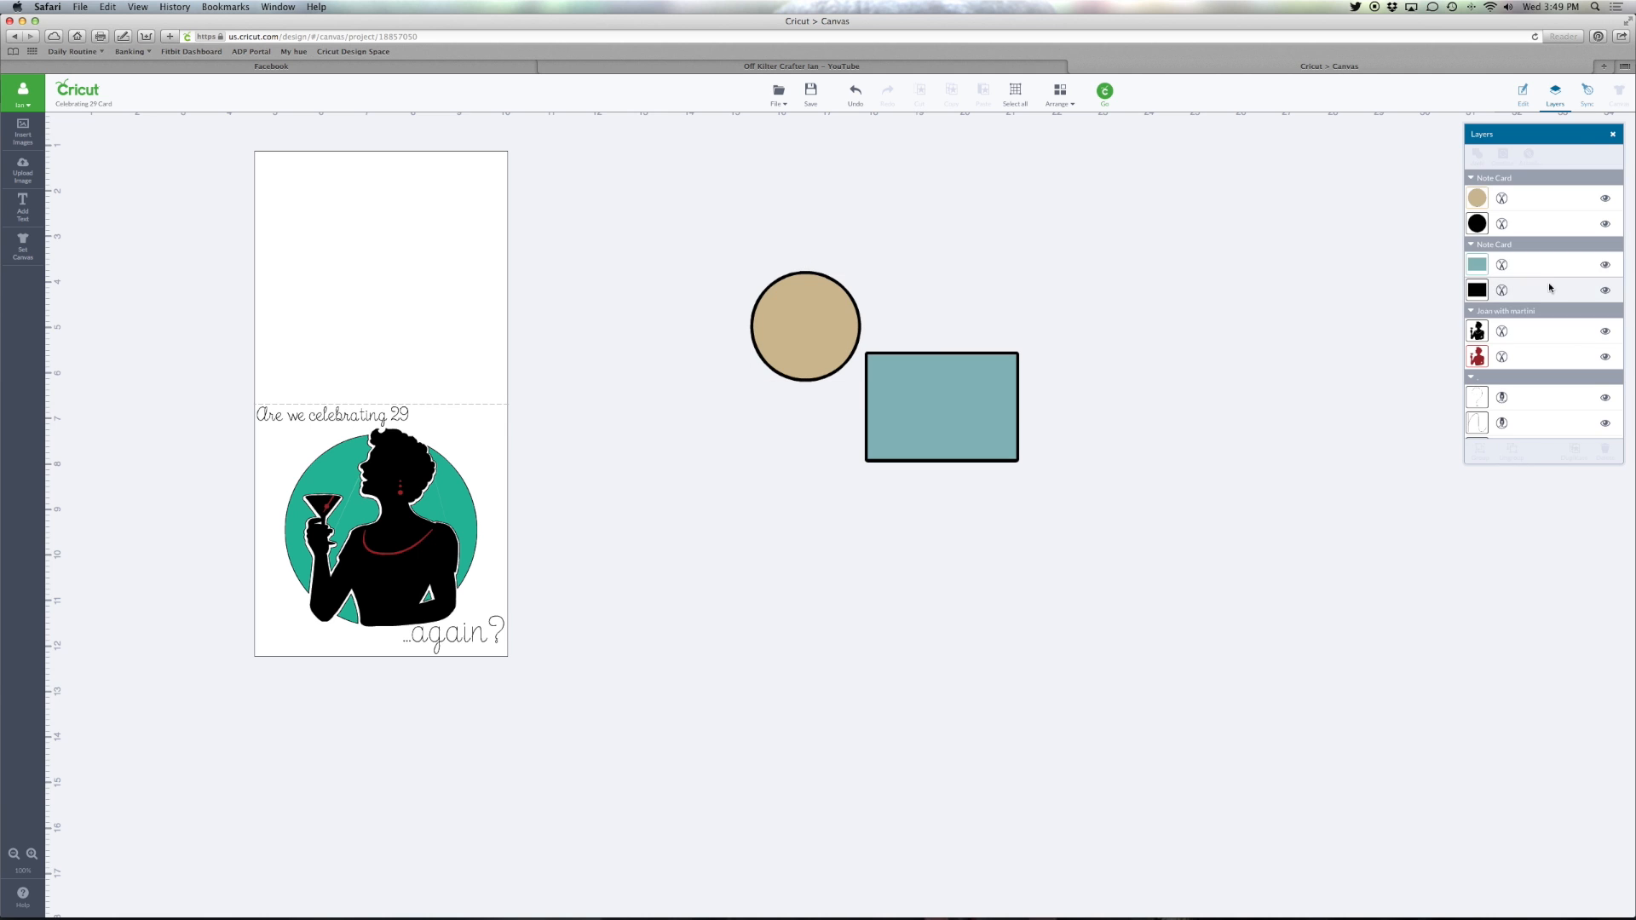
click(1548, 283)
click(1514, 456)
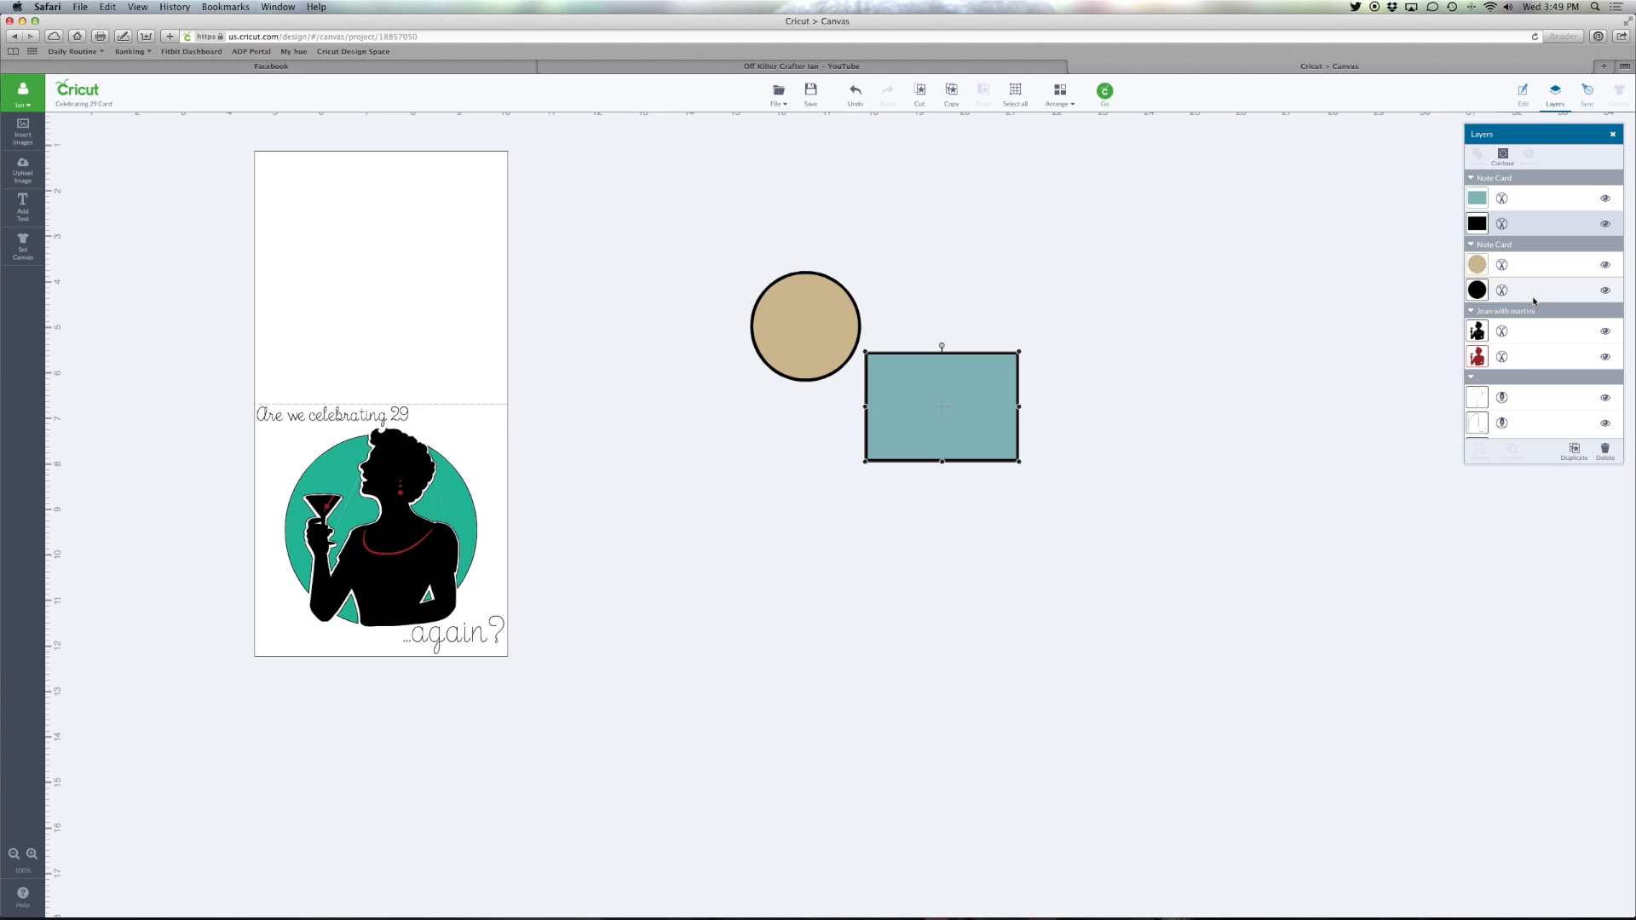
Delete the black backing layers of the rectangle and the circle
click(1604, 452)
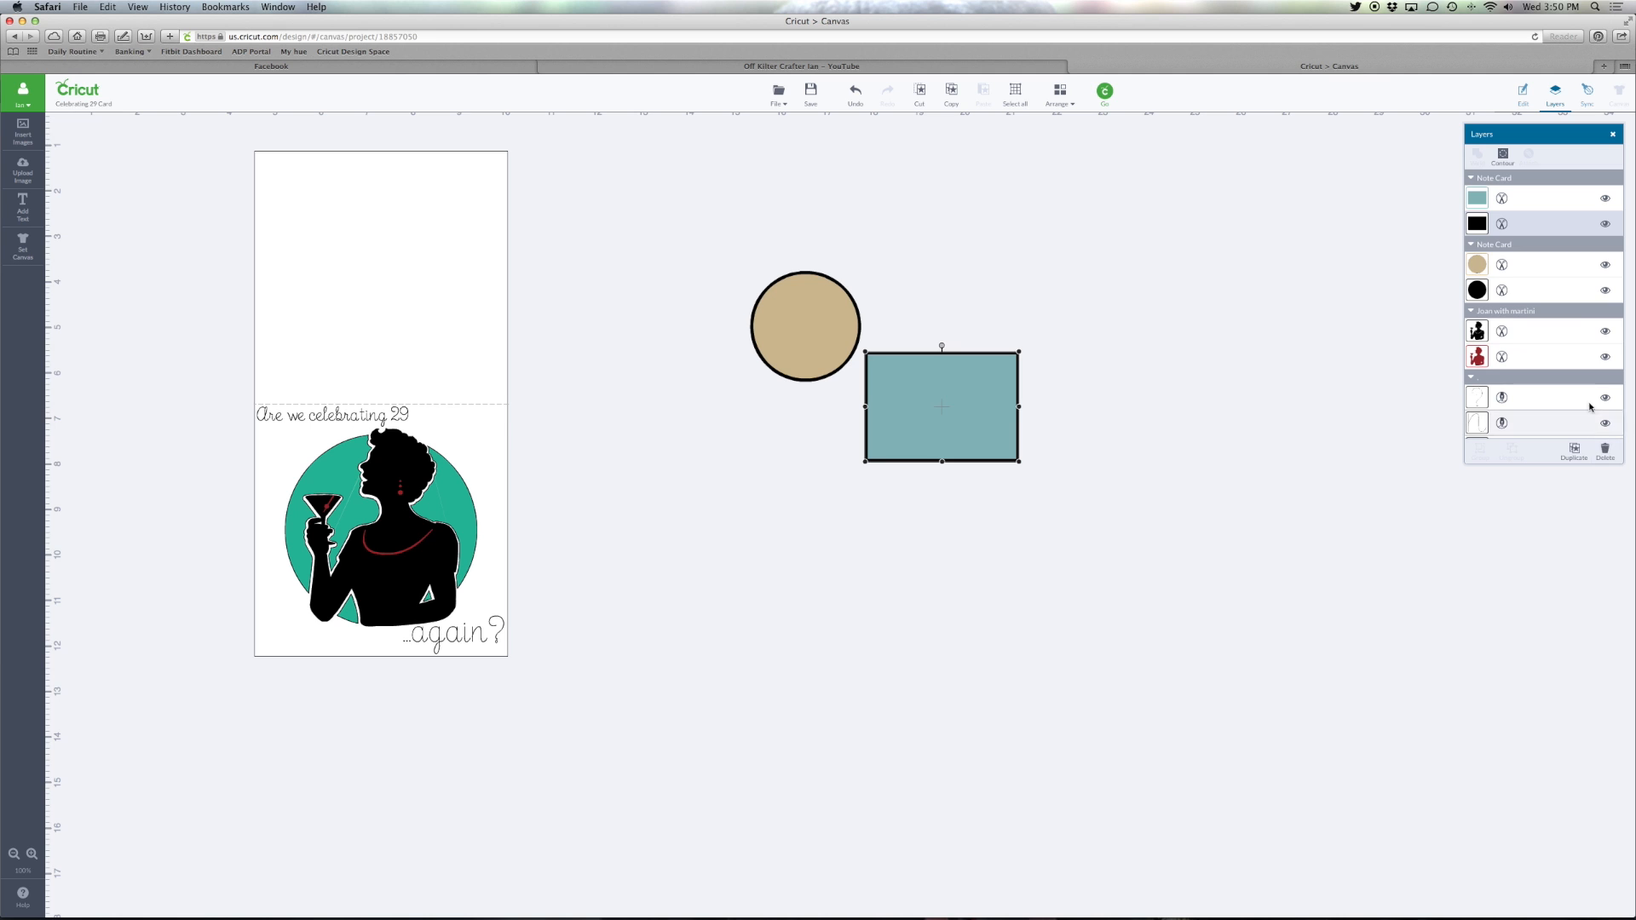
click(1532, 264)
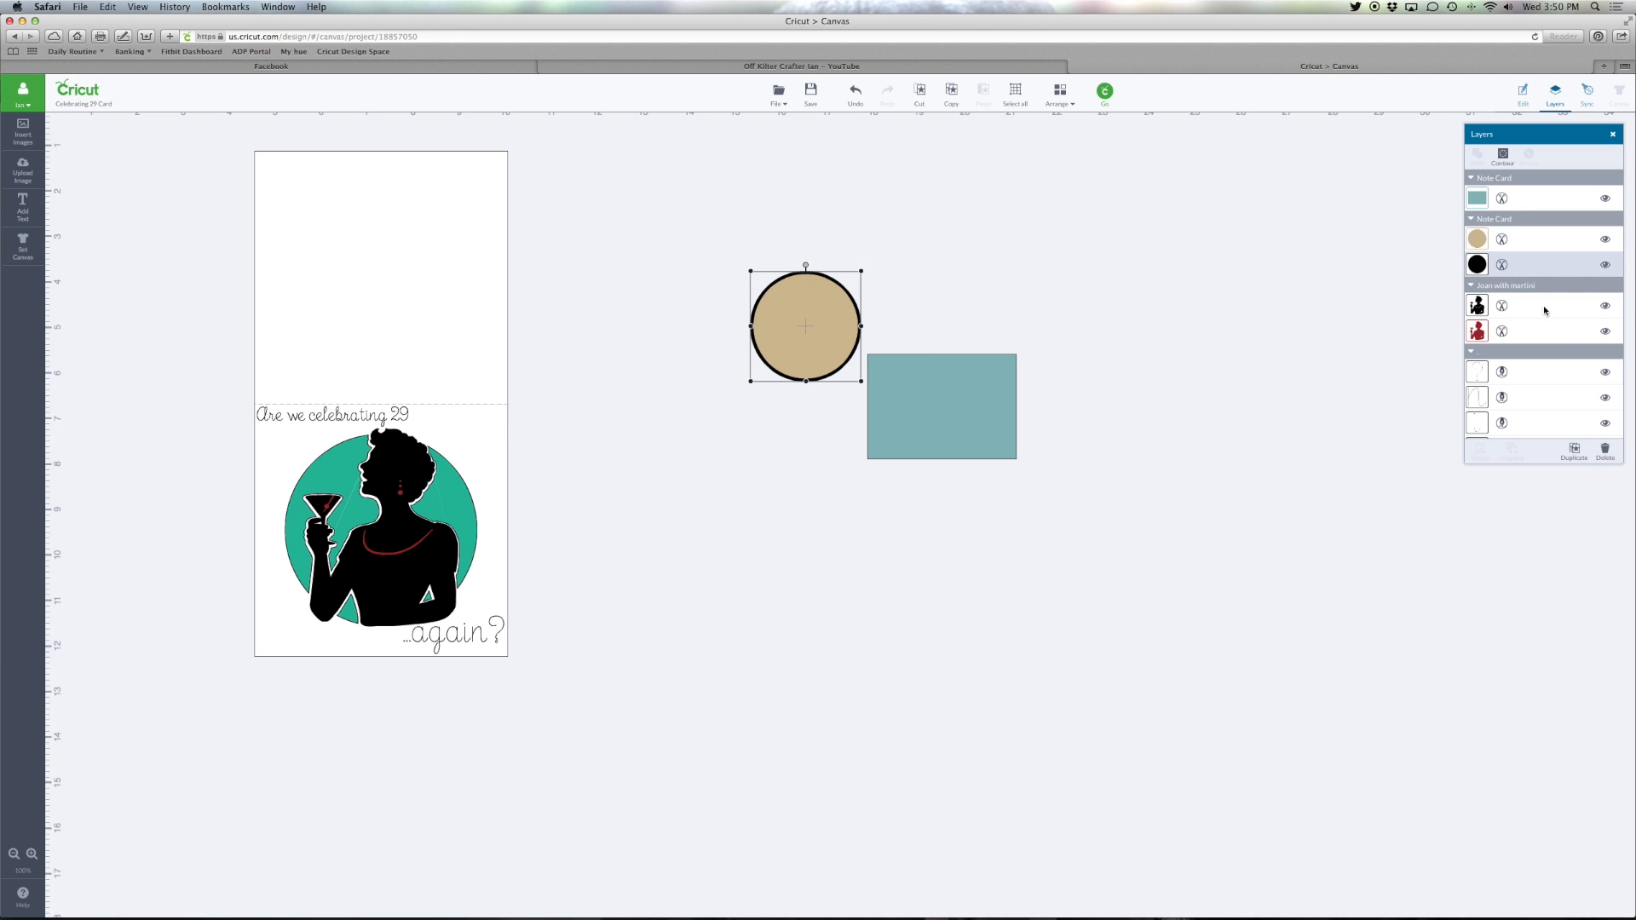
click(1604, 452)
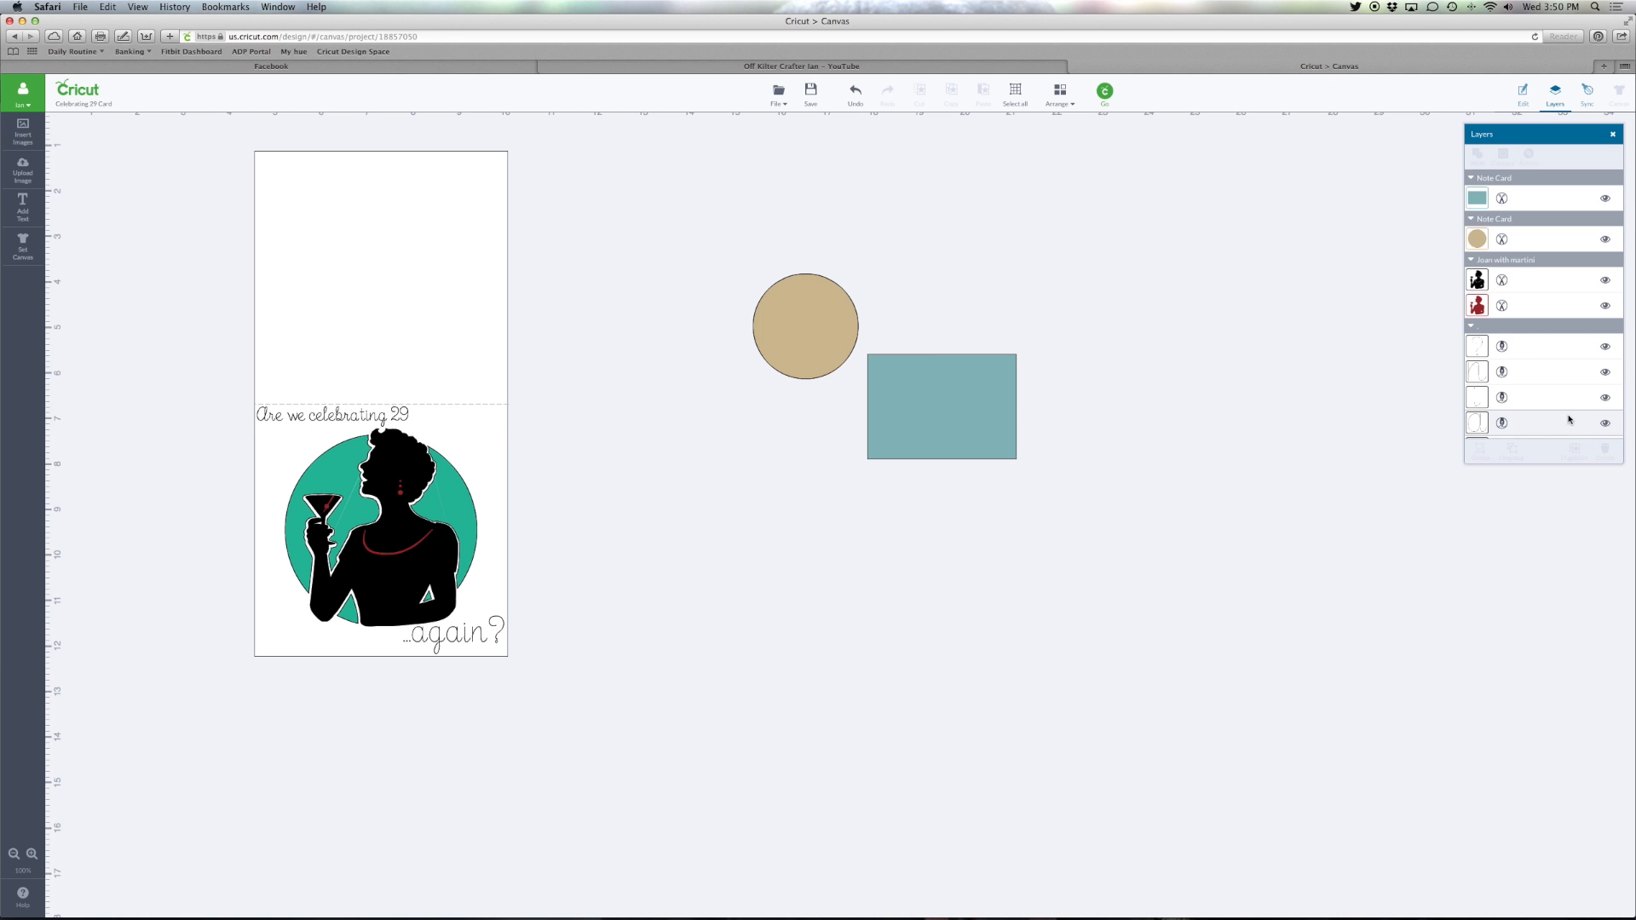
Set the teal rectangle's width to 11 in with proportions locked, and reposition it below the tan circle
drag(969, 401, 869, 494)
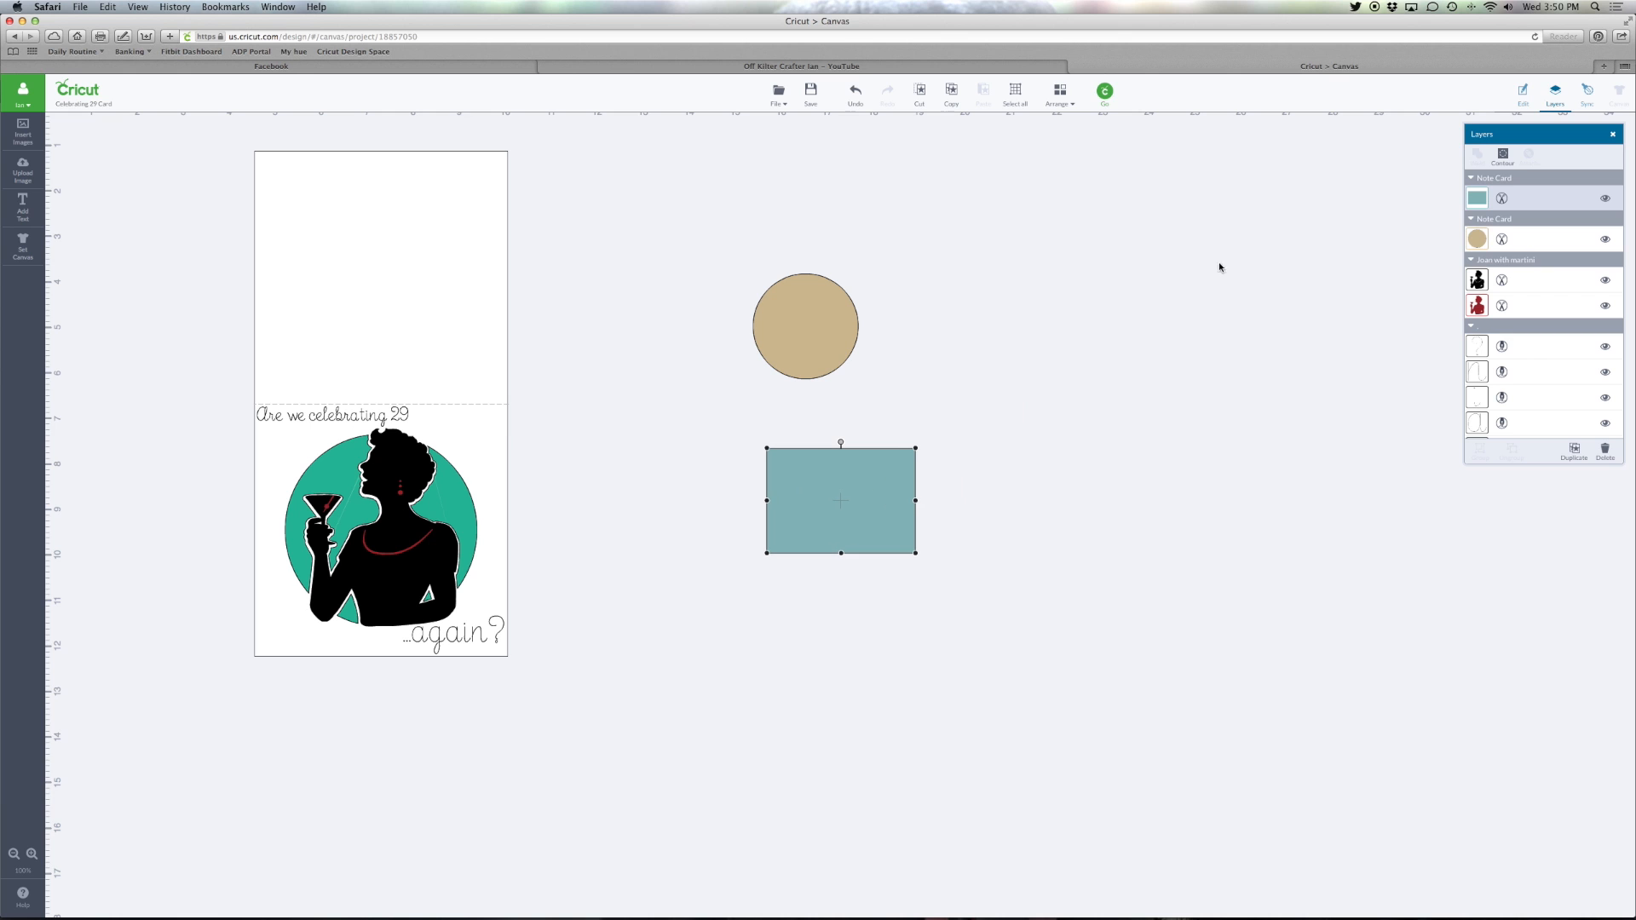
click(1523, 93)
drag(1354, 184, 1326, 177)
text(5)
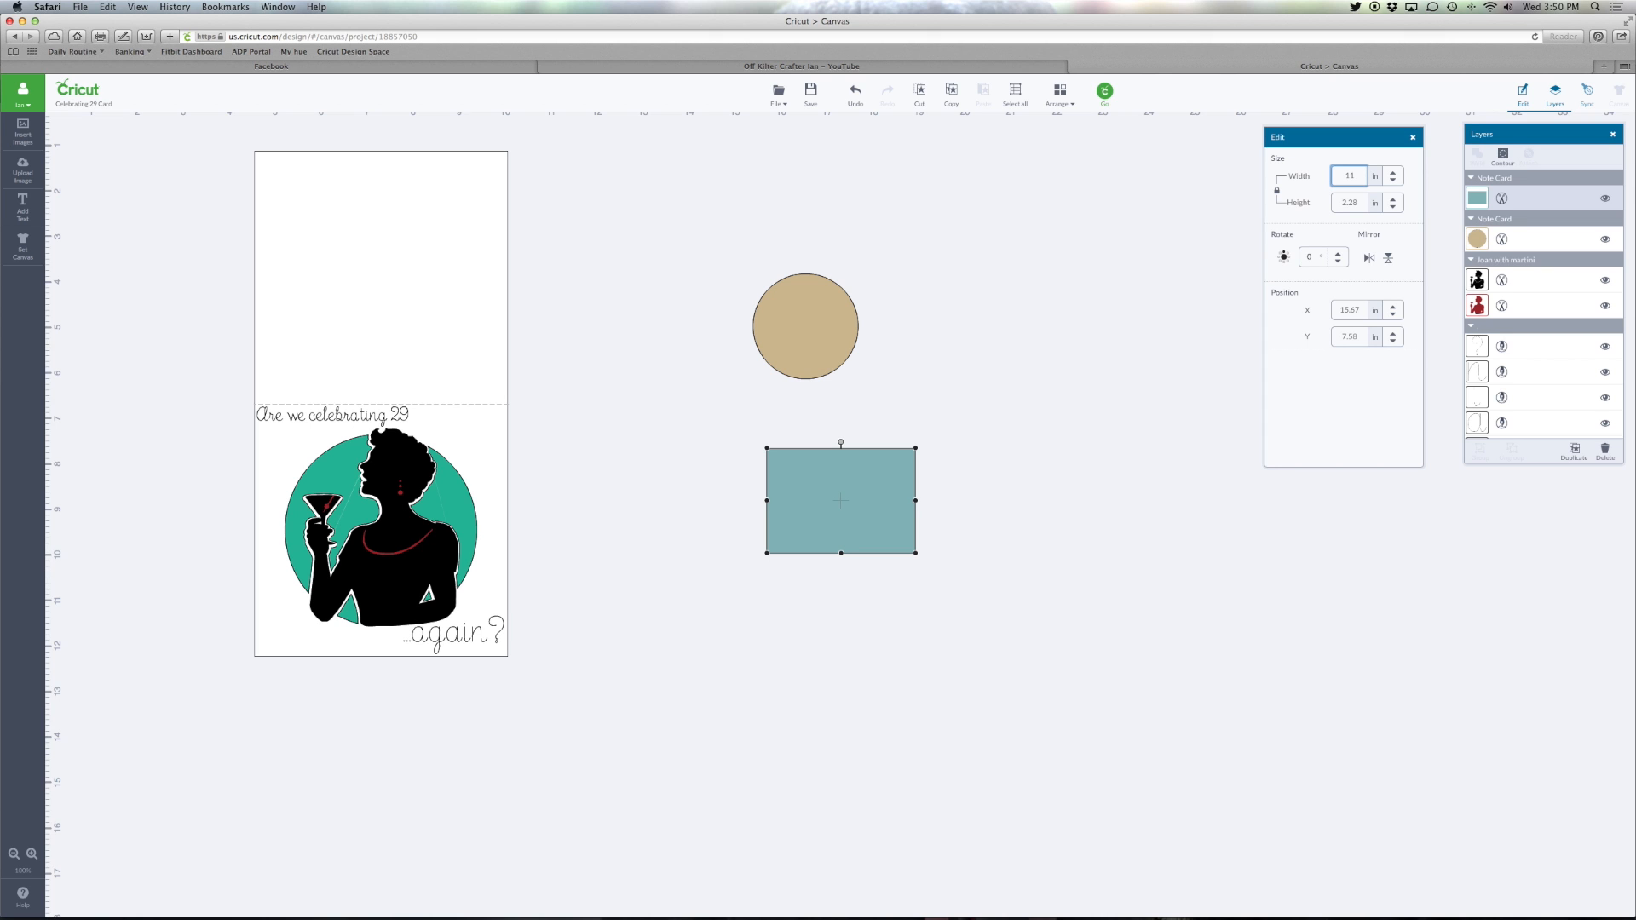
key(Return)
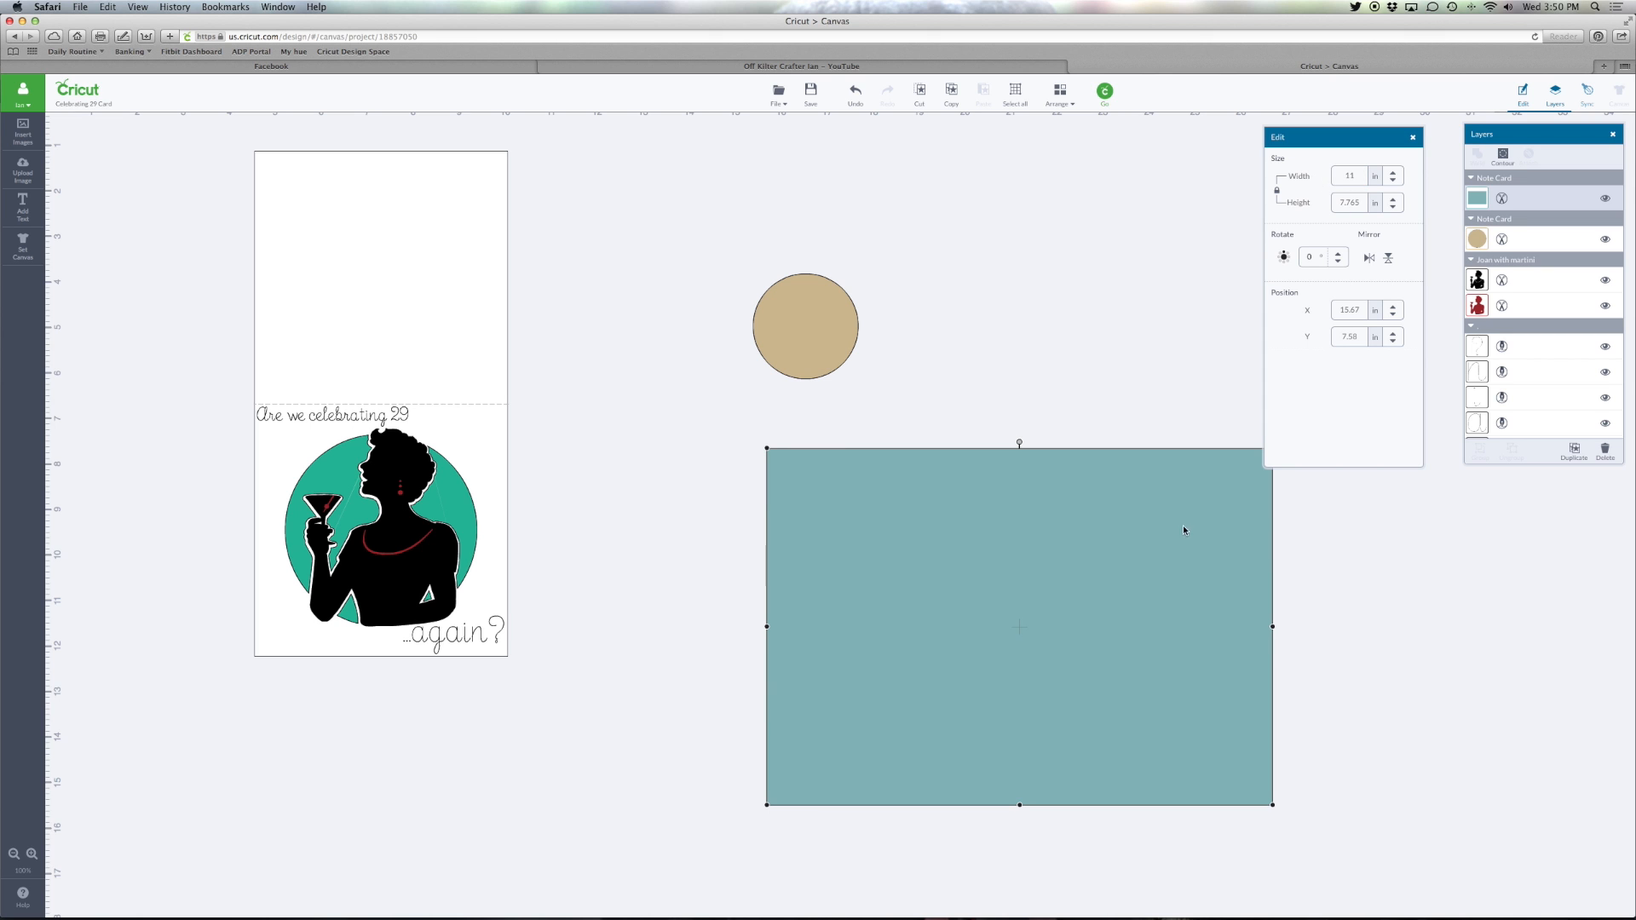
drag(1183, 530, 1087, 506)
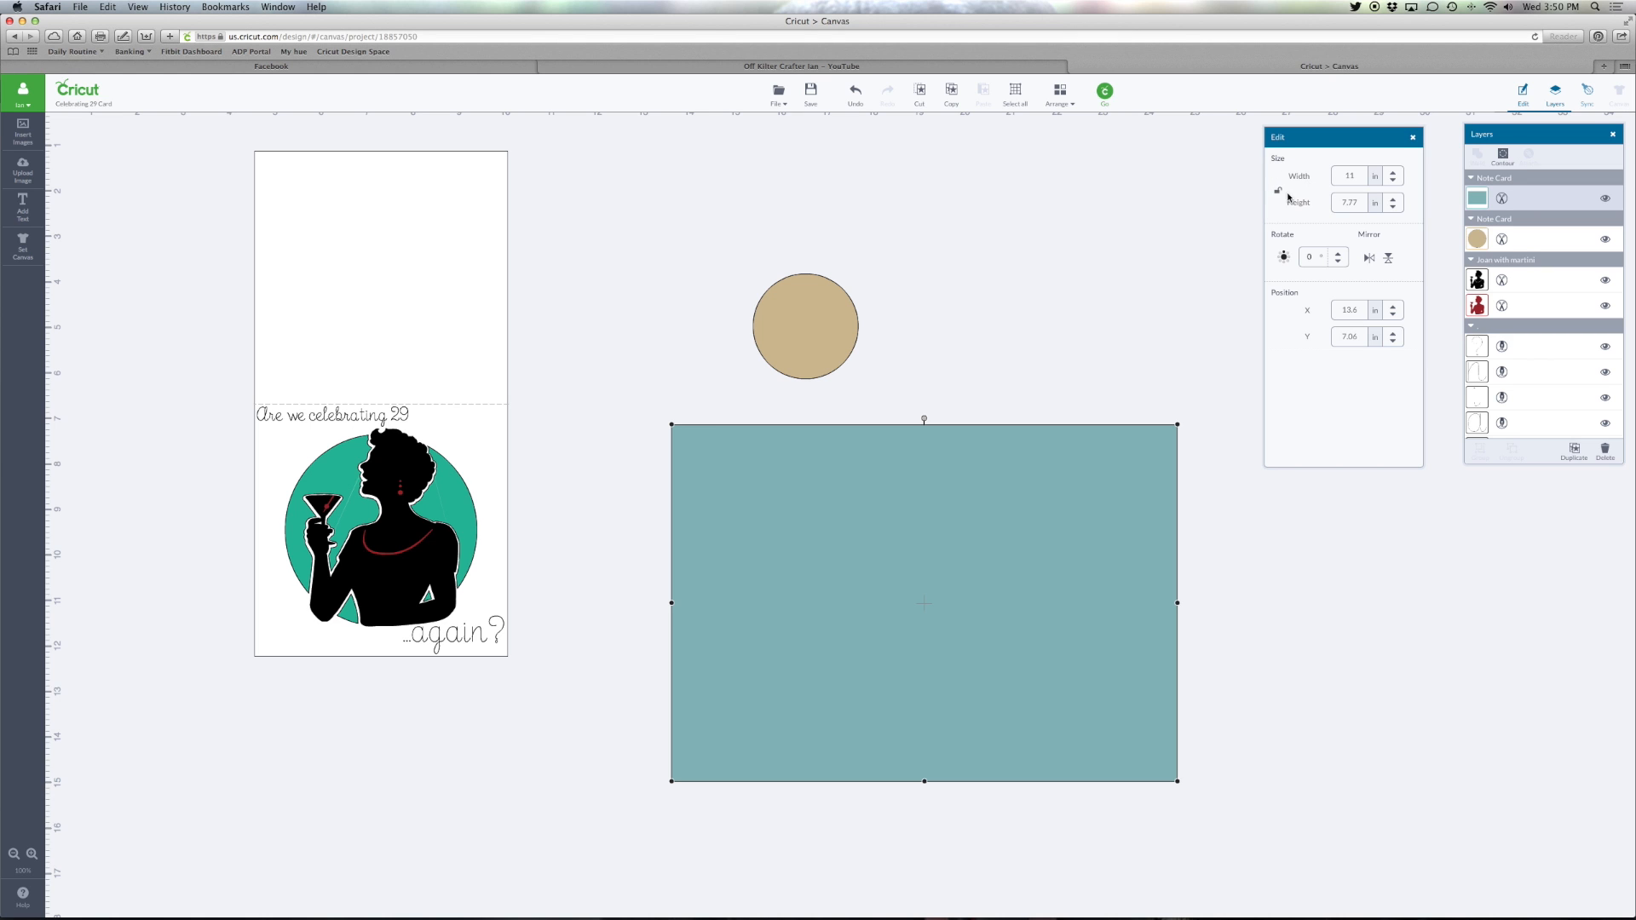
Resize the teal rectangle to 4.25 in wide and 11 in high with unlocked proportions, and move it beside the tan circle
double_click(1357, 175)
double_click(1362, 203)
text(11)
key(Return)
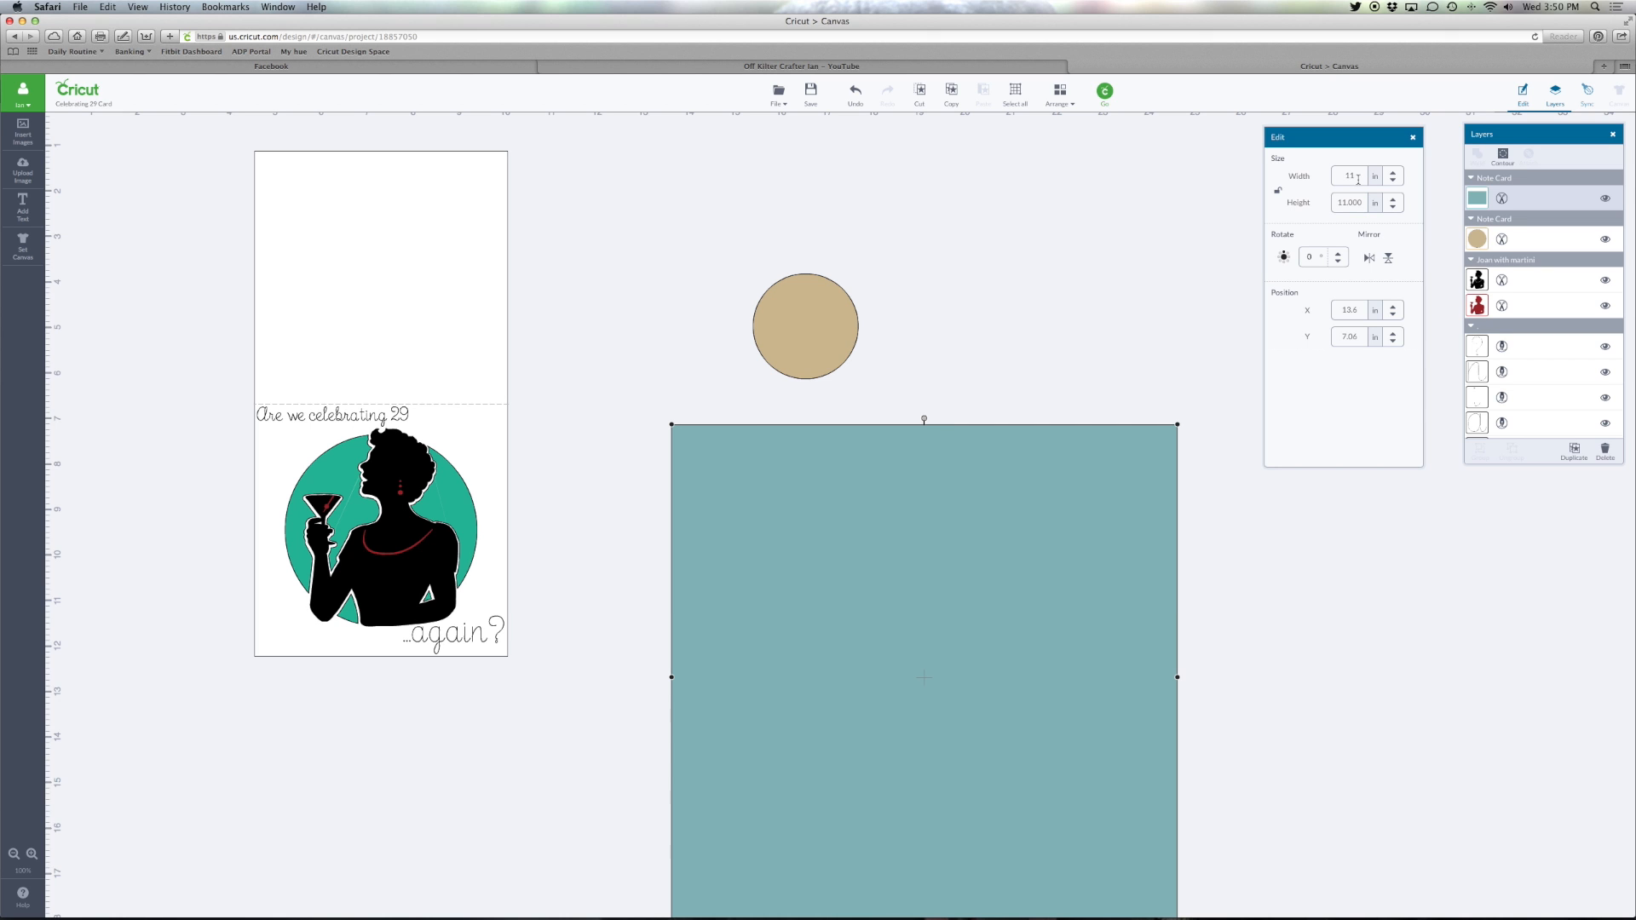
double_click(1338, 177)
key(Return)
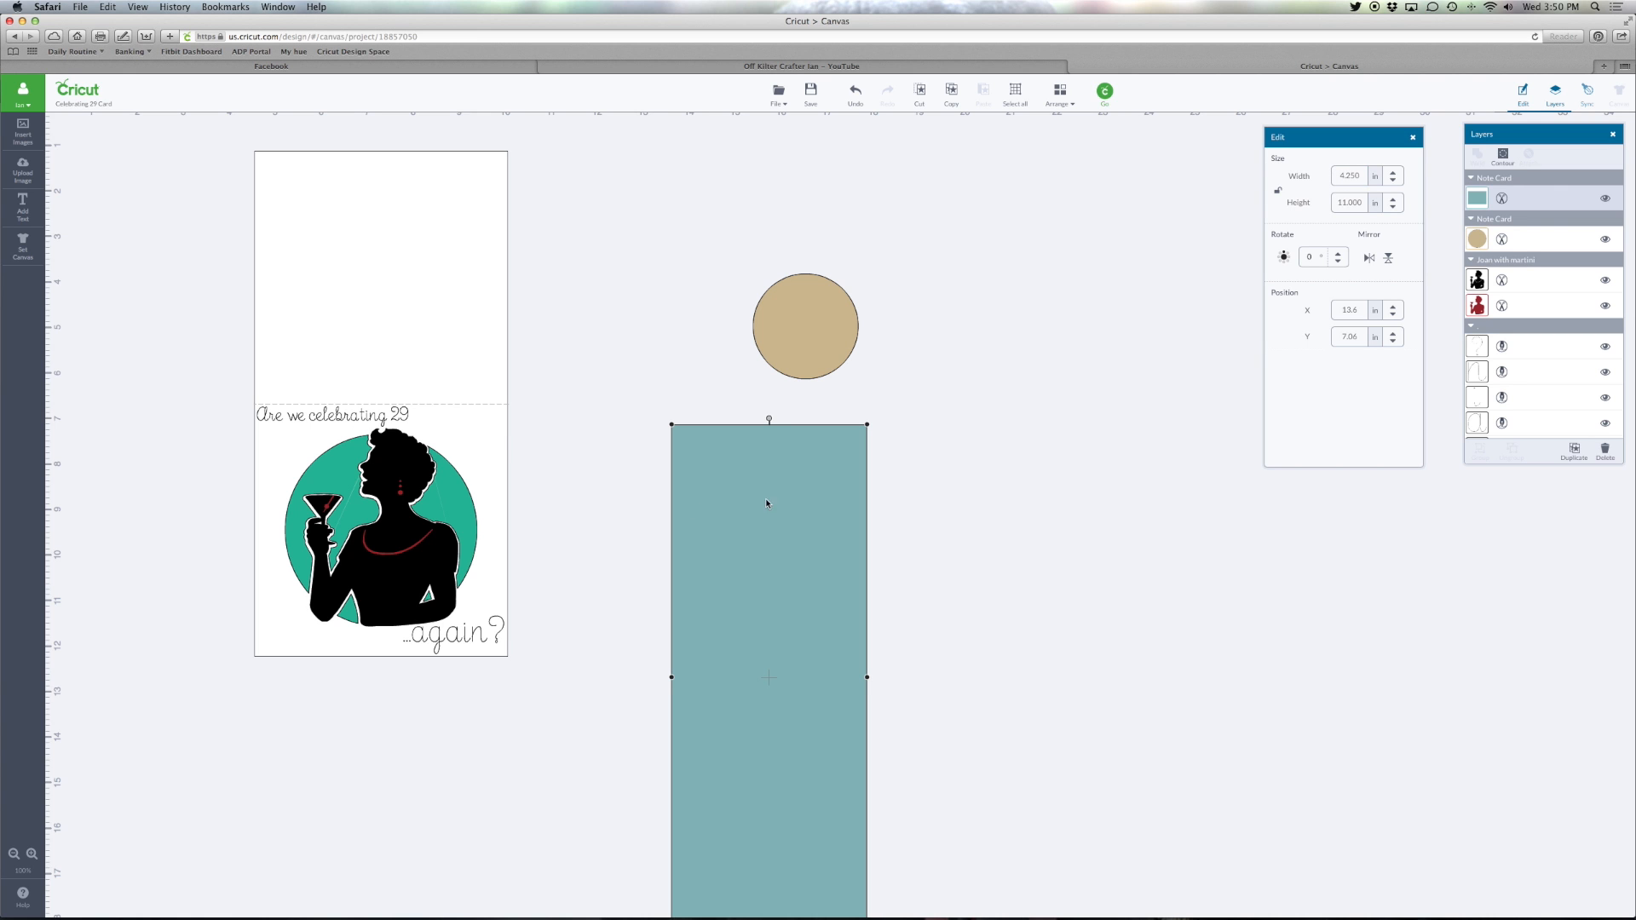
drag(765, 503, 1008, 221)
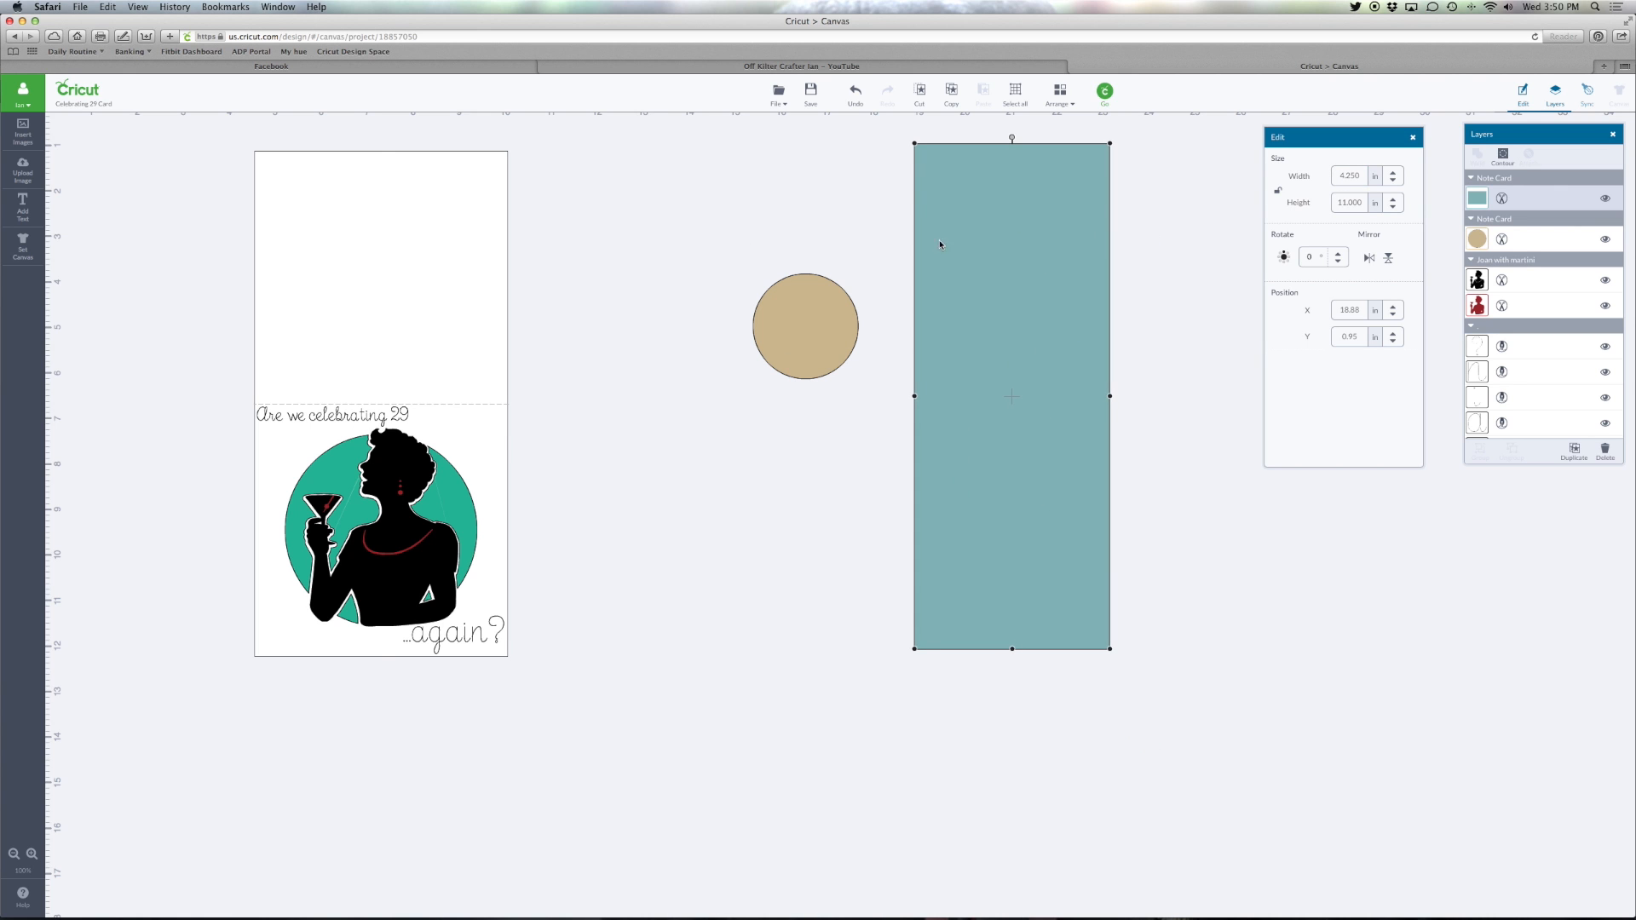
Check the finished card's size, move the tan circle clear of the teal rectangle, and align the rectangle level with the finished card
click(345, 252)
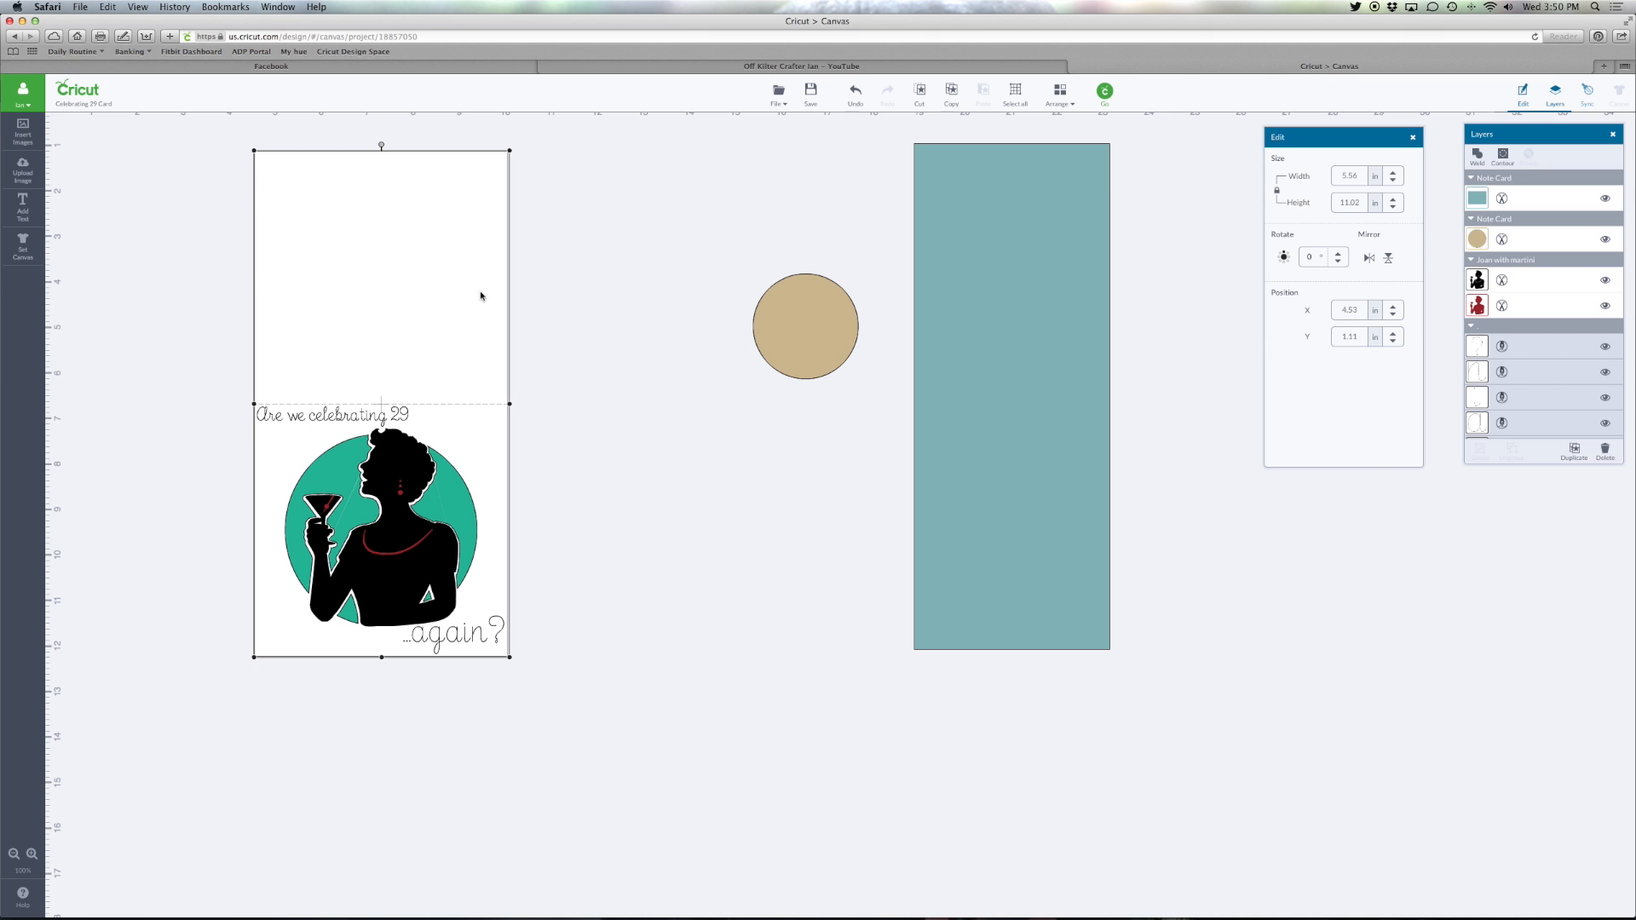
drag(1086, 264, 1049, 287)
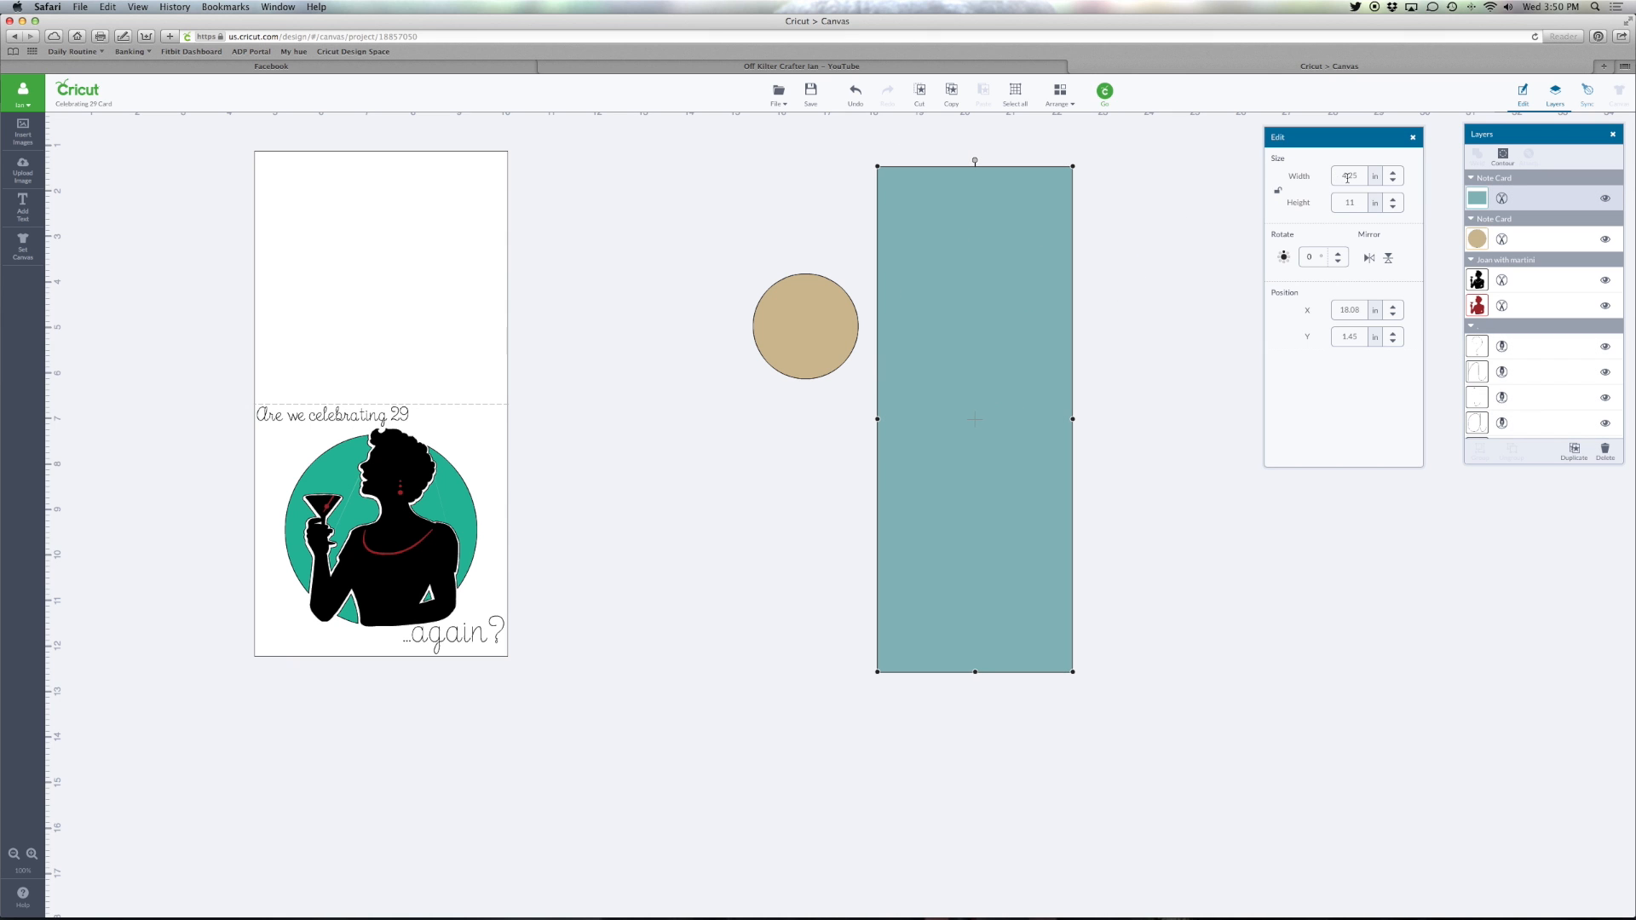
drag(1341, 176, 1363, 176)
click(1340, 203)
drag(1054, 304, 1002, 300)
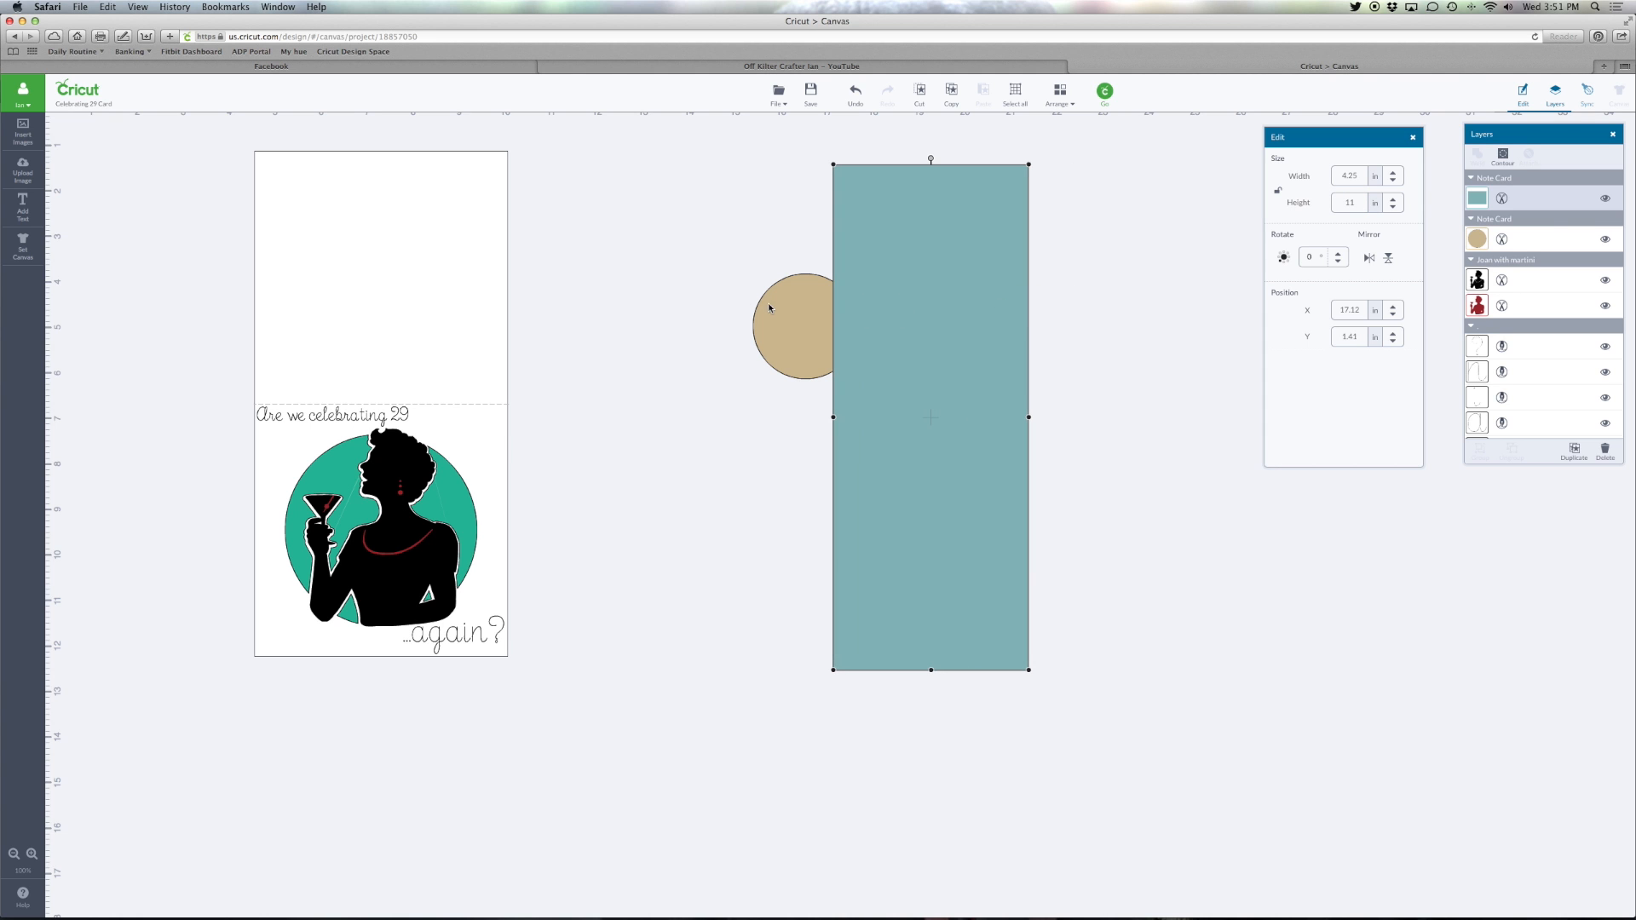
drag(768, 305, 665, 309)
drag(1019, 294, 961, 284)
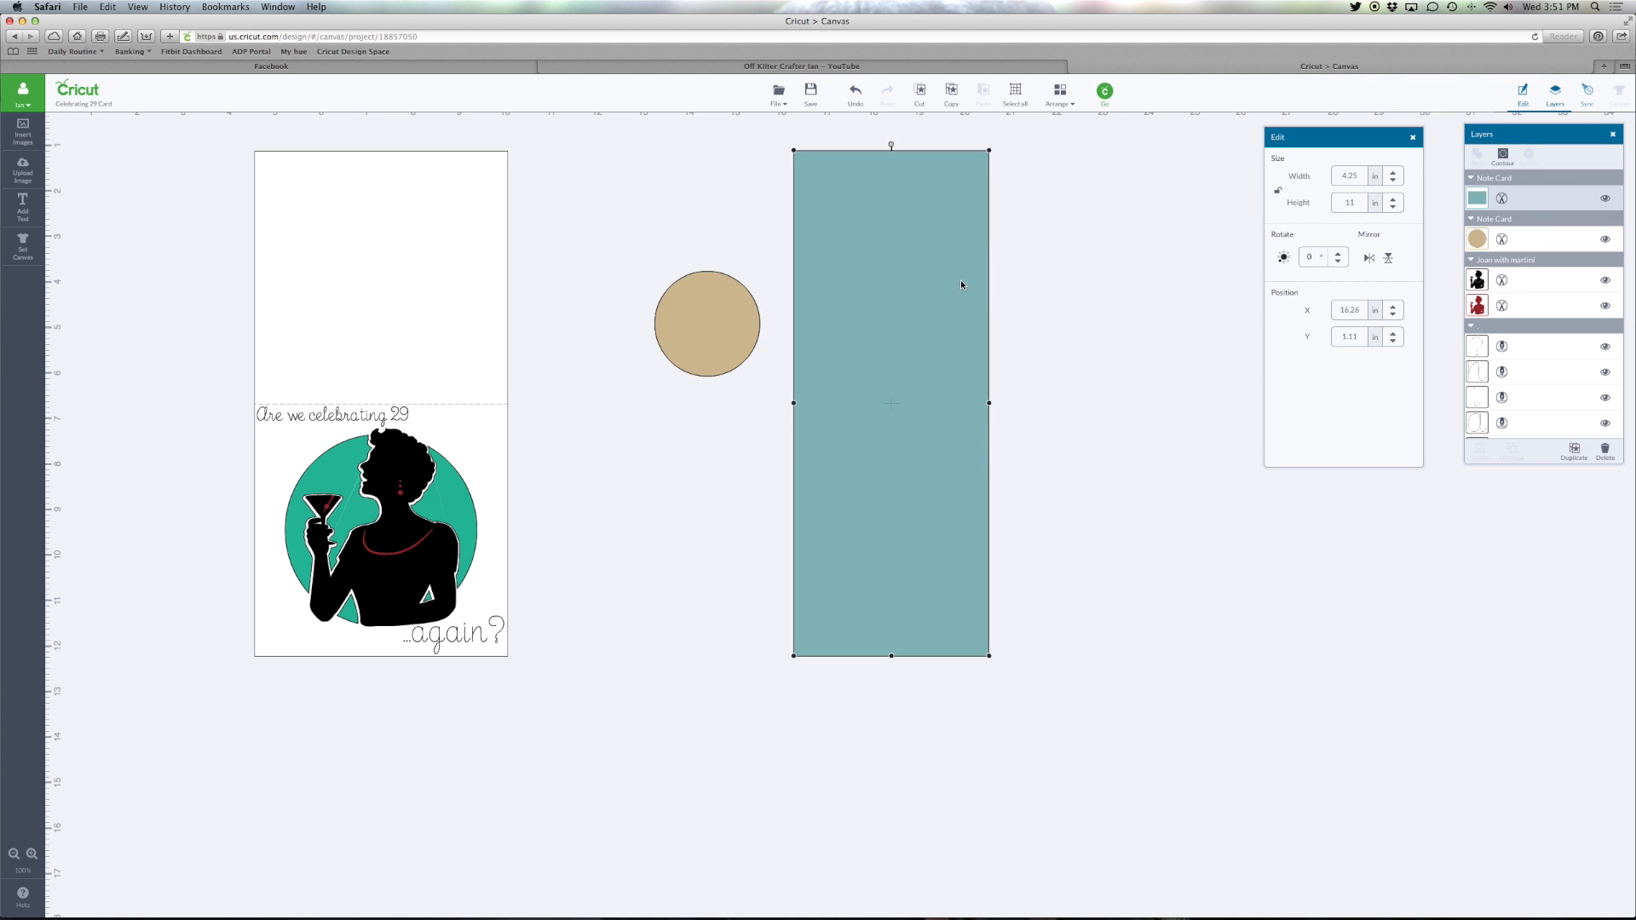
Recolor the tall rectangle white, and move the tan circle above it in the layer order
click(1483, 203)
click(1319, 188)
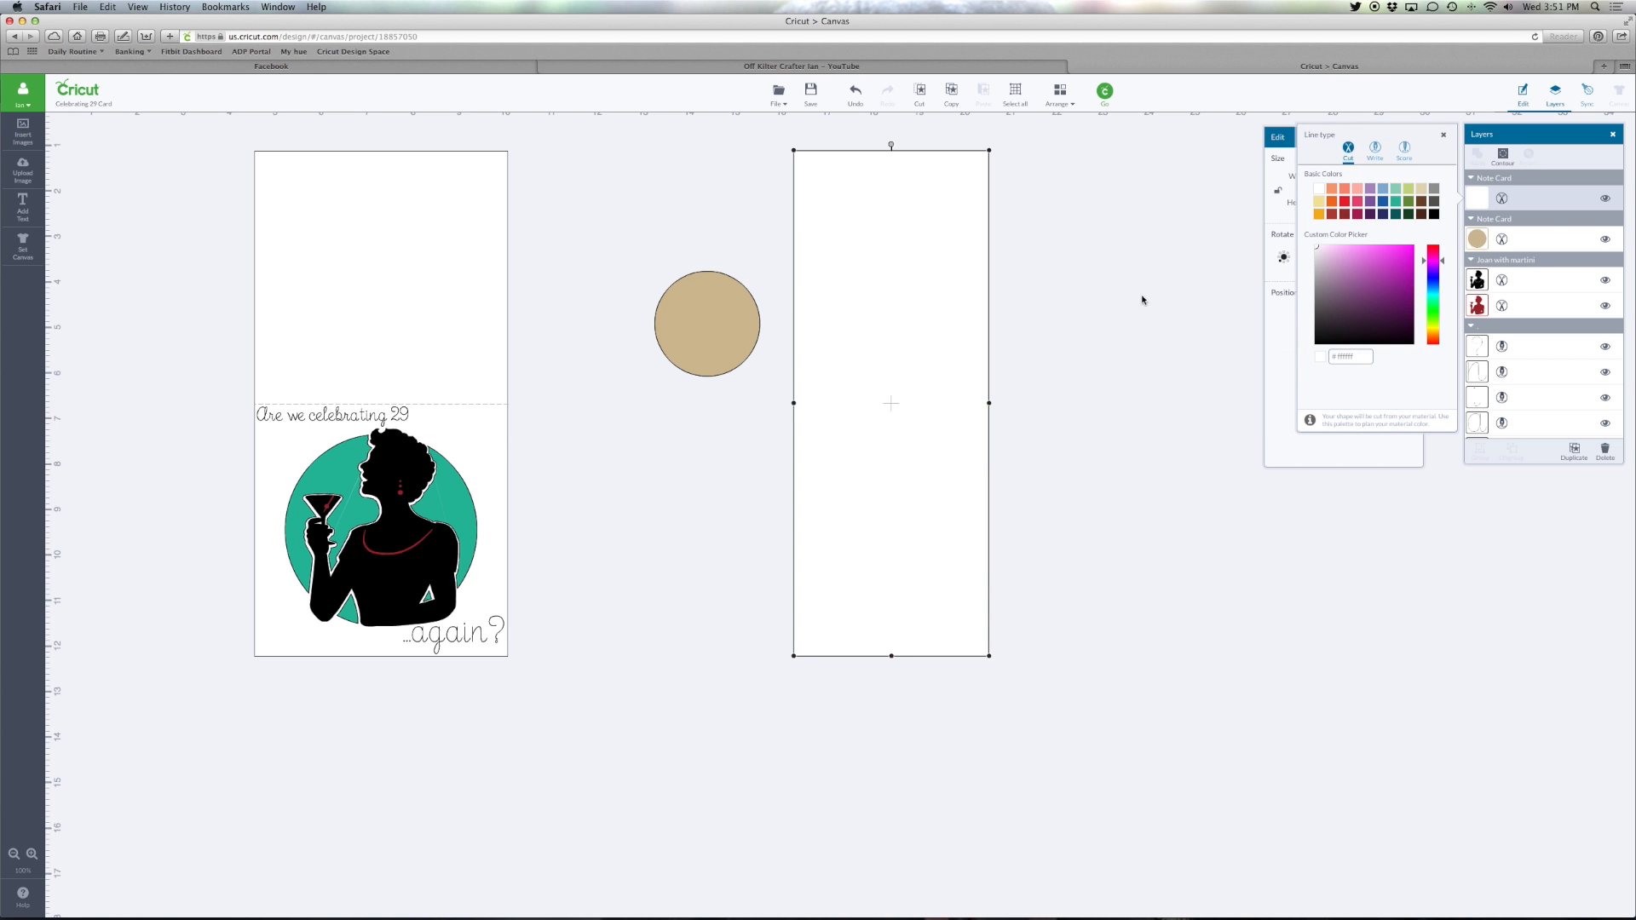
click(723, 339)
drag(755, 325, 1184, 605)
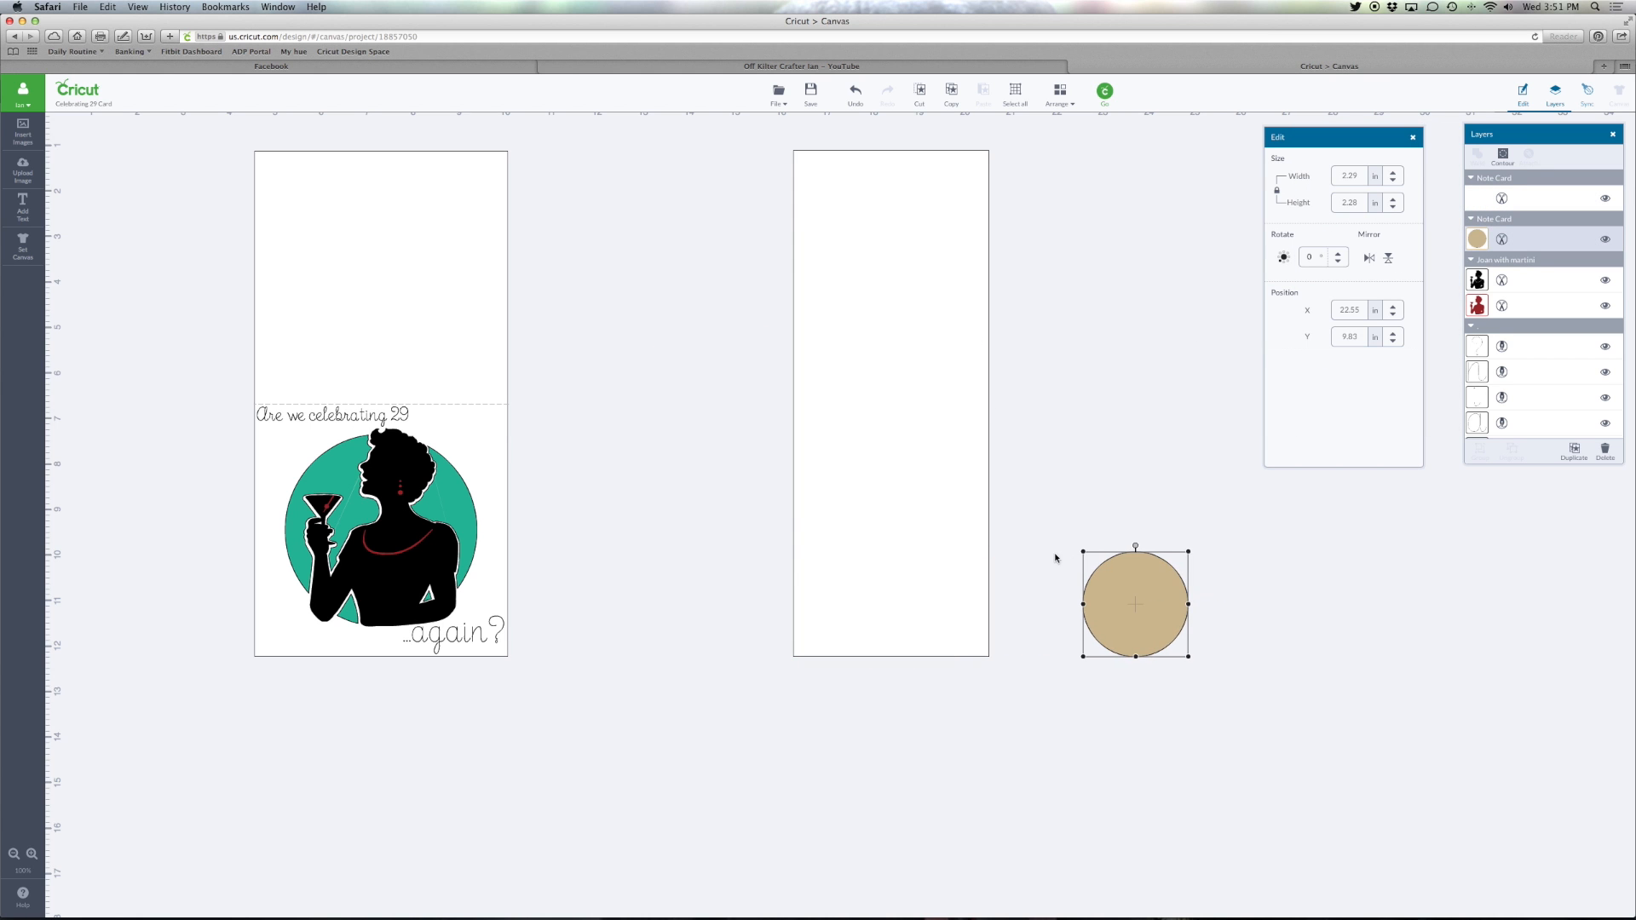
click(1059, 96)
click(1091, 134)
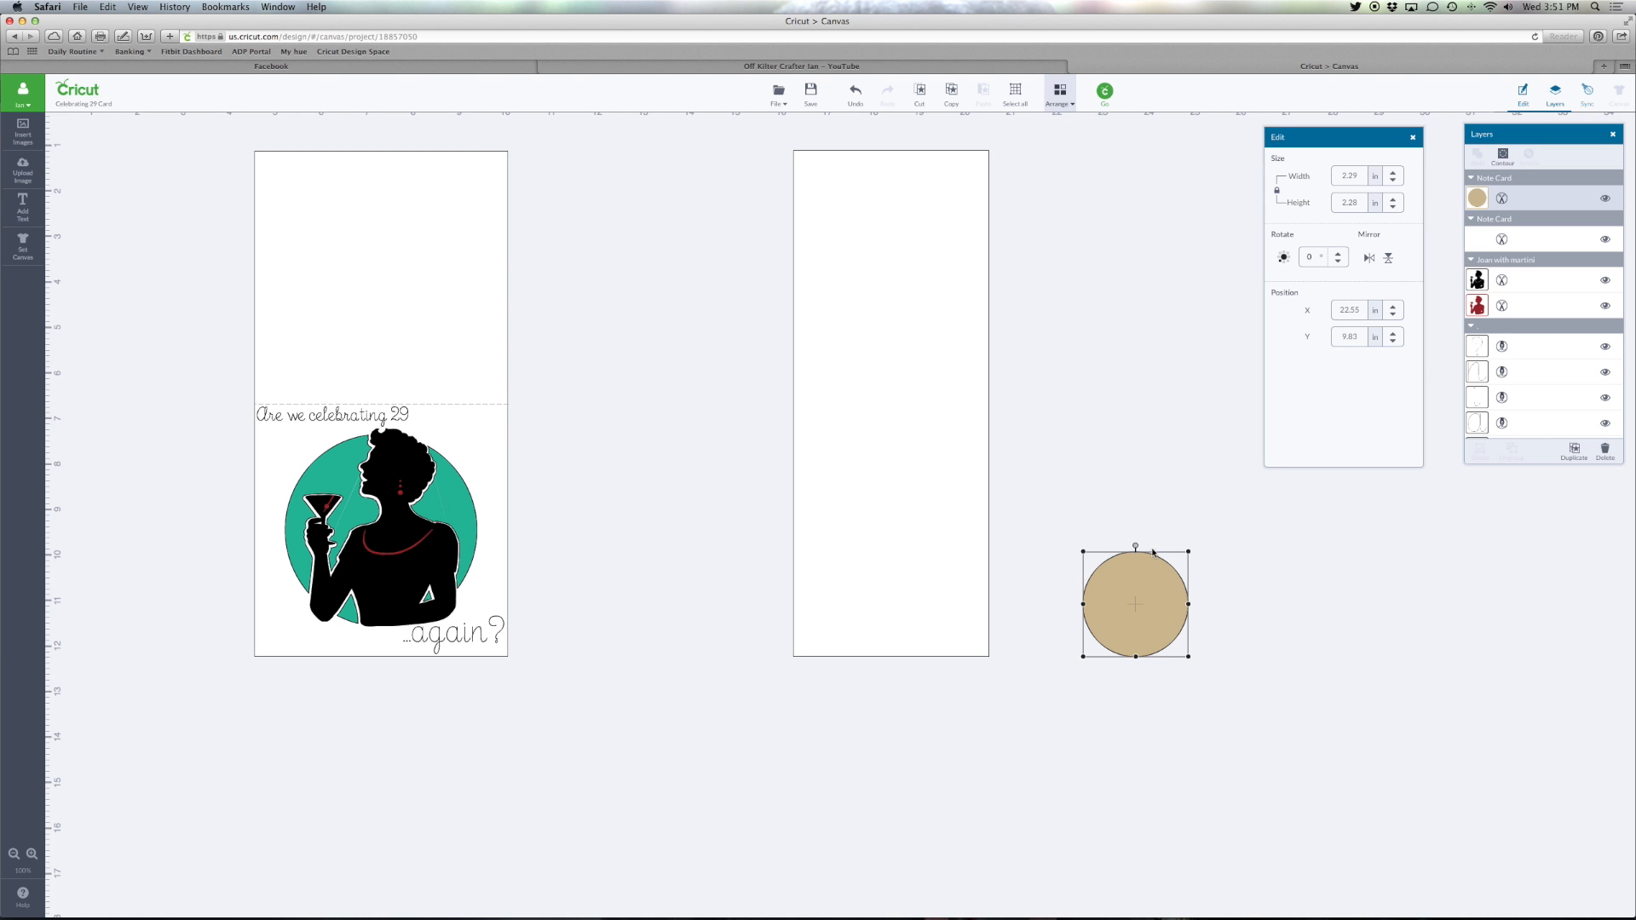
Place the tan circle on the lower half of the white rectangle and enlarge it to about 3.49 in across
drag(1149, 584, 916, 518)
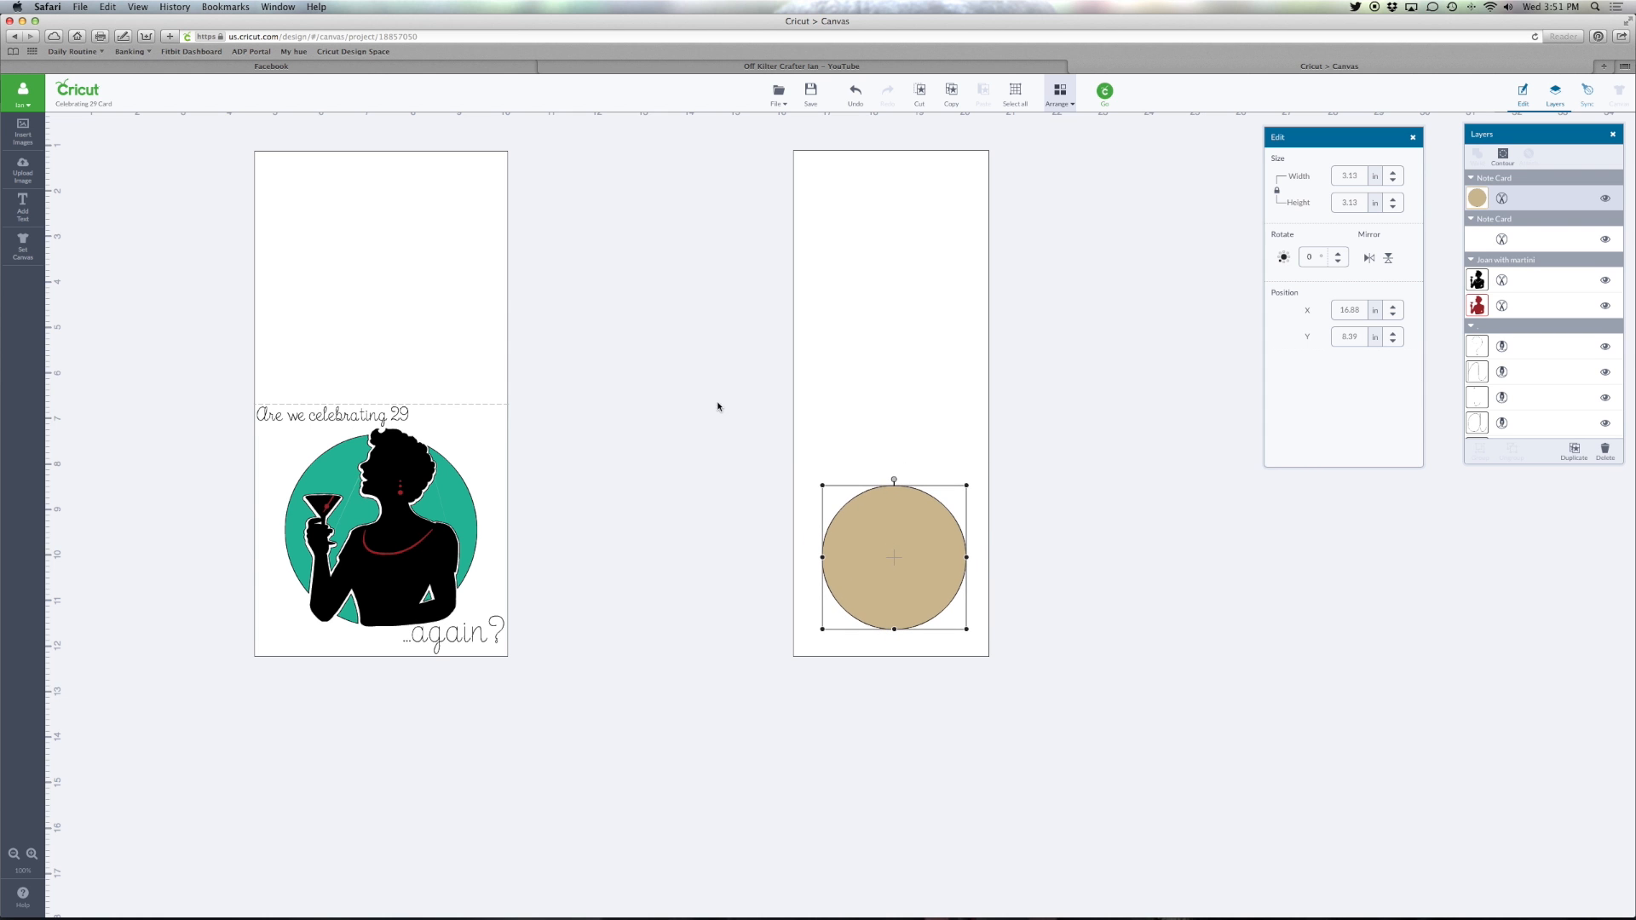
click(157, 216)
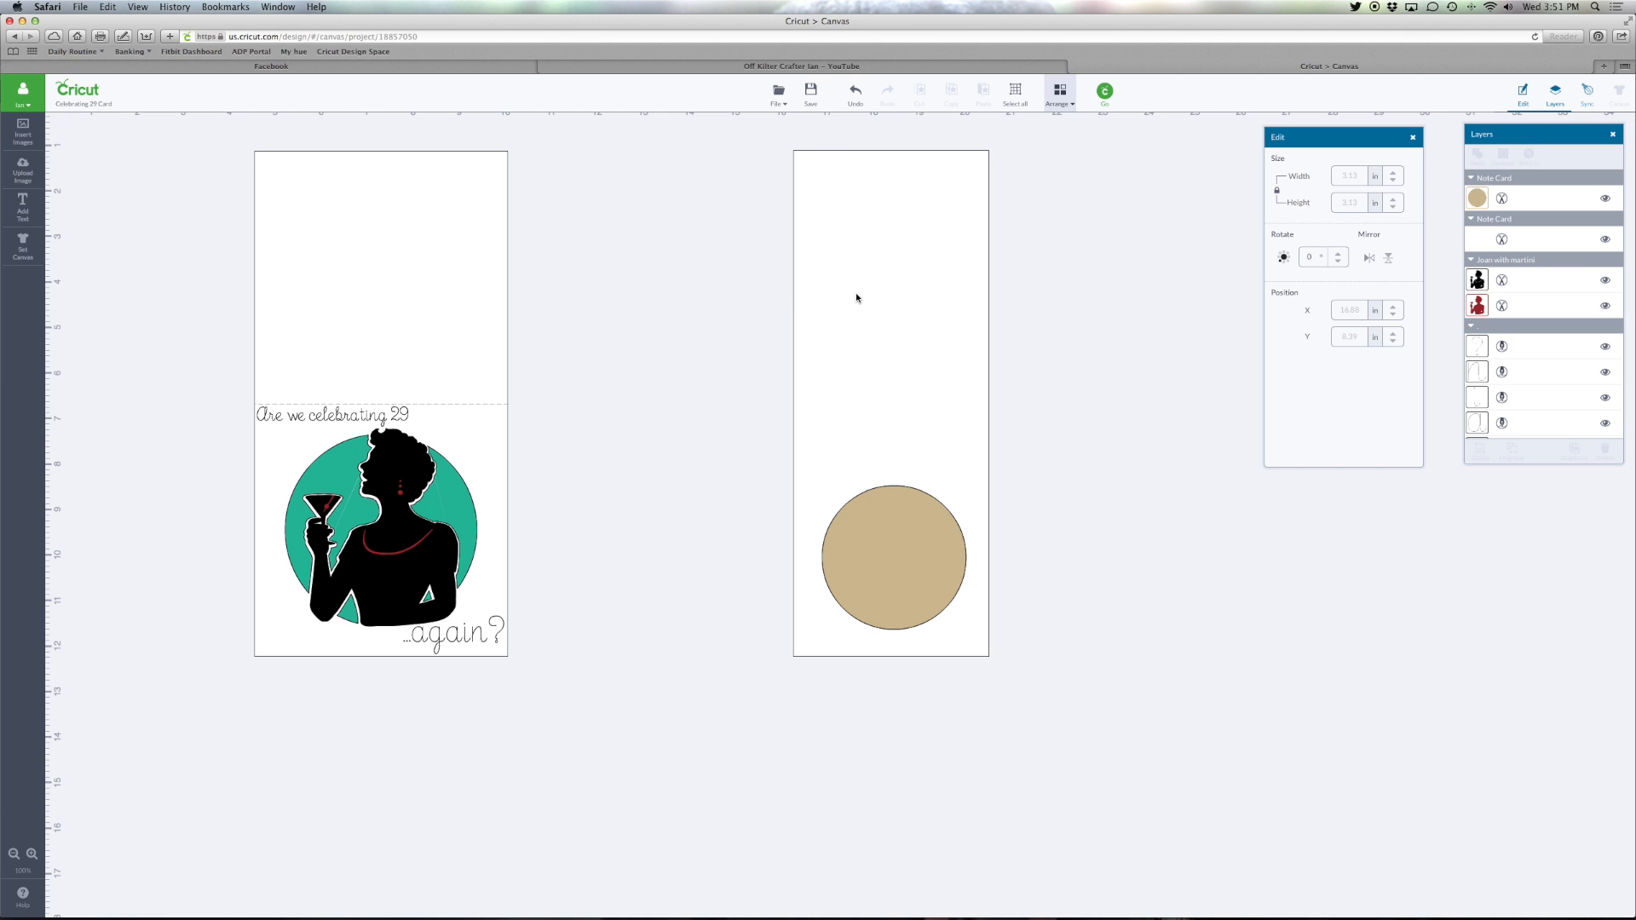
drag(906, 572, 903, 572)
drag(964, 482, 923, 500)
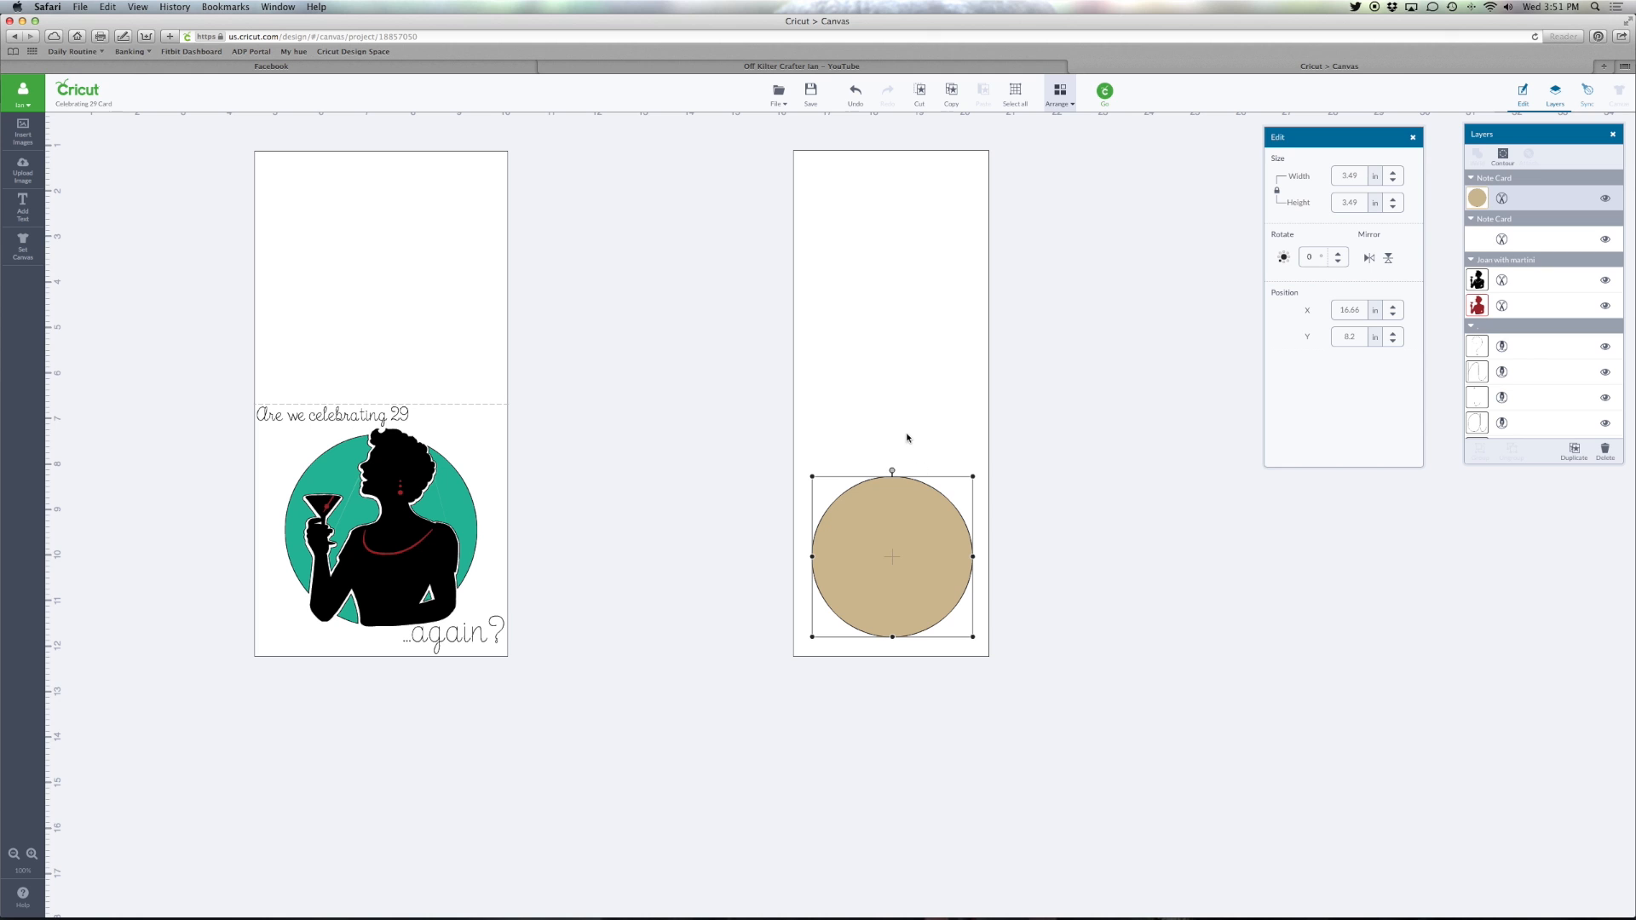
Weld the tan circle and the tall white rectangle into one card shape, and move the shape slightly down the canvas
click(890, 350)
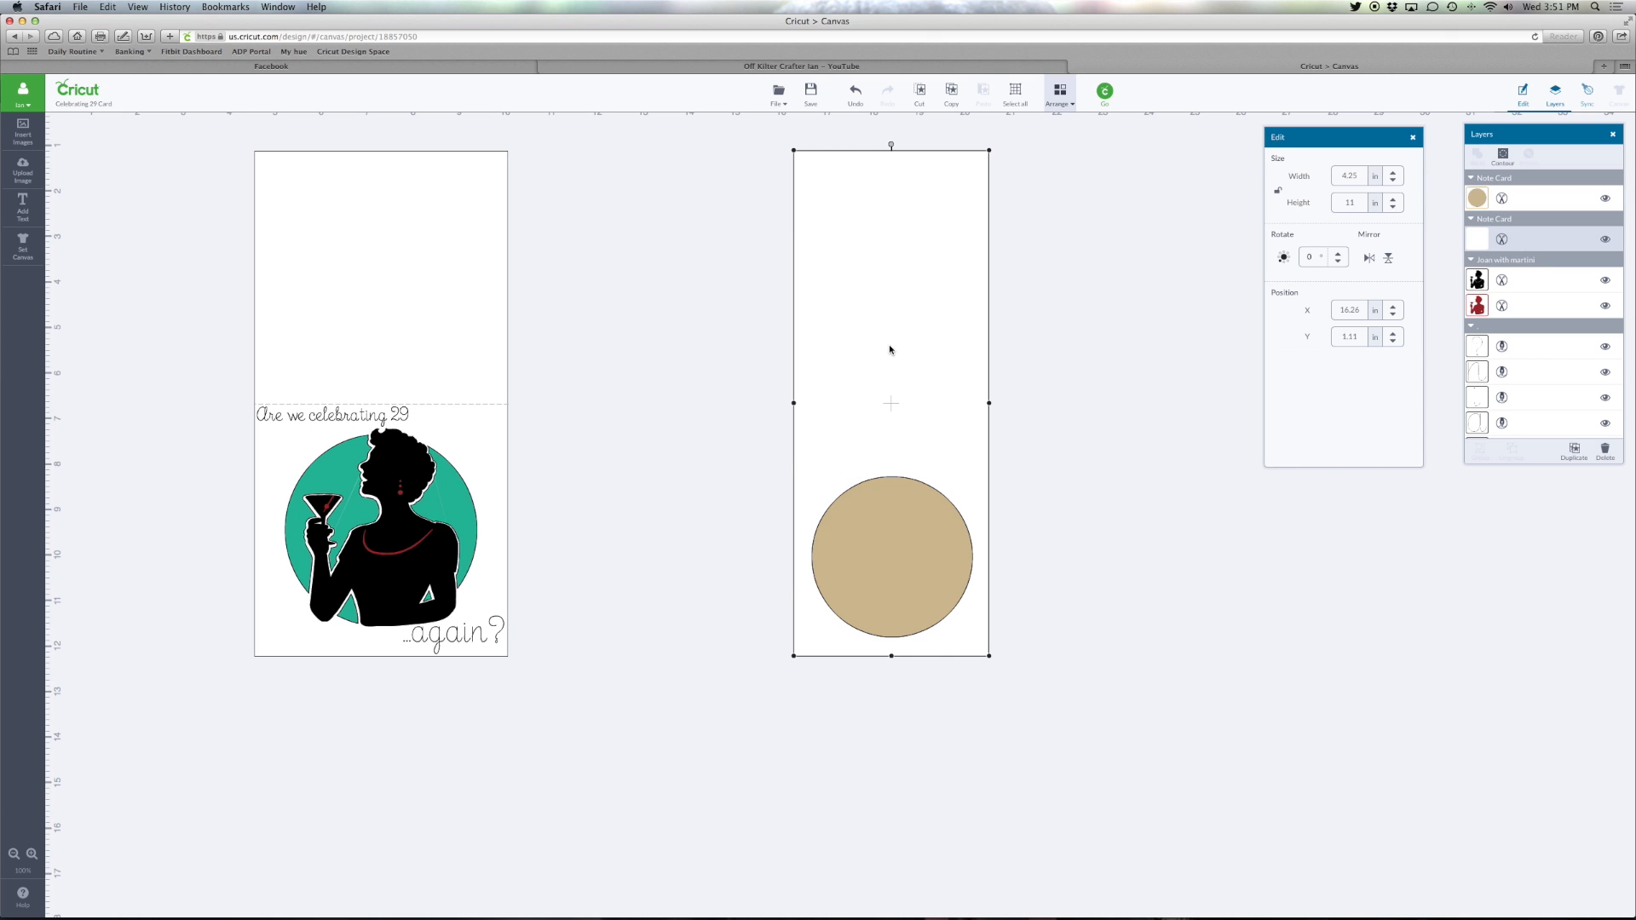
click(898, 504)
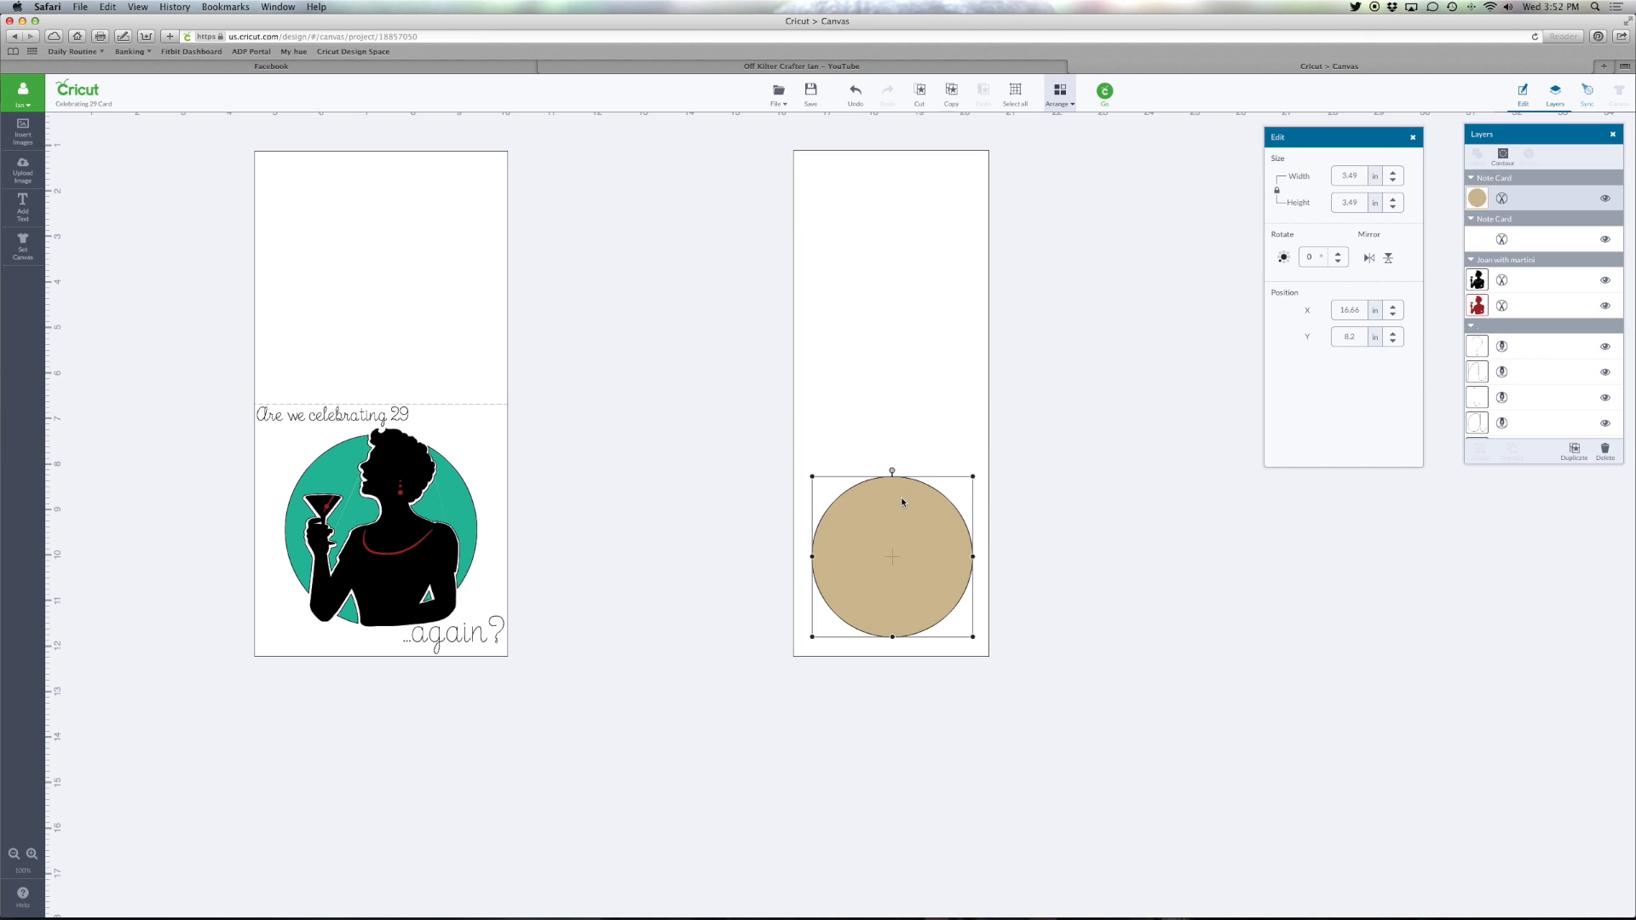
shift+click(904, 388)
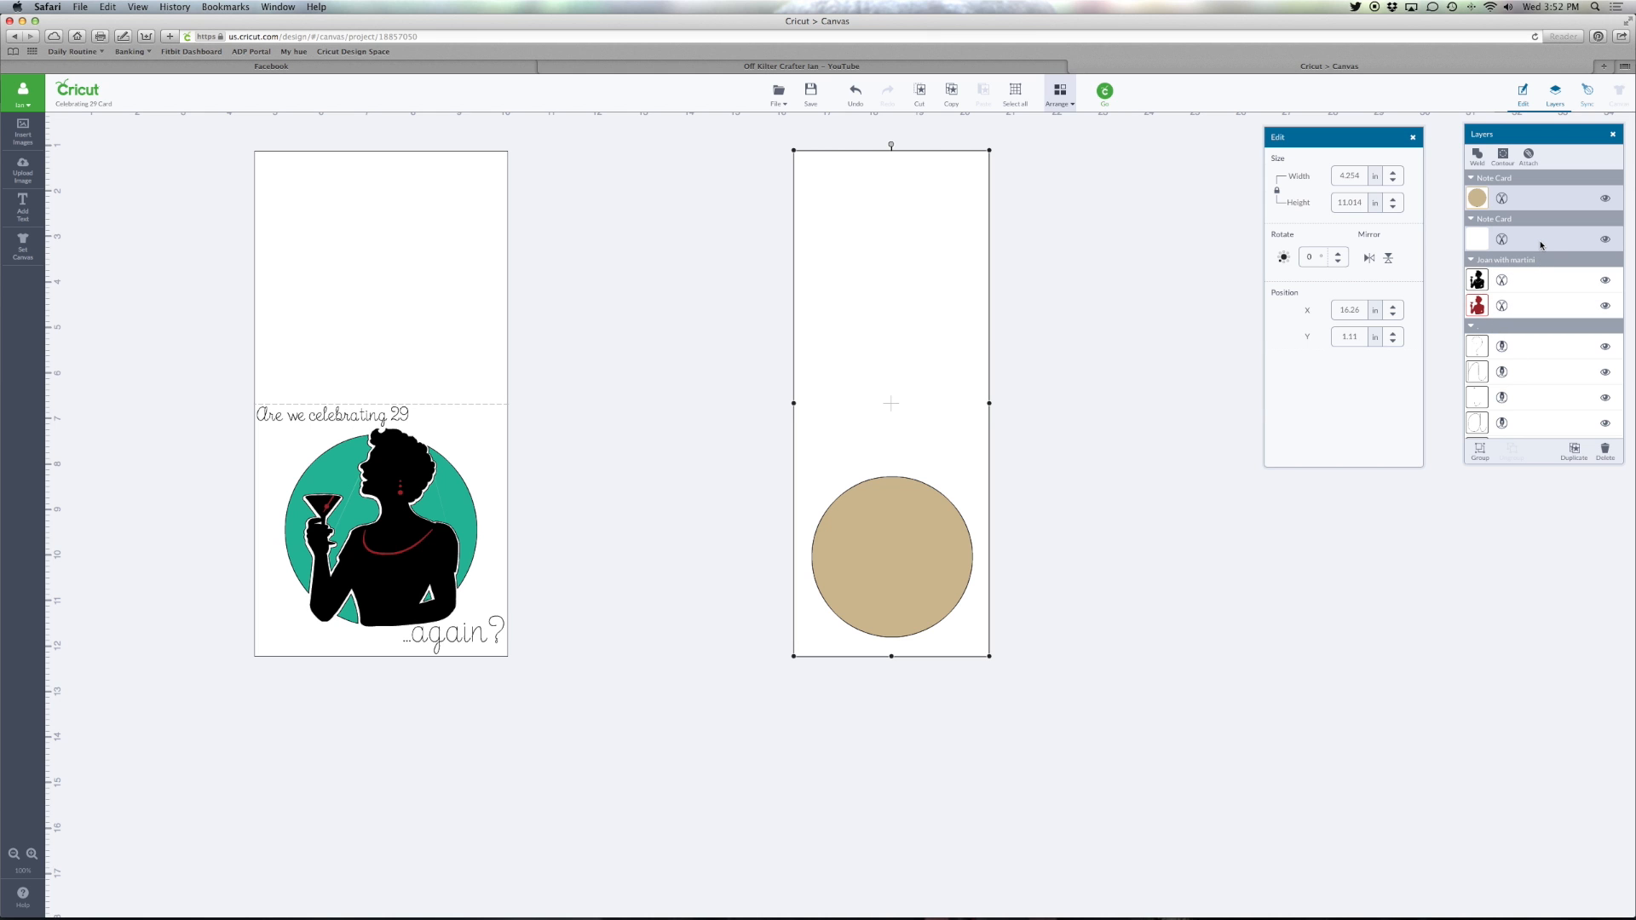
click(1478, 156)
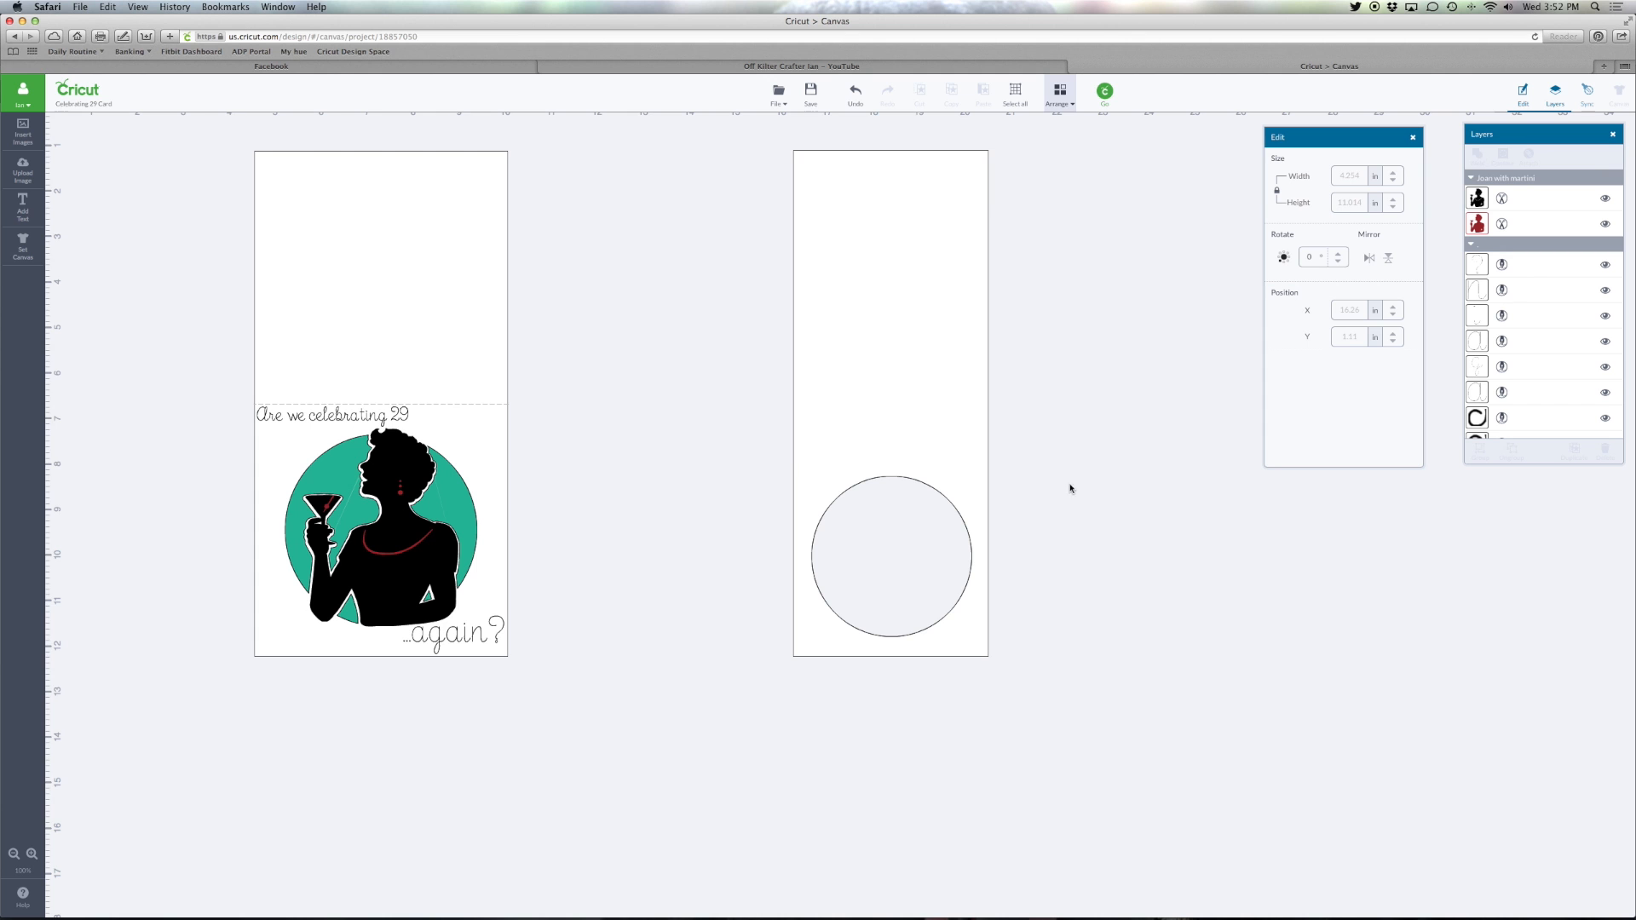
drag(883, 311, 913, 358)
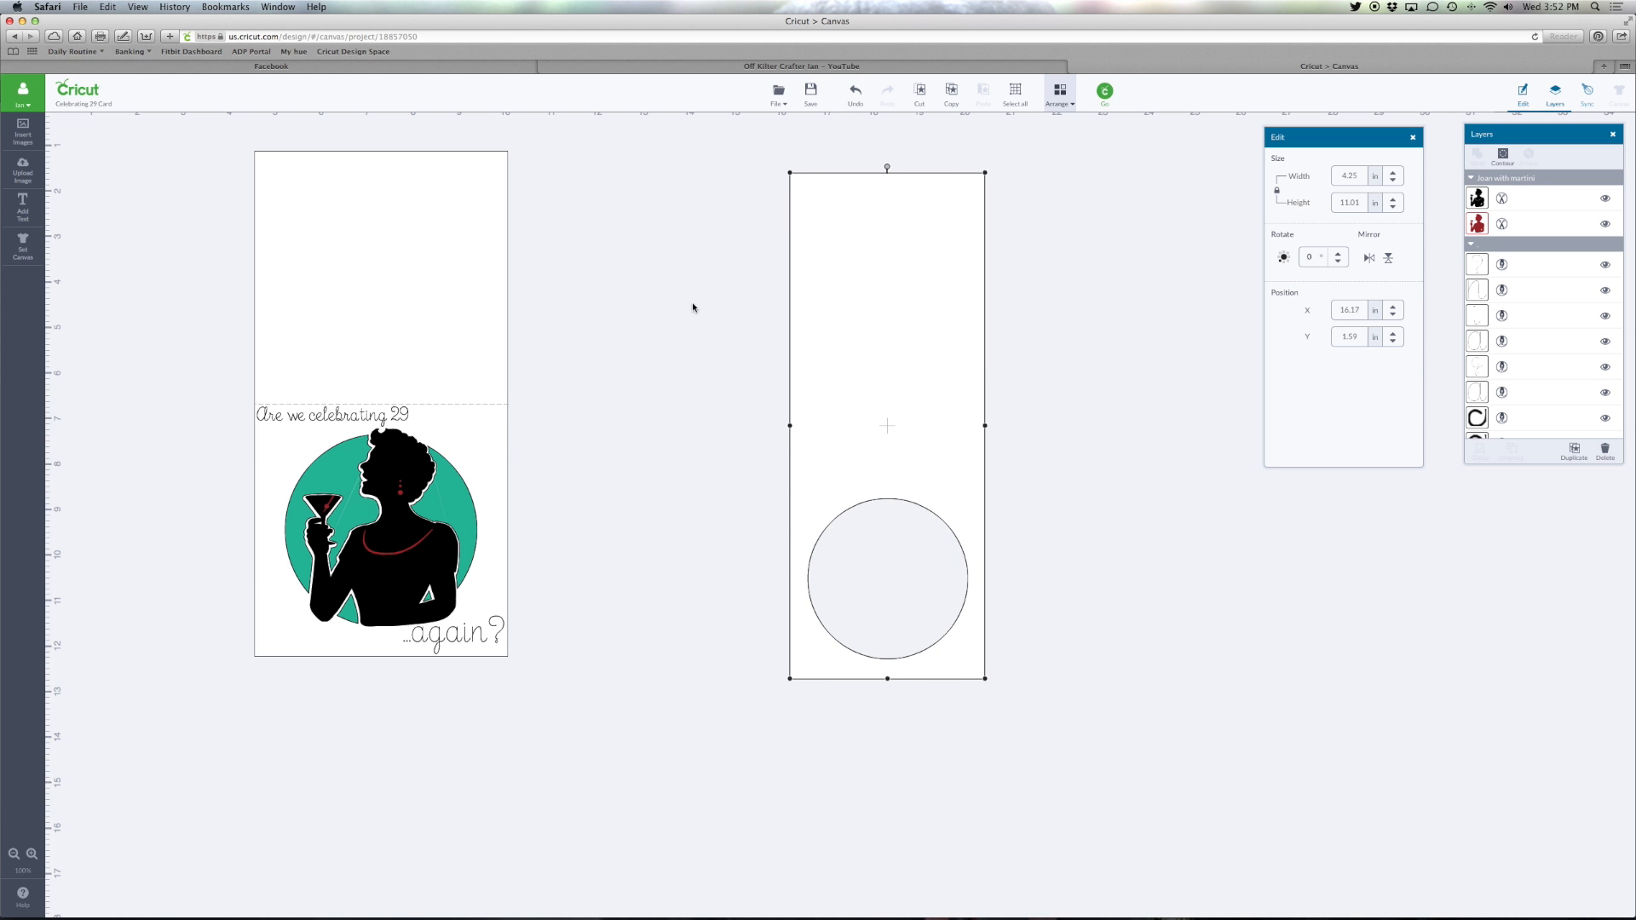
Insert the black haunted house with yellow windows and an orange door from the Happy Hauntings image set
click(23, 132)
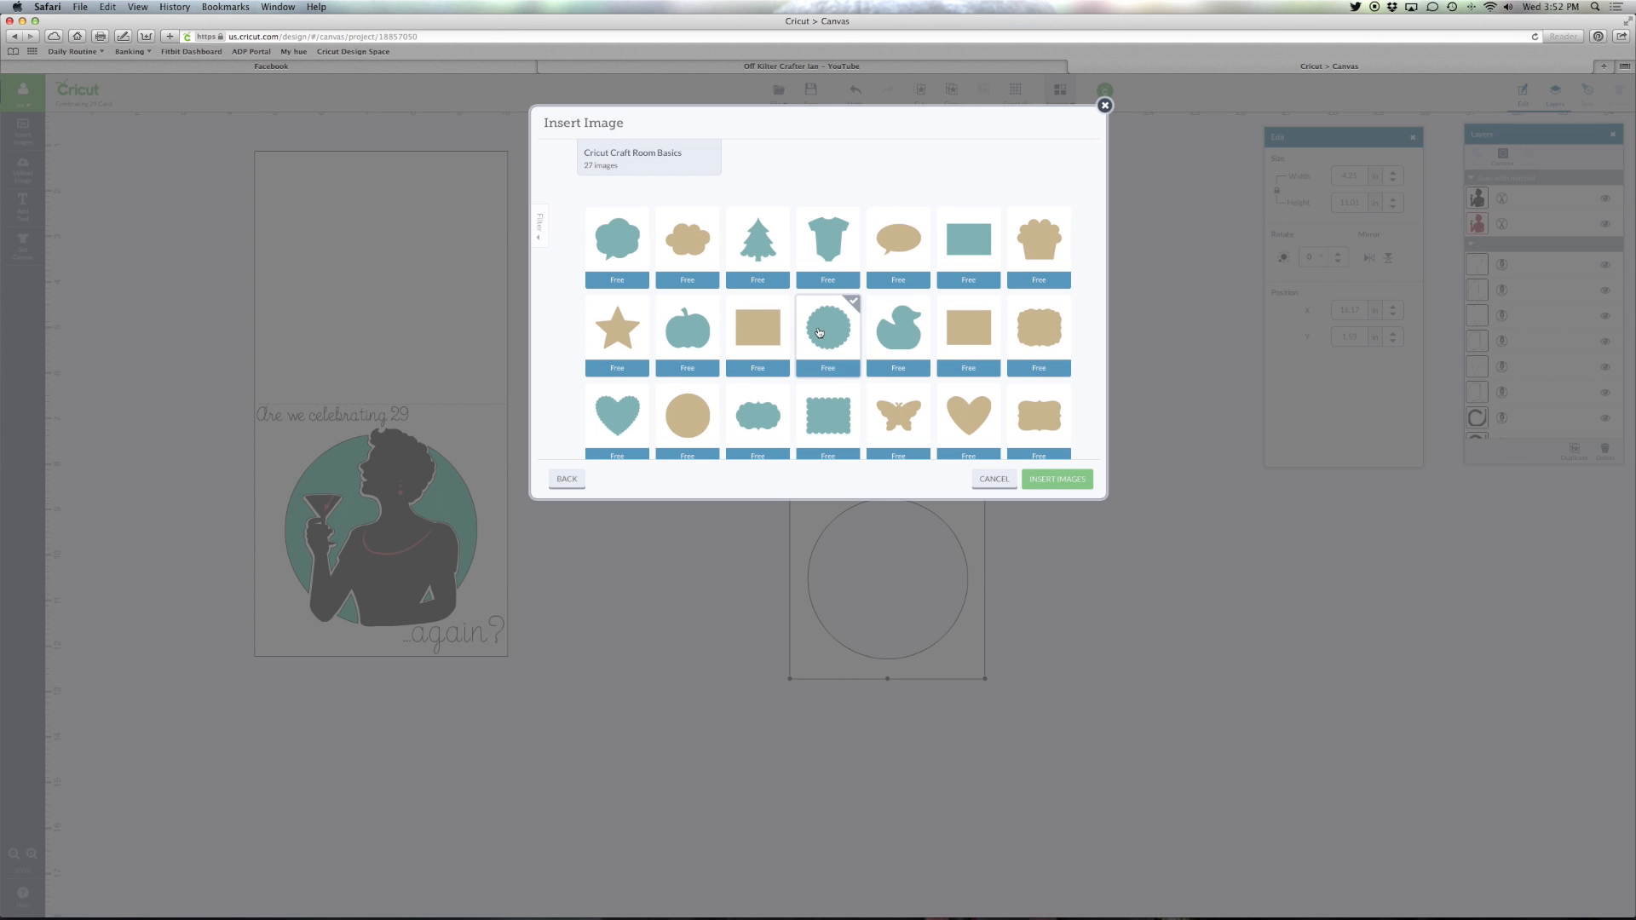
click(559, 478)
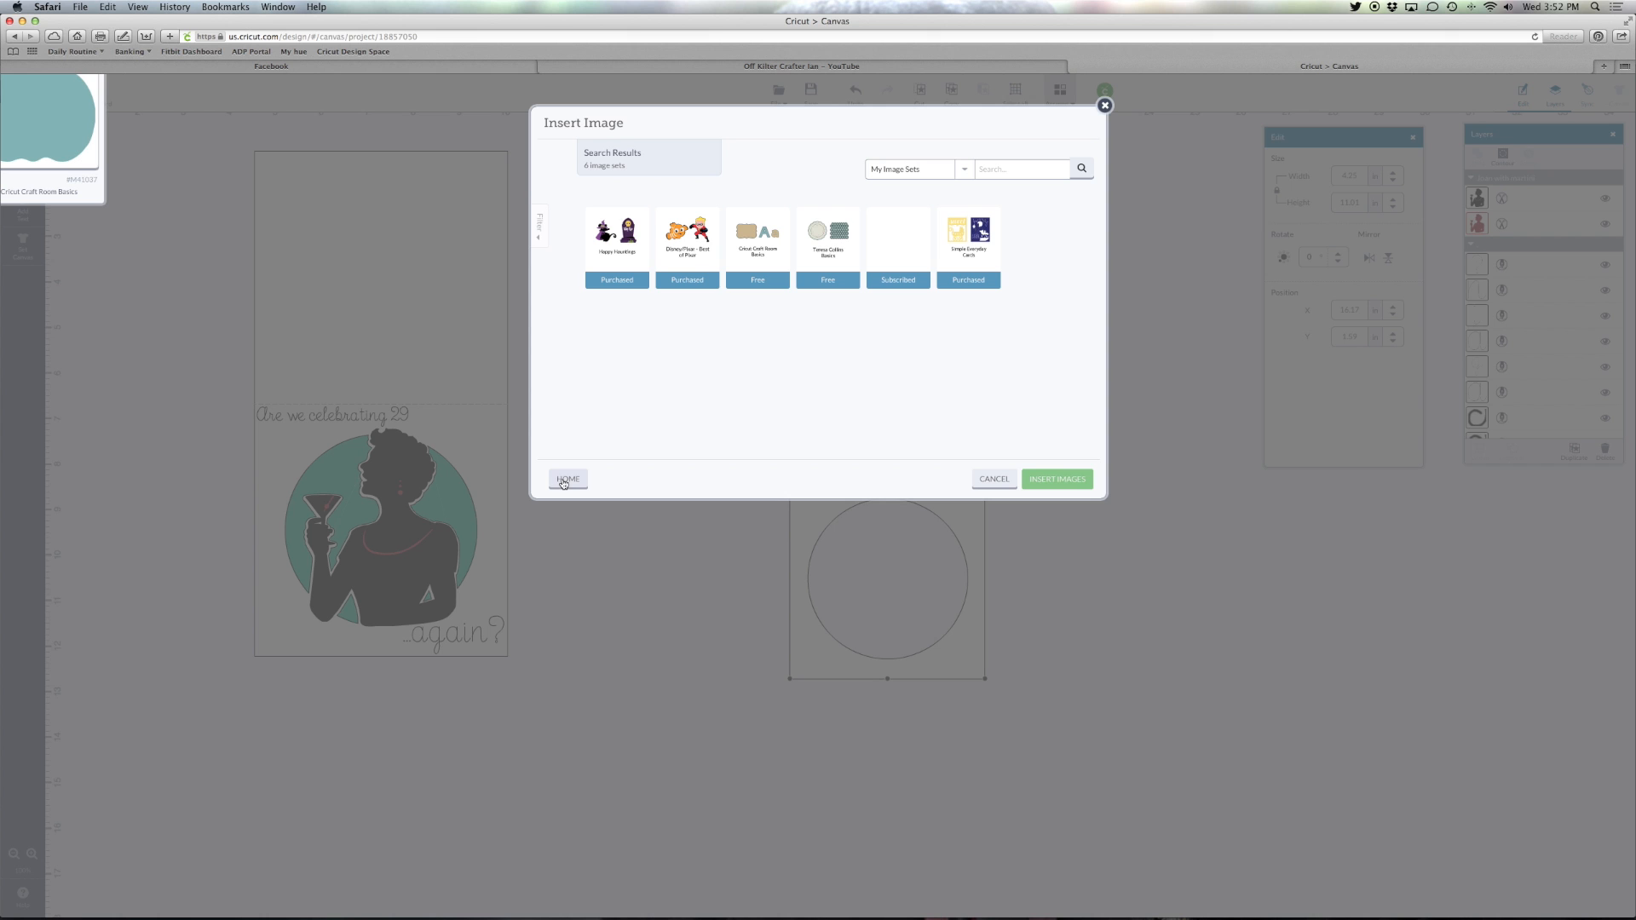
click(632, 249)
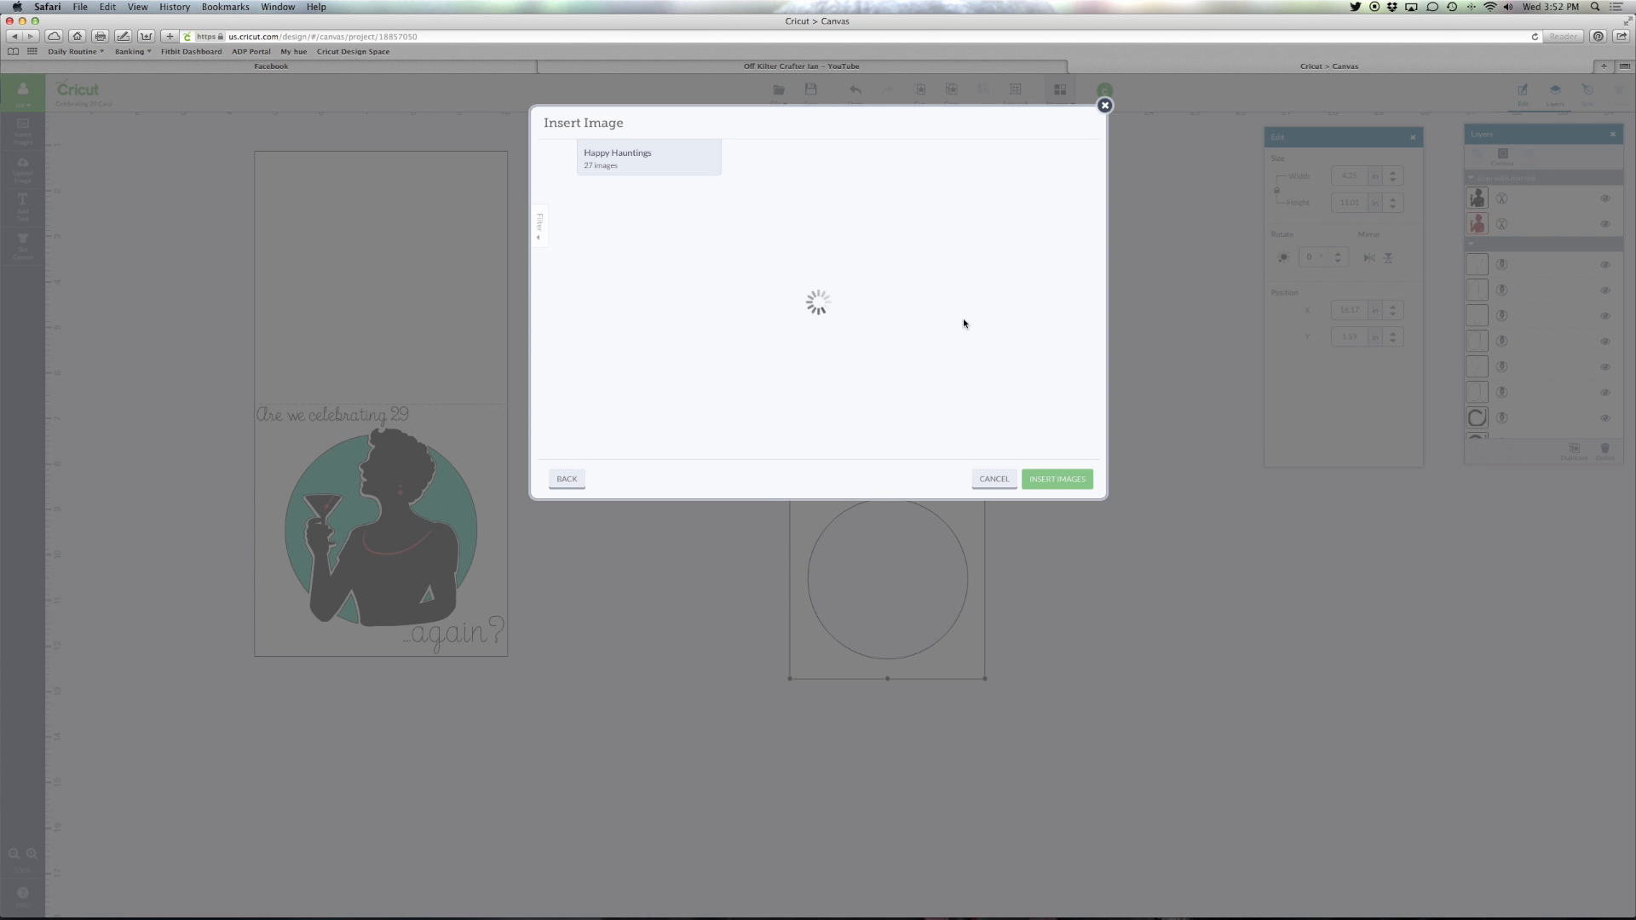
scroll(946, 311, down, 5)
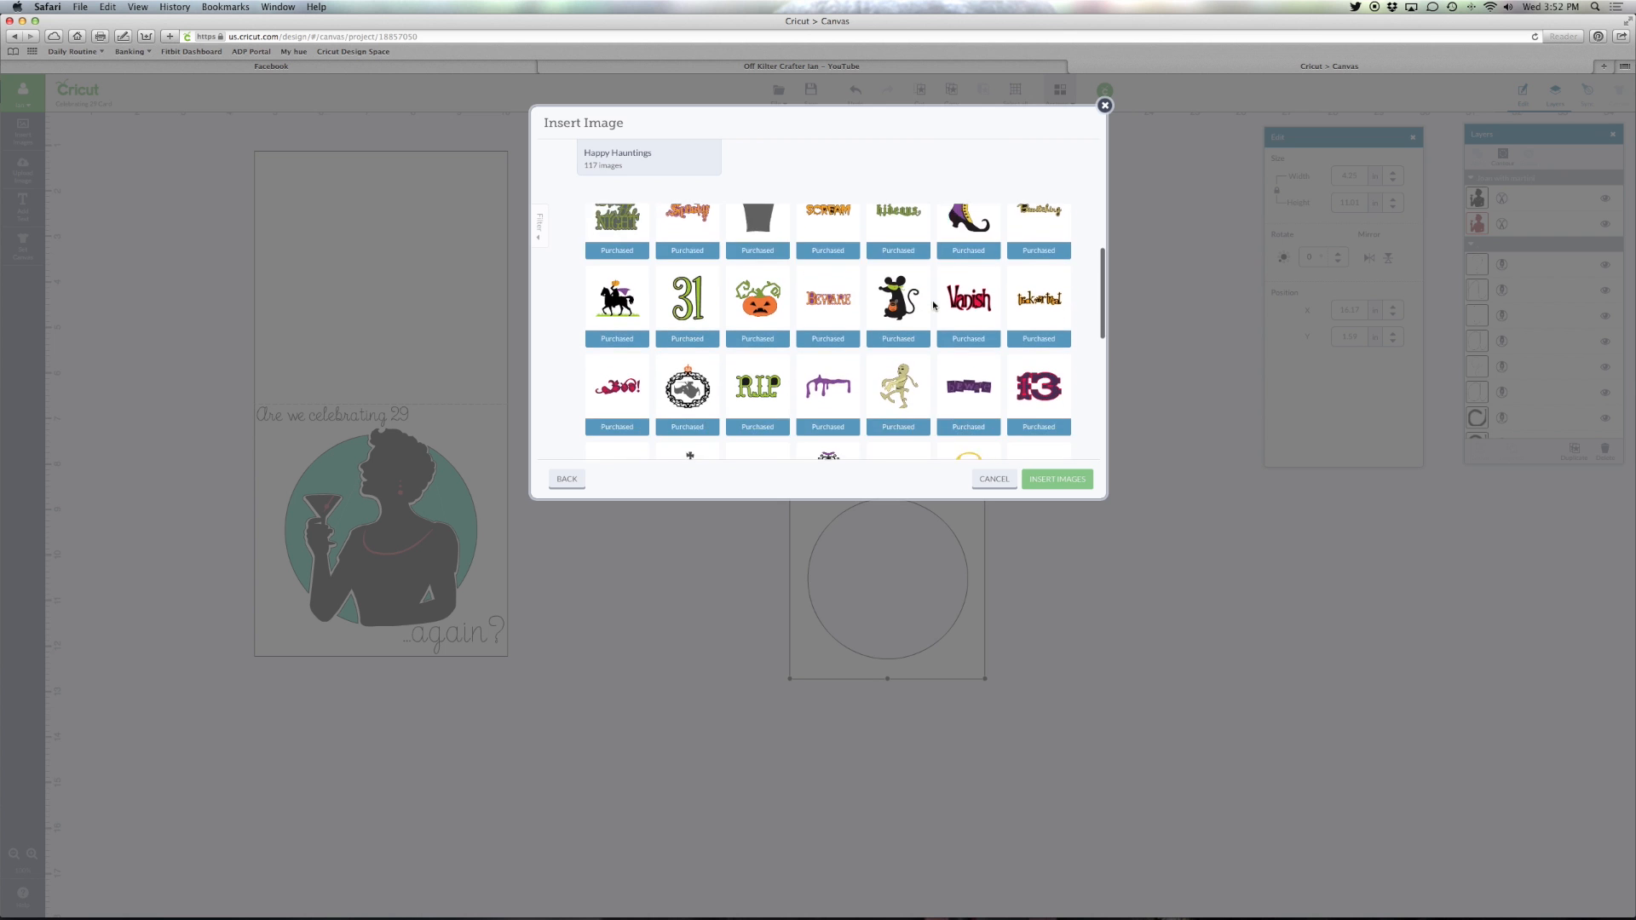
scroll(934, 306, down, 2)
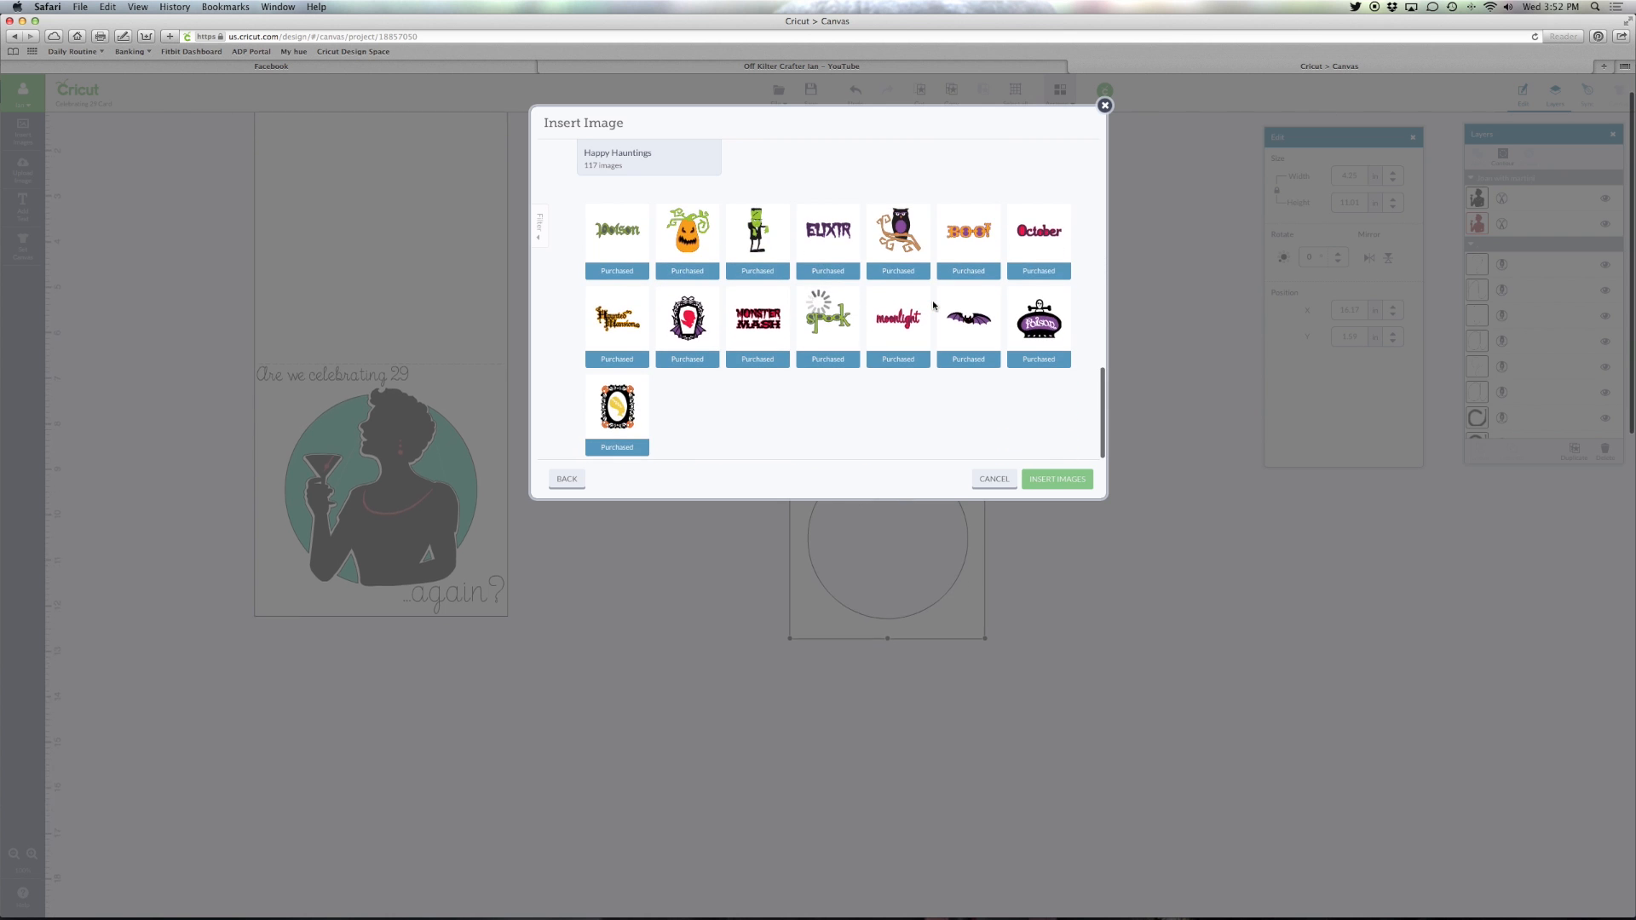
scroll(933, 305, up, 10)
scroll(933, 305, down, 10)
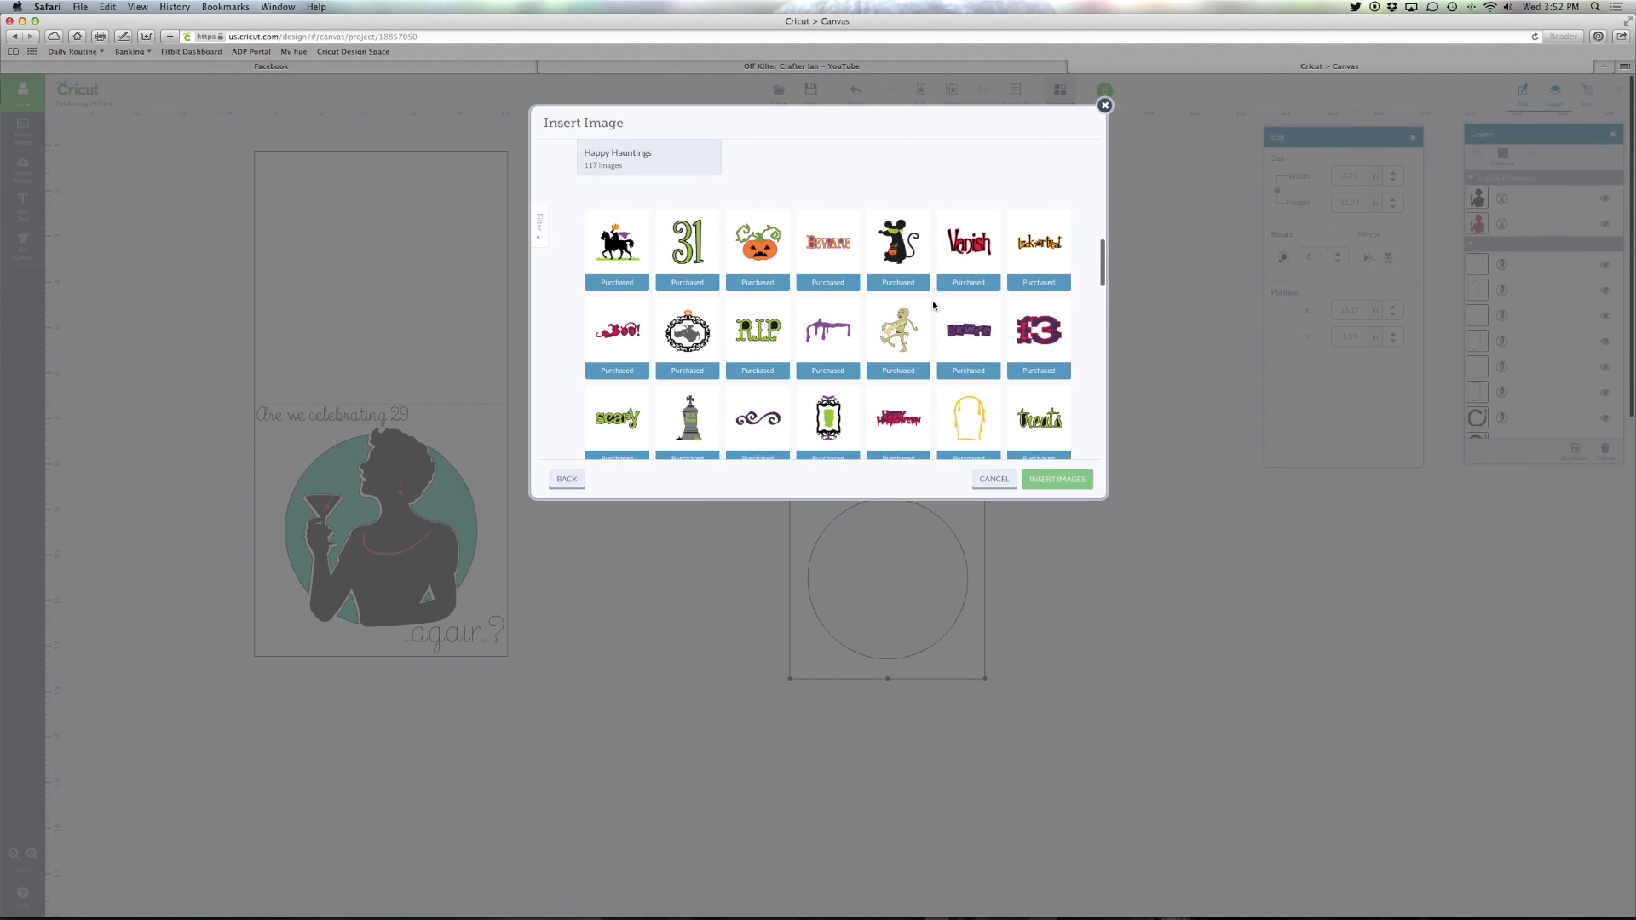
scroll(933, 305, down, 10)
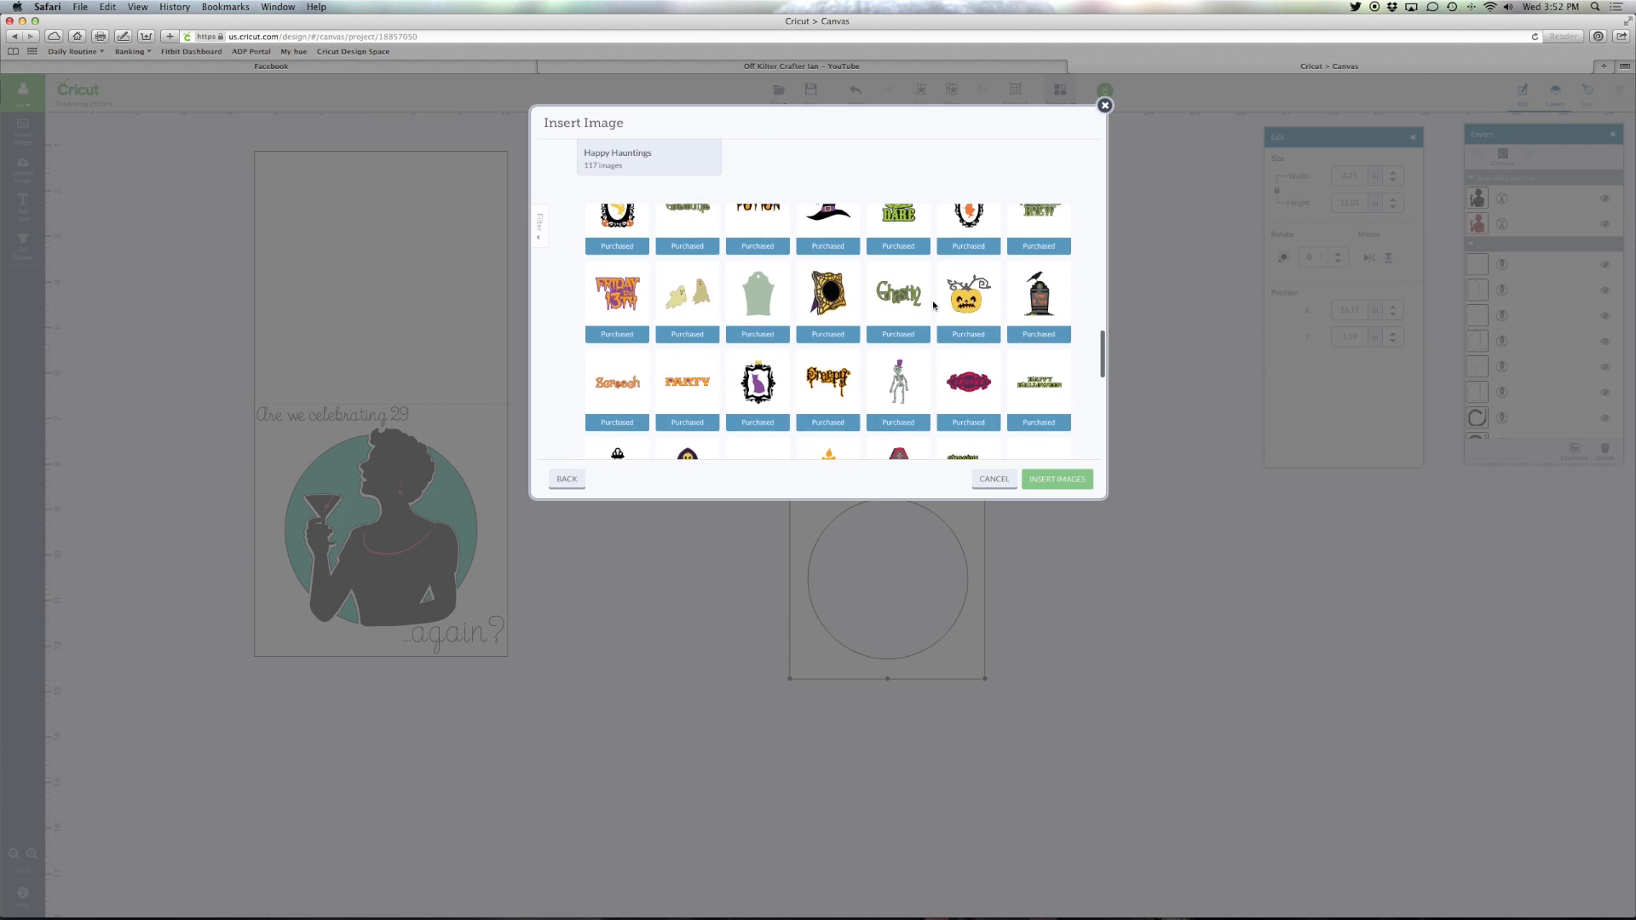
scroll(933, 306, down, 5)
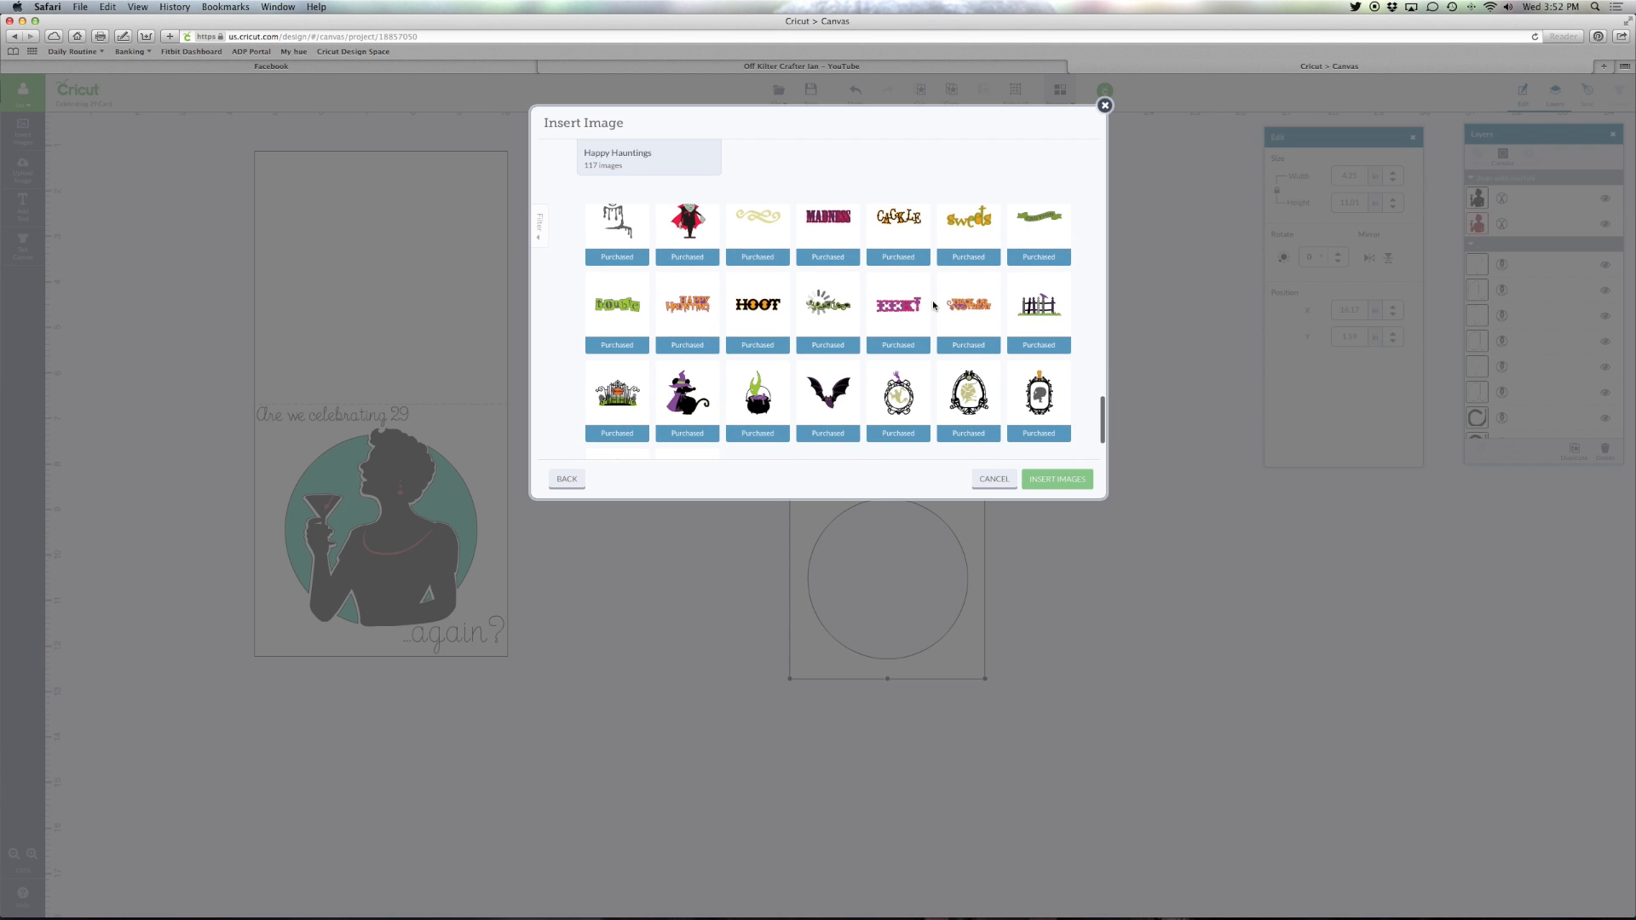
scroll(933, 303, down, 5)
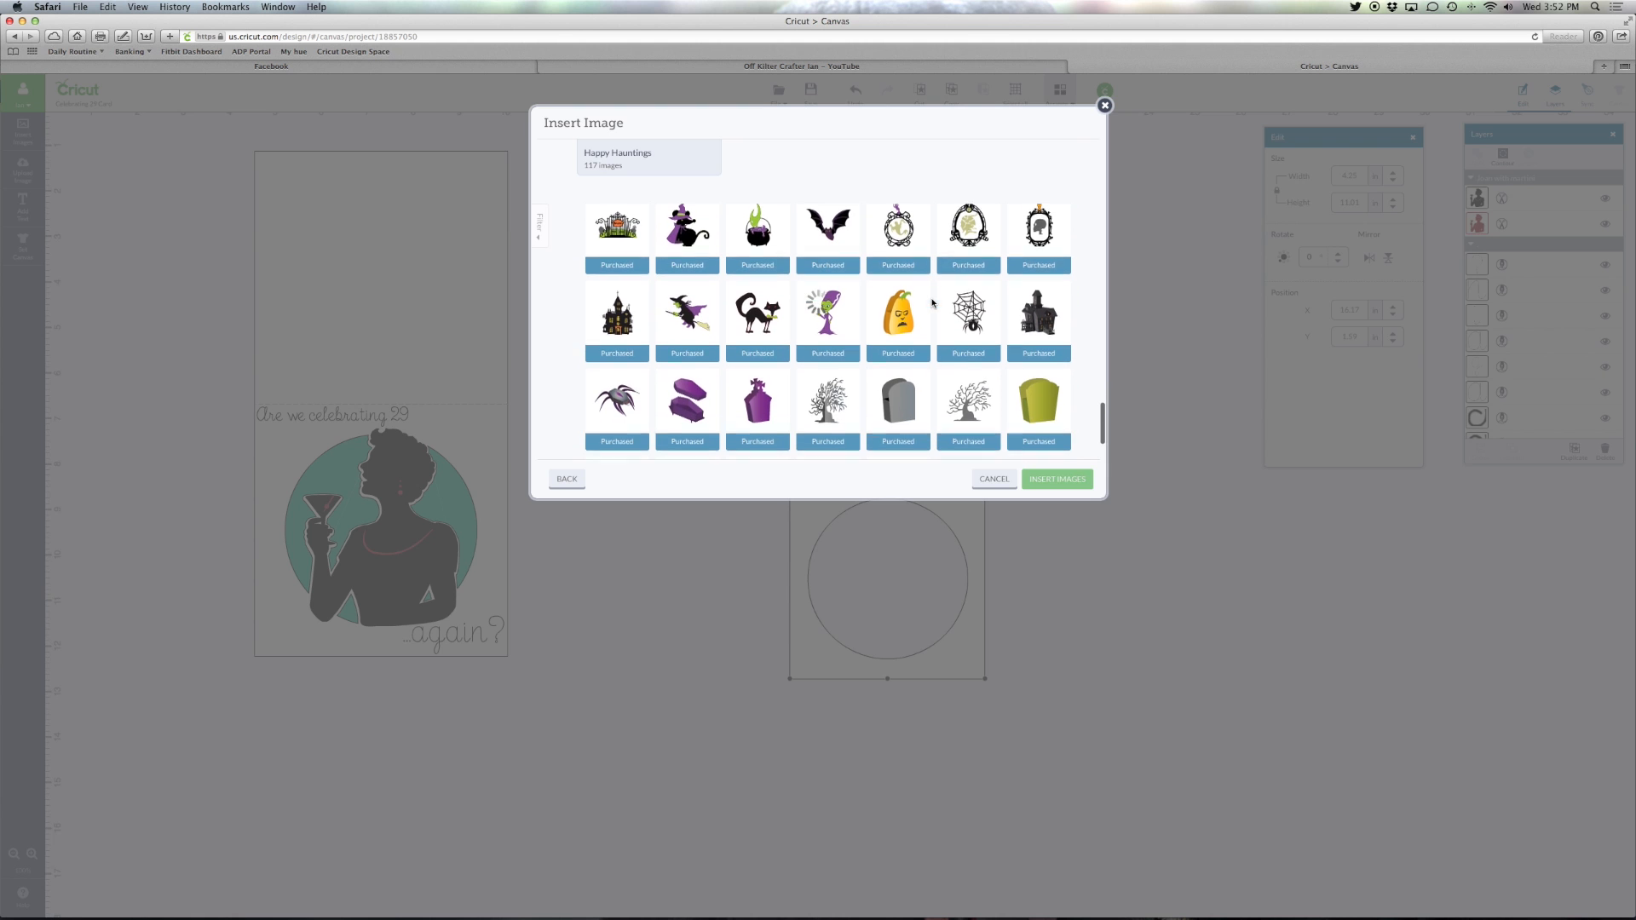
click(630, 318)
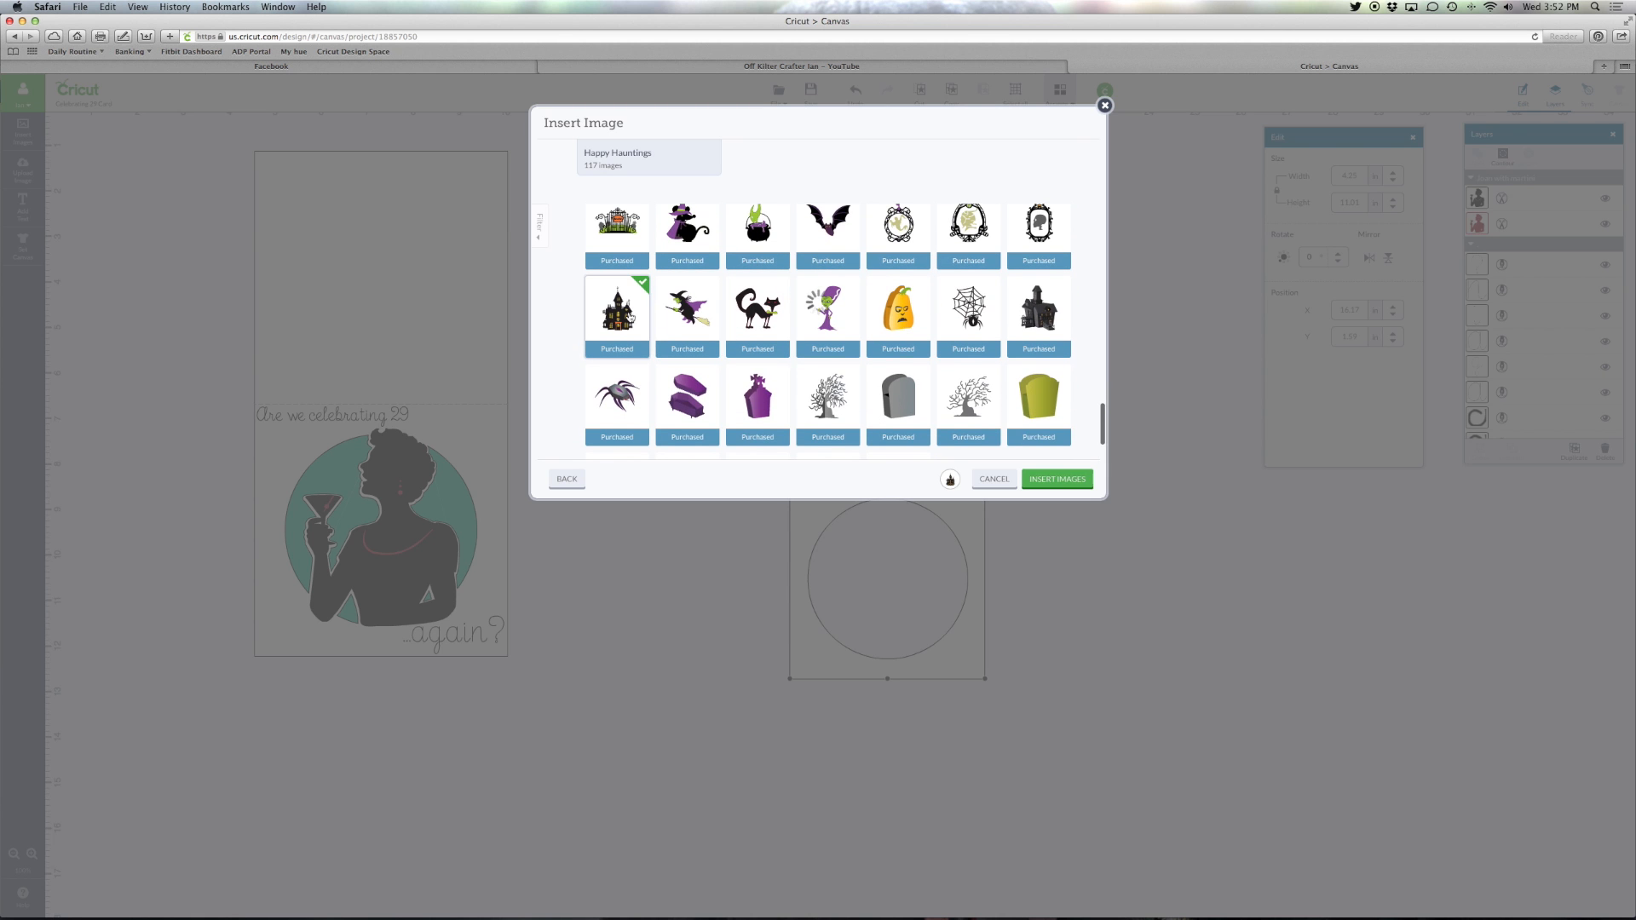
click(1065, 480)
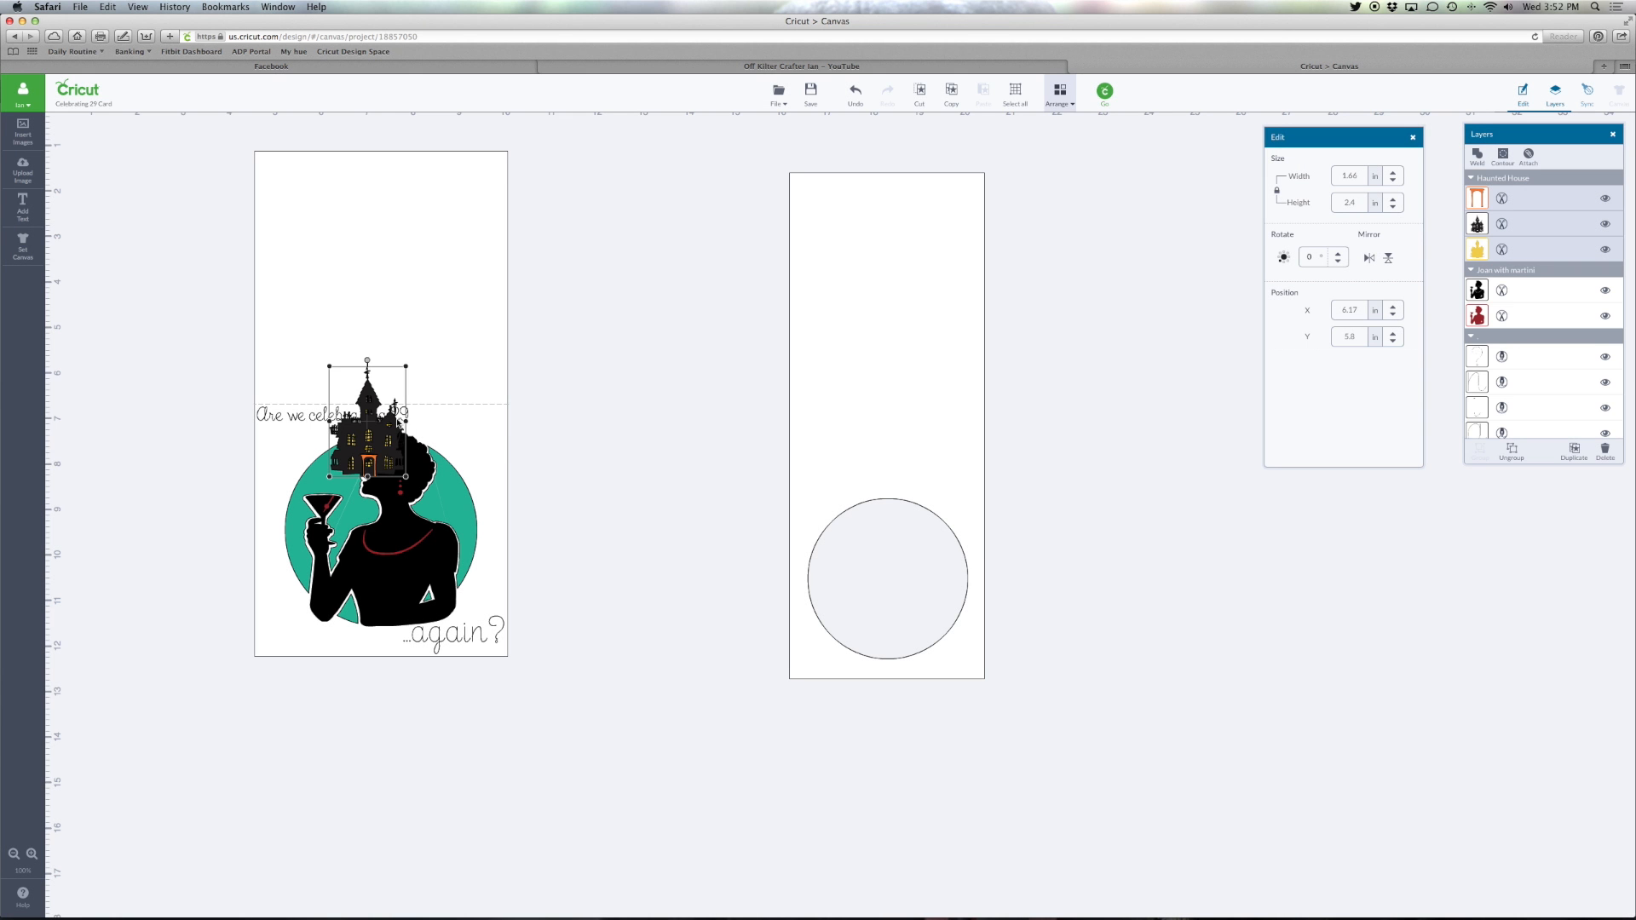
Place the haunted house over the new card's circle and enlarge it to about 2.73 in wide and 3.94 in high
drag(398, 420, 877, 612)
drag(903, 543, 976, 479)
drag(892, 578, 894, 589)
click(1068, 585)
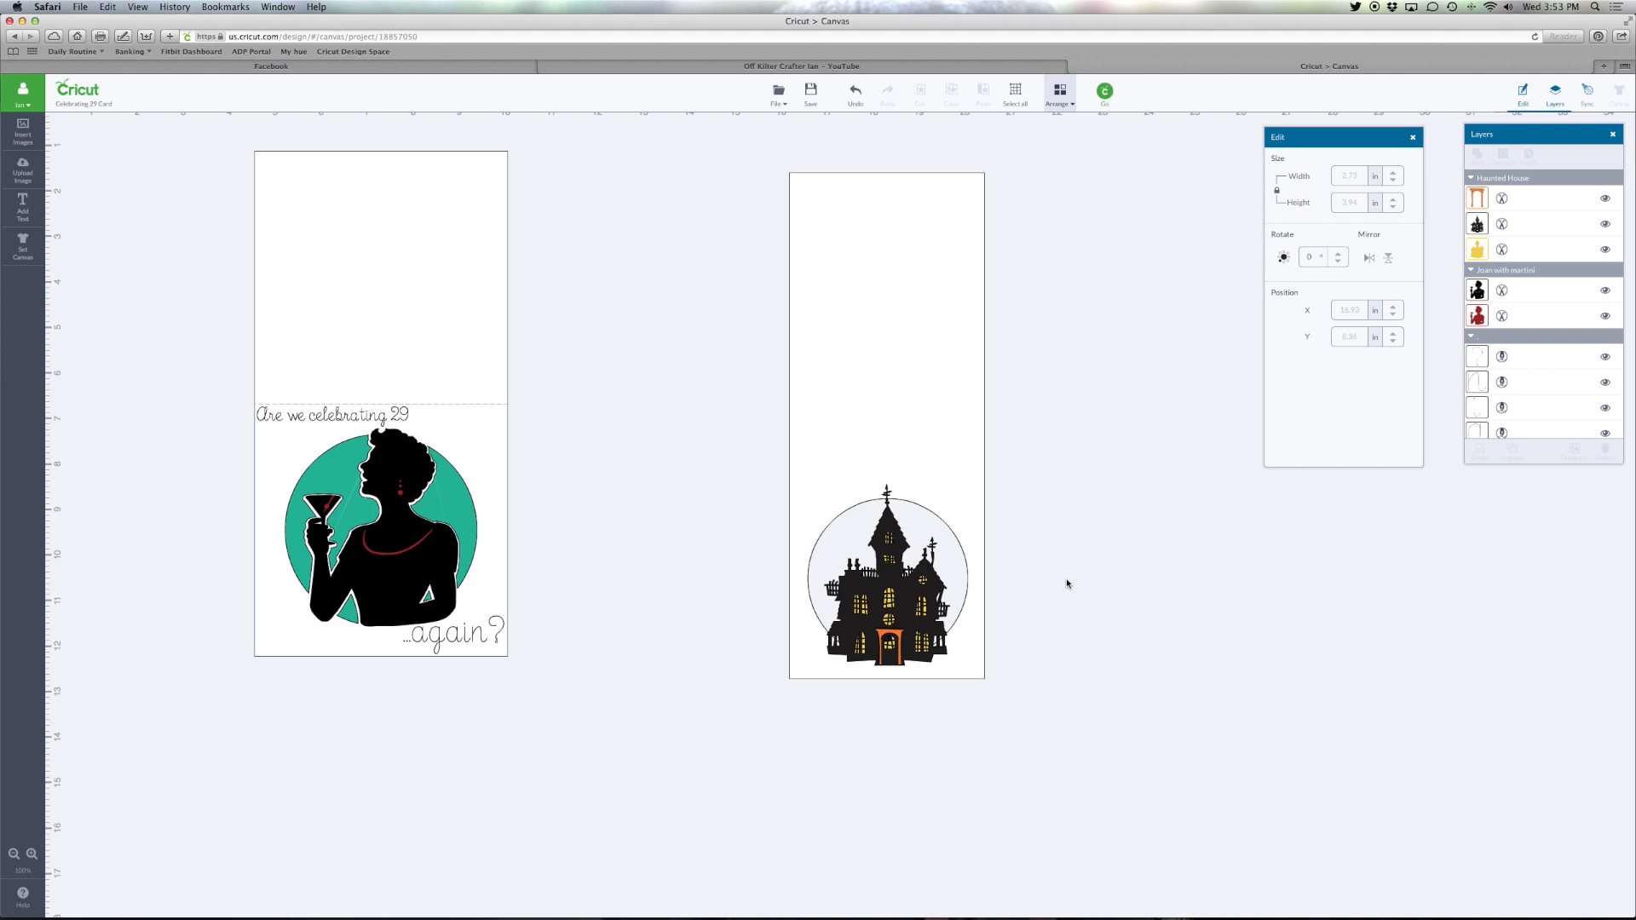
Weld the haunted house to the tall white card so that it spans the circular opening
click(905, 585)
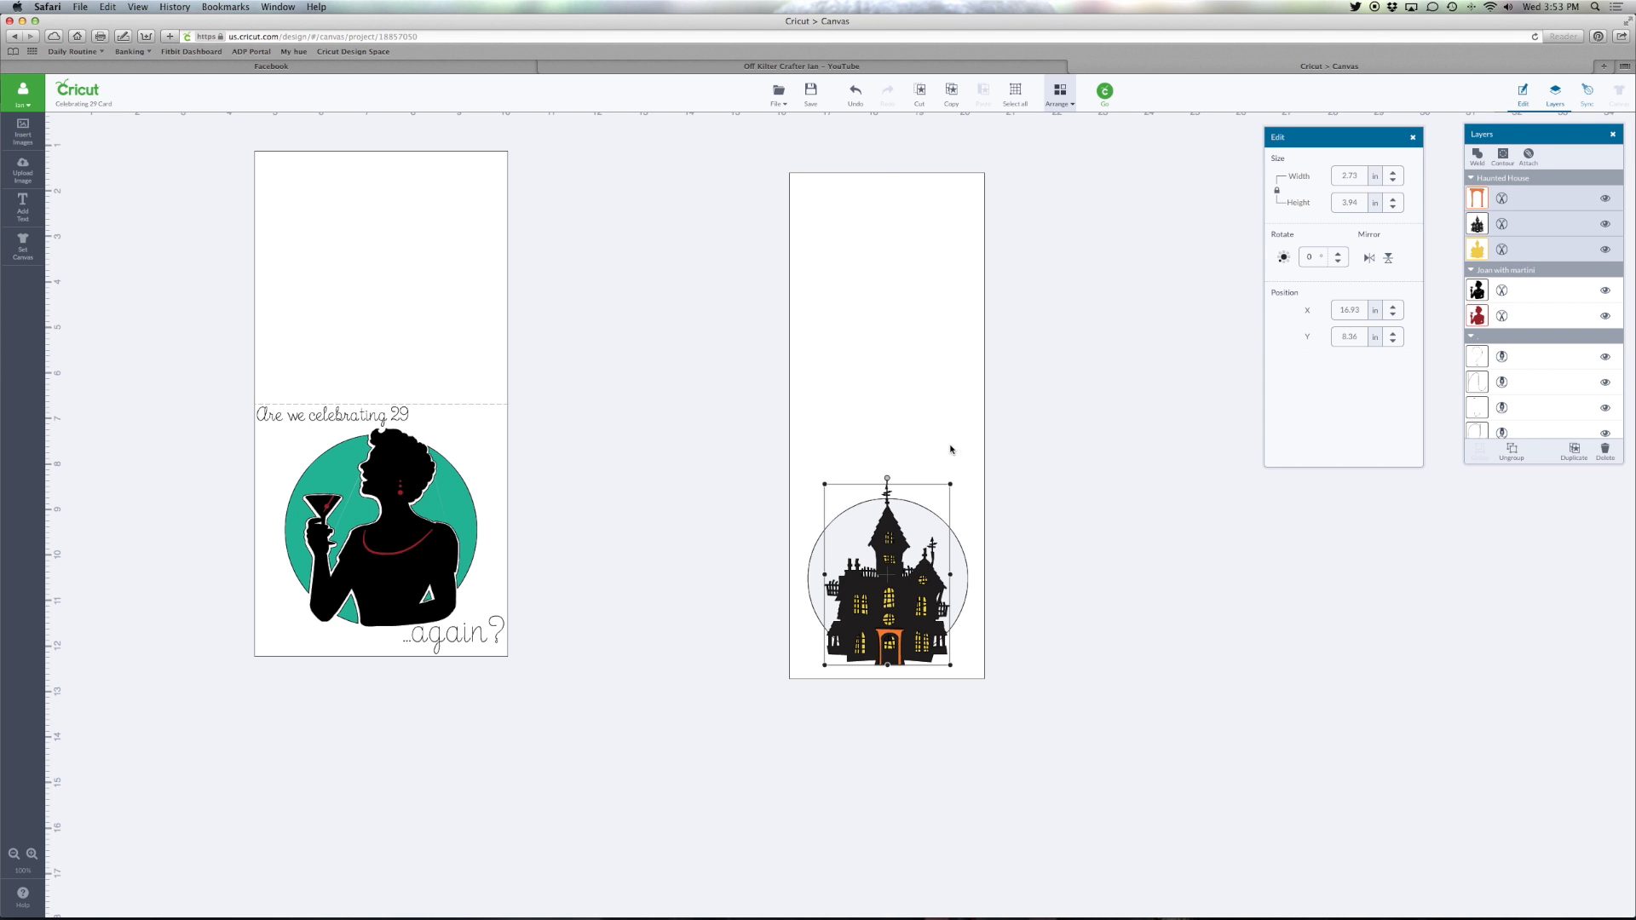
click(958, 478)
click(893, 582)
click(962, 410)
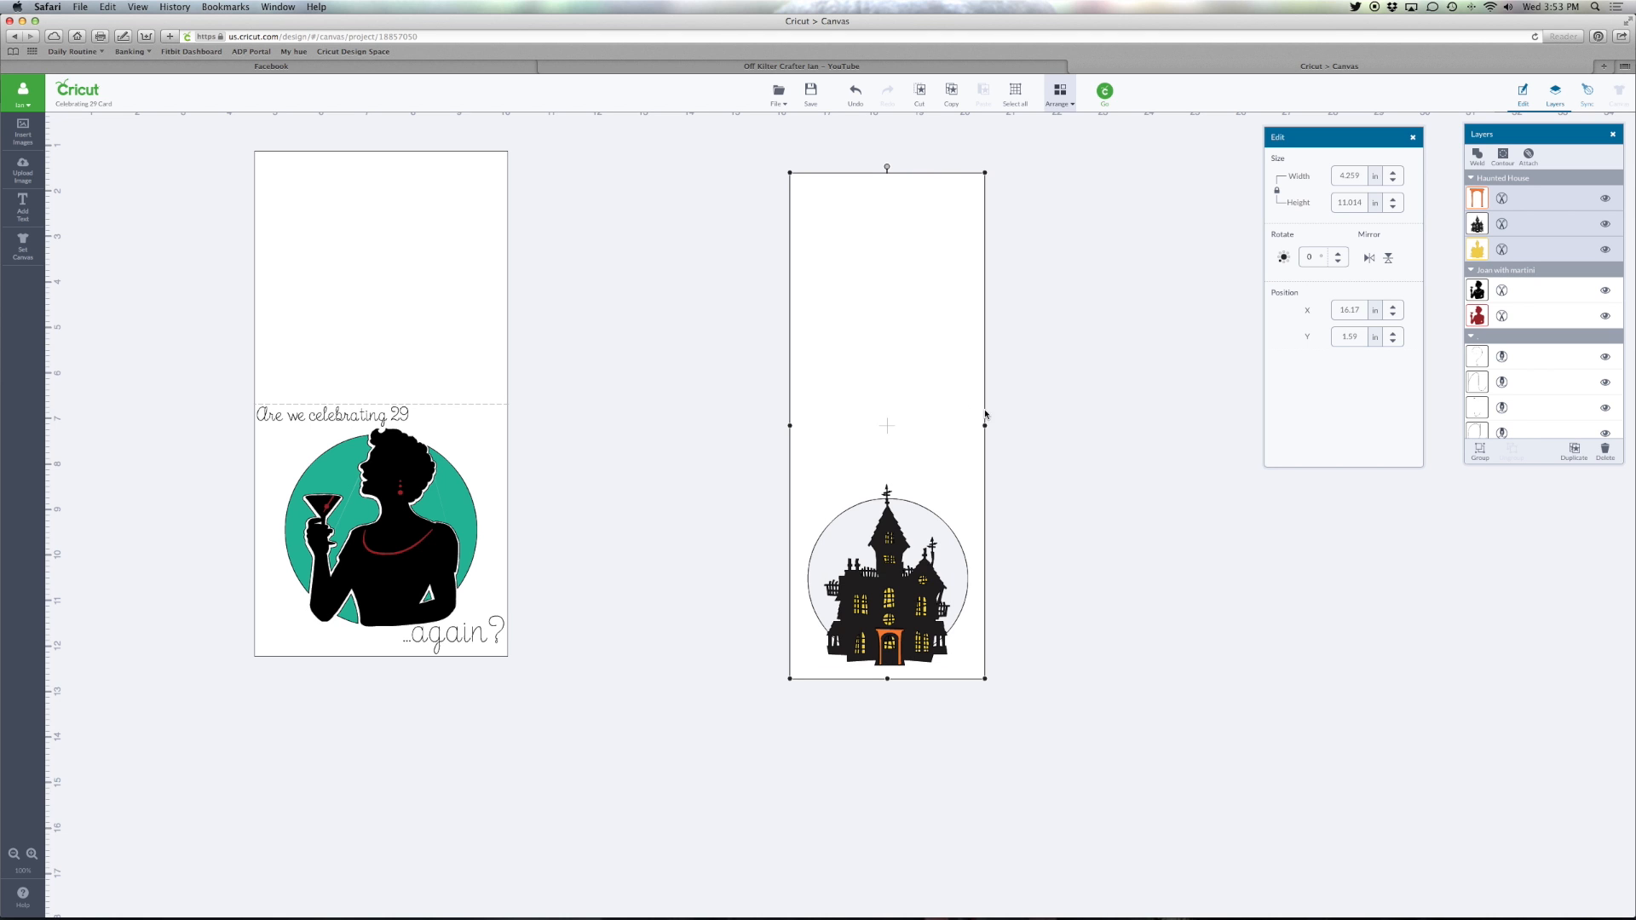
click(1478, 158)
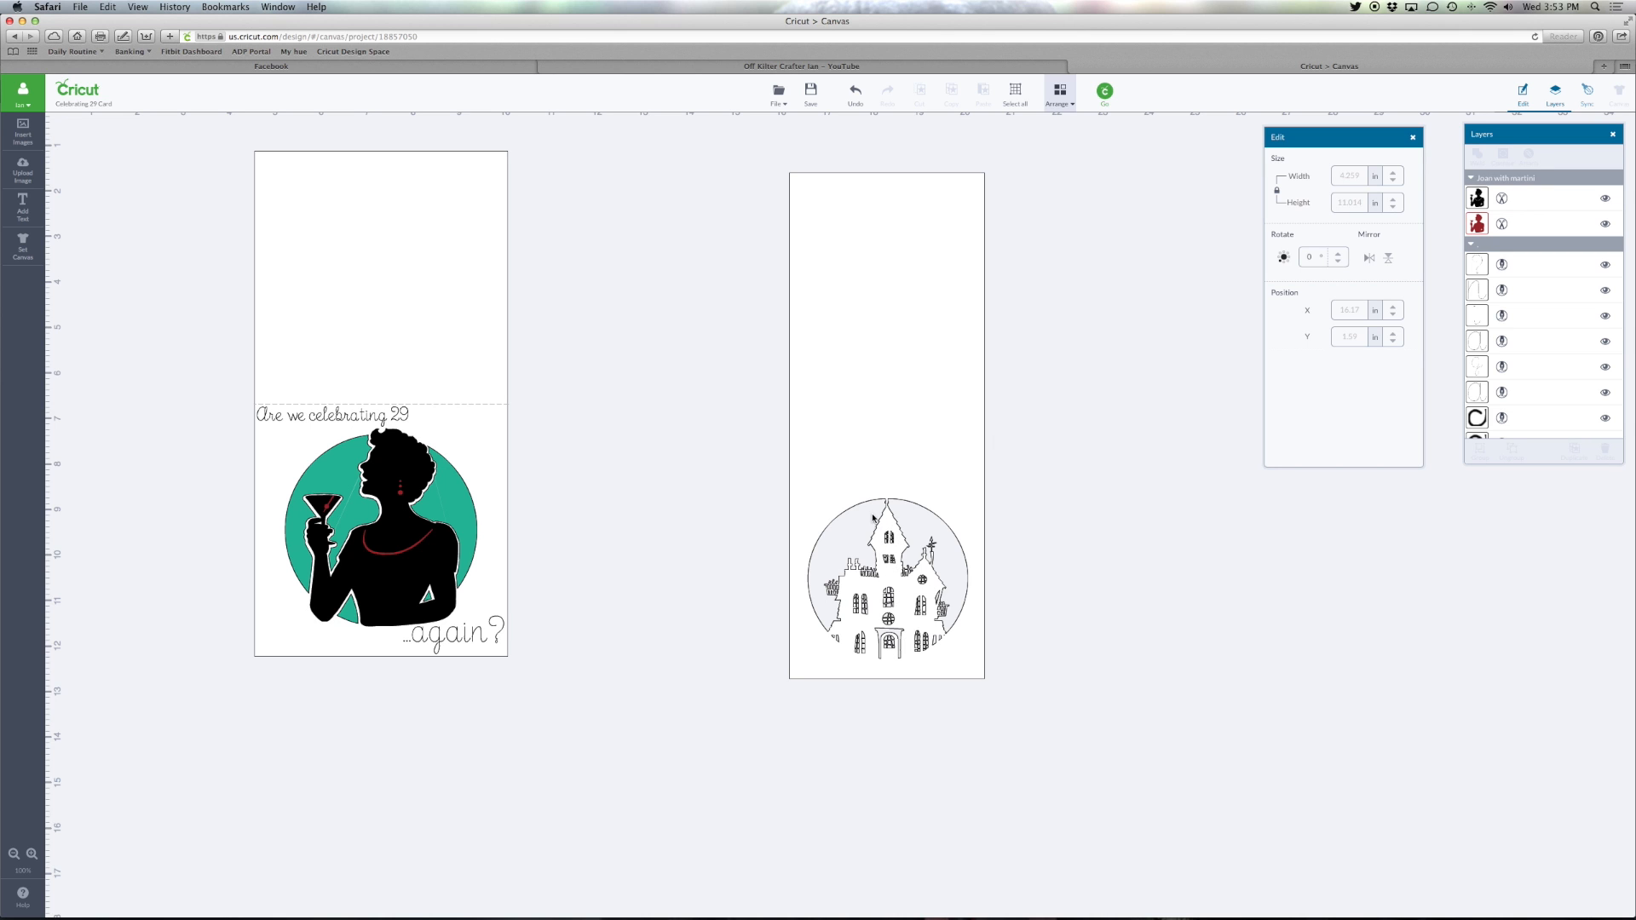
click(887, 554)
Insert a second copy of the same haunted house from the Happy Hauntings image set
click(23, 133)
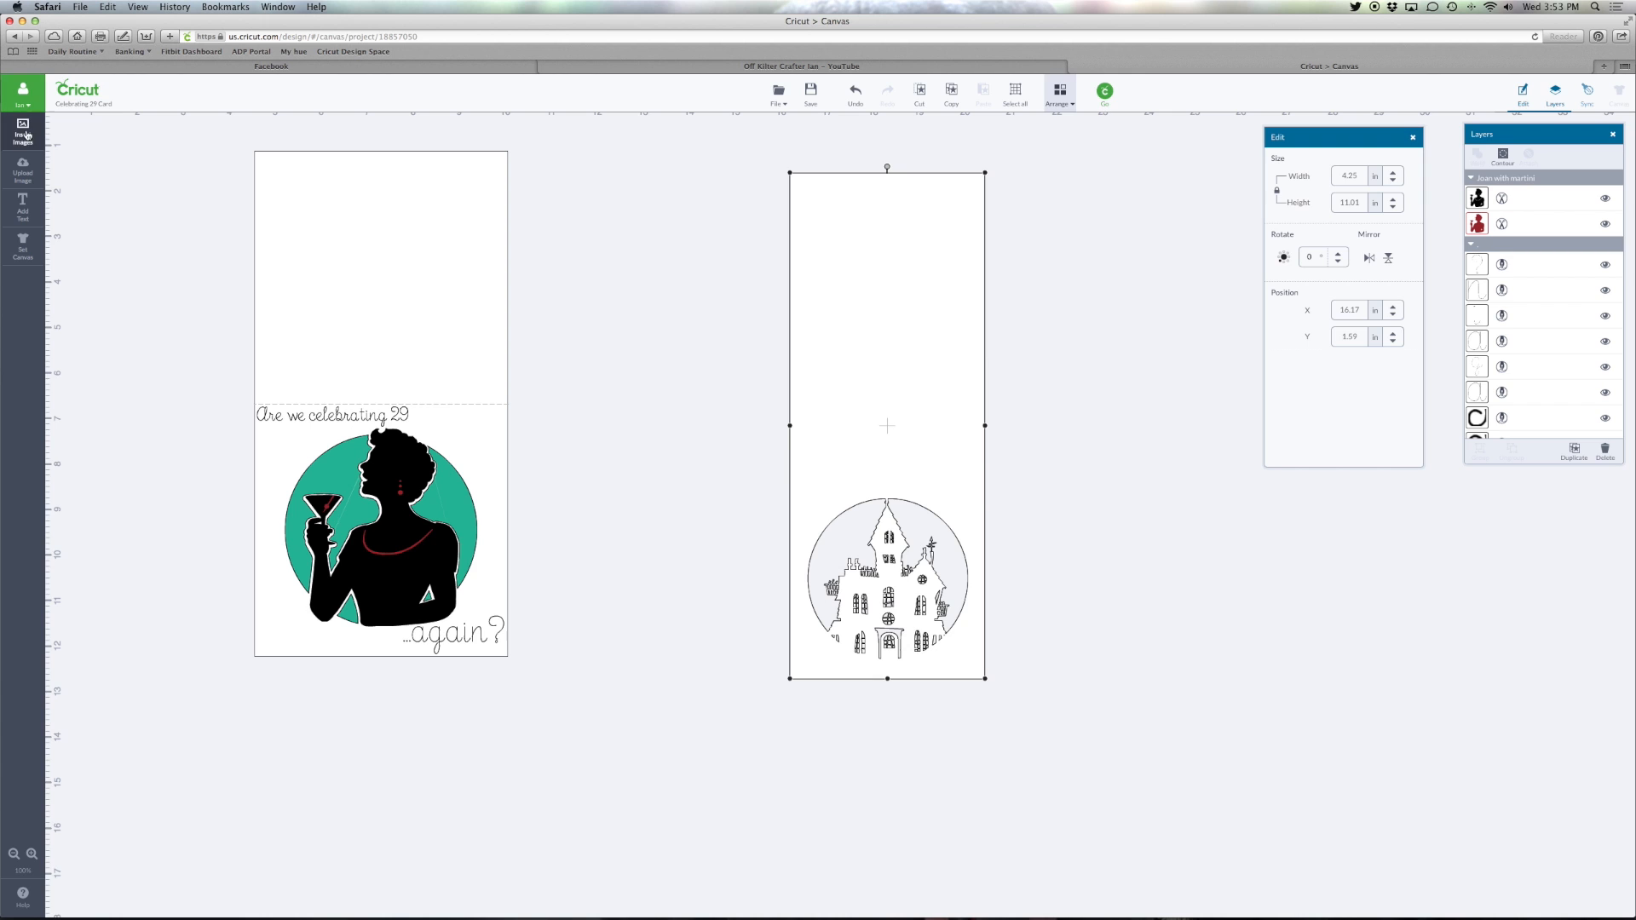
click(617, 309)
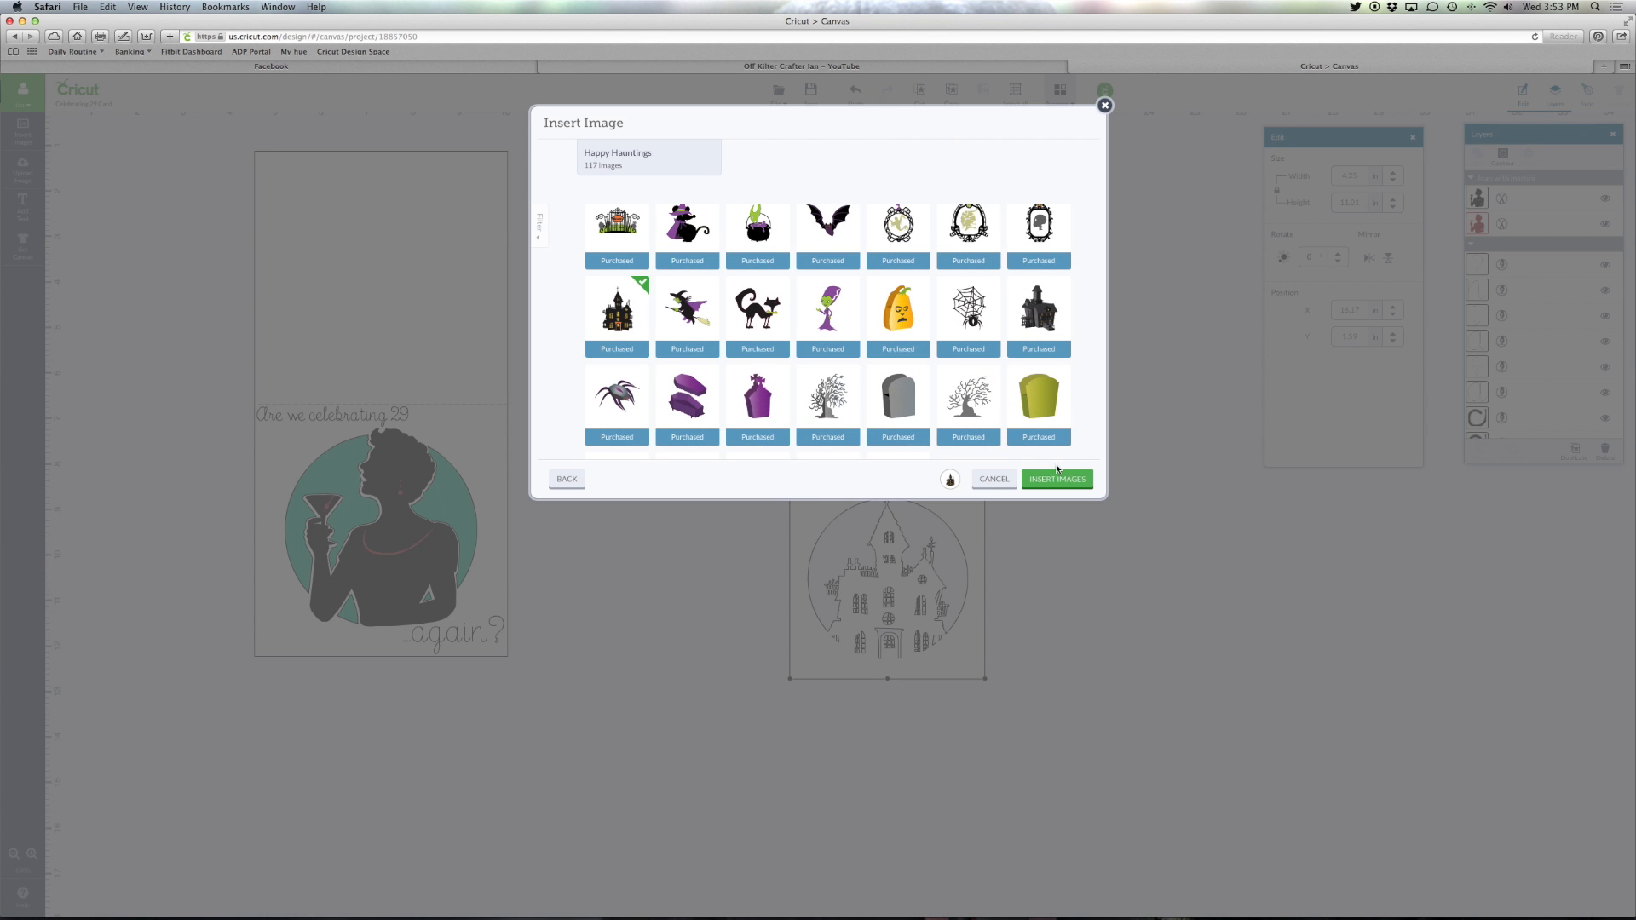
click(1058, 479)
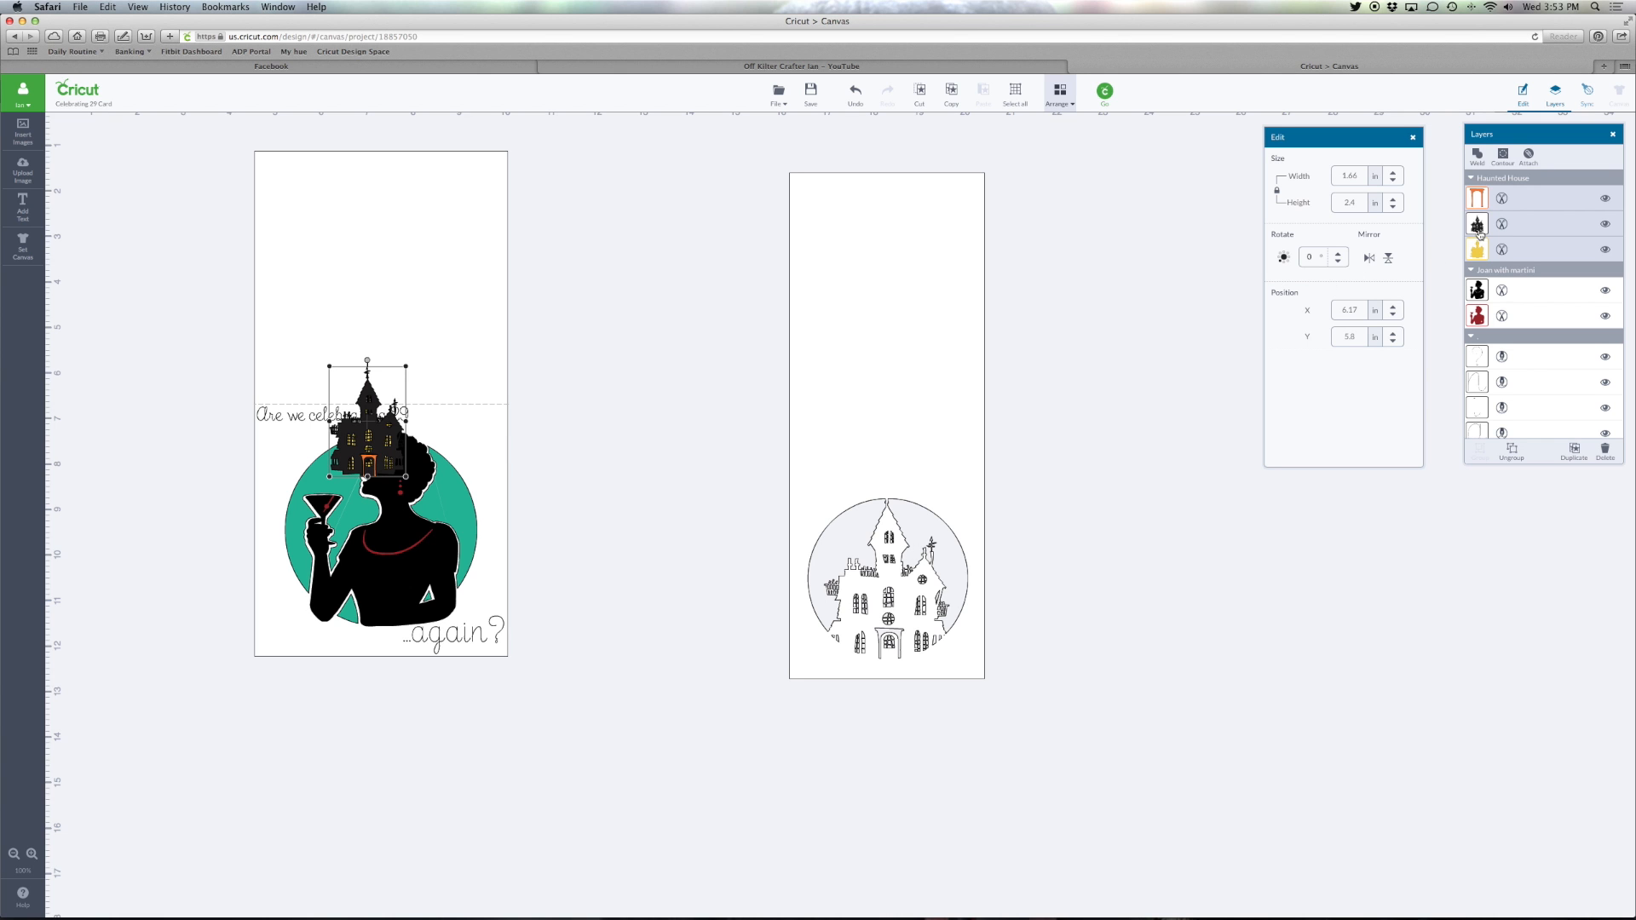
Align the second haunted house over the welded house outline, enlarging it to about 2.68 in wide and 3.87 in high
drag(395, 436, 1002, 738)
drag(967, 684, 913, 610)
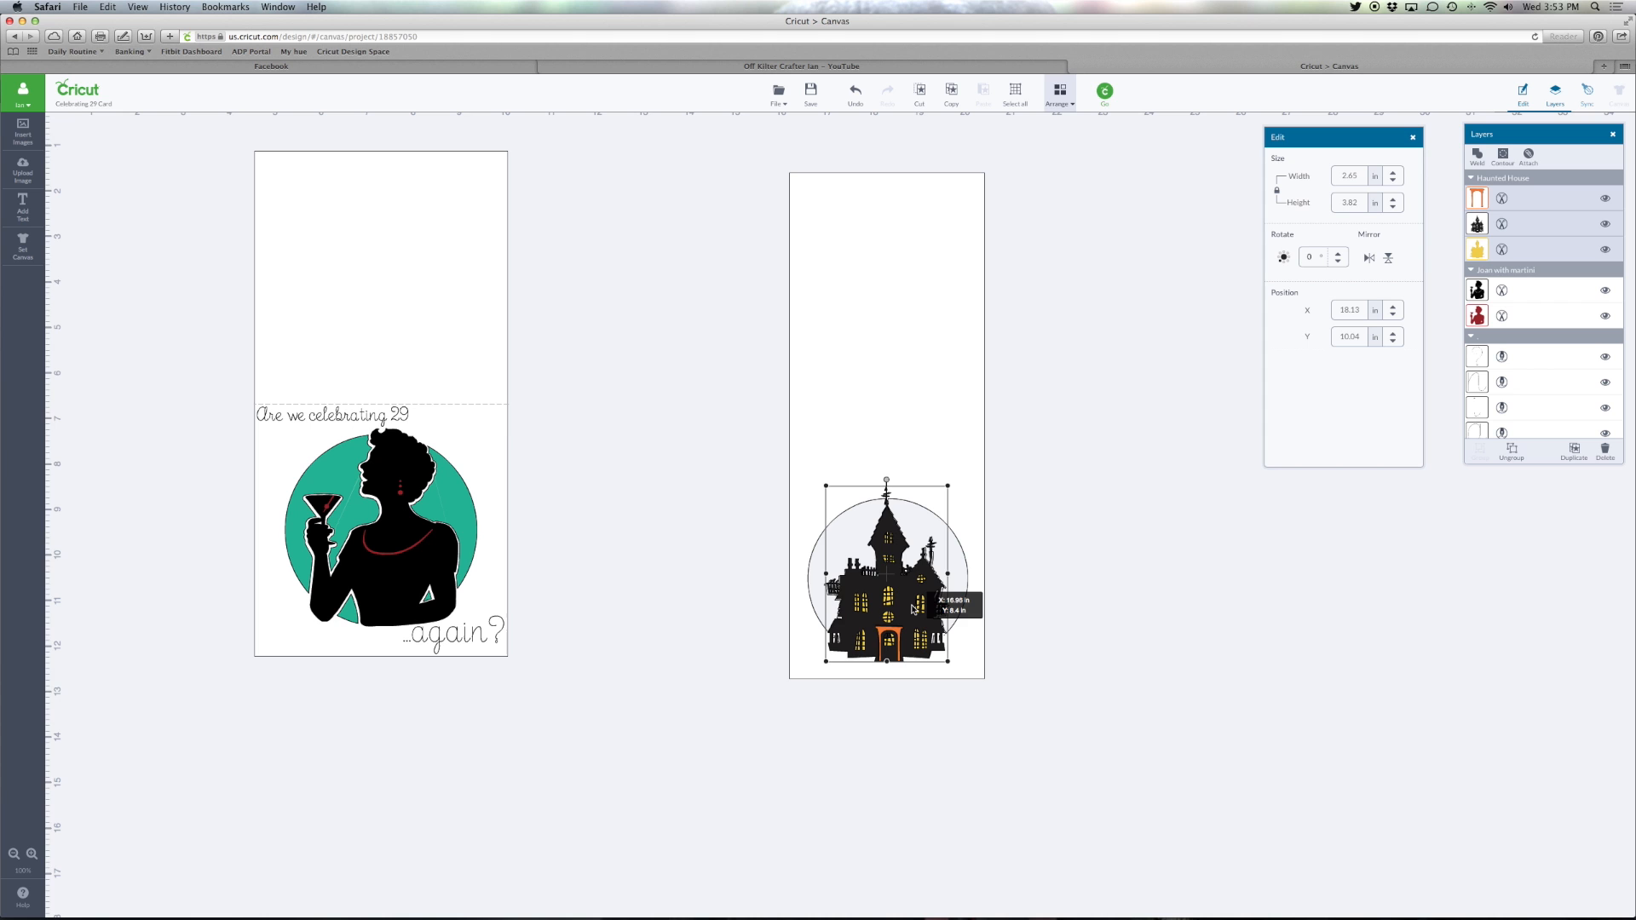
drag(914, 609, 913, 609)
drag(947, 666, 947, 665)
mouse_move(914, 610)
mouse_down()
mouse_move(954, 667)
mouse_move(911, 592)
mouse_up()
click(1022, 596)
click(1126, 583)
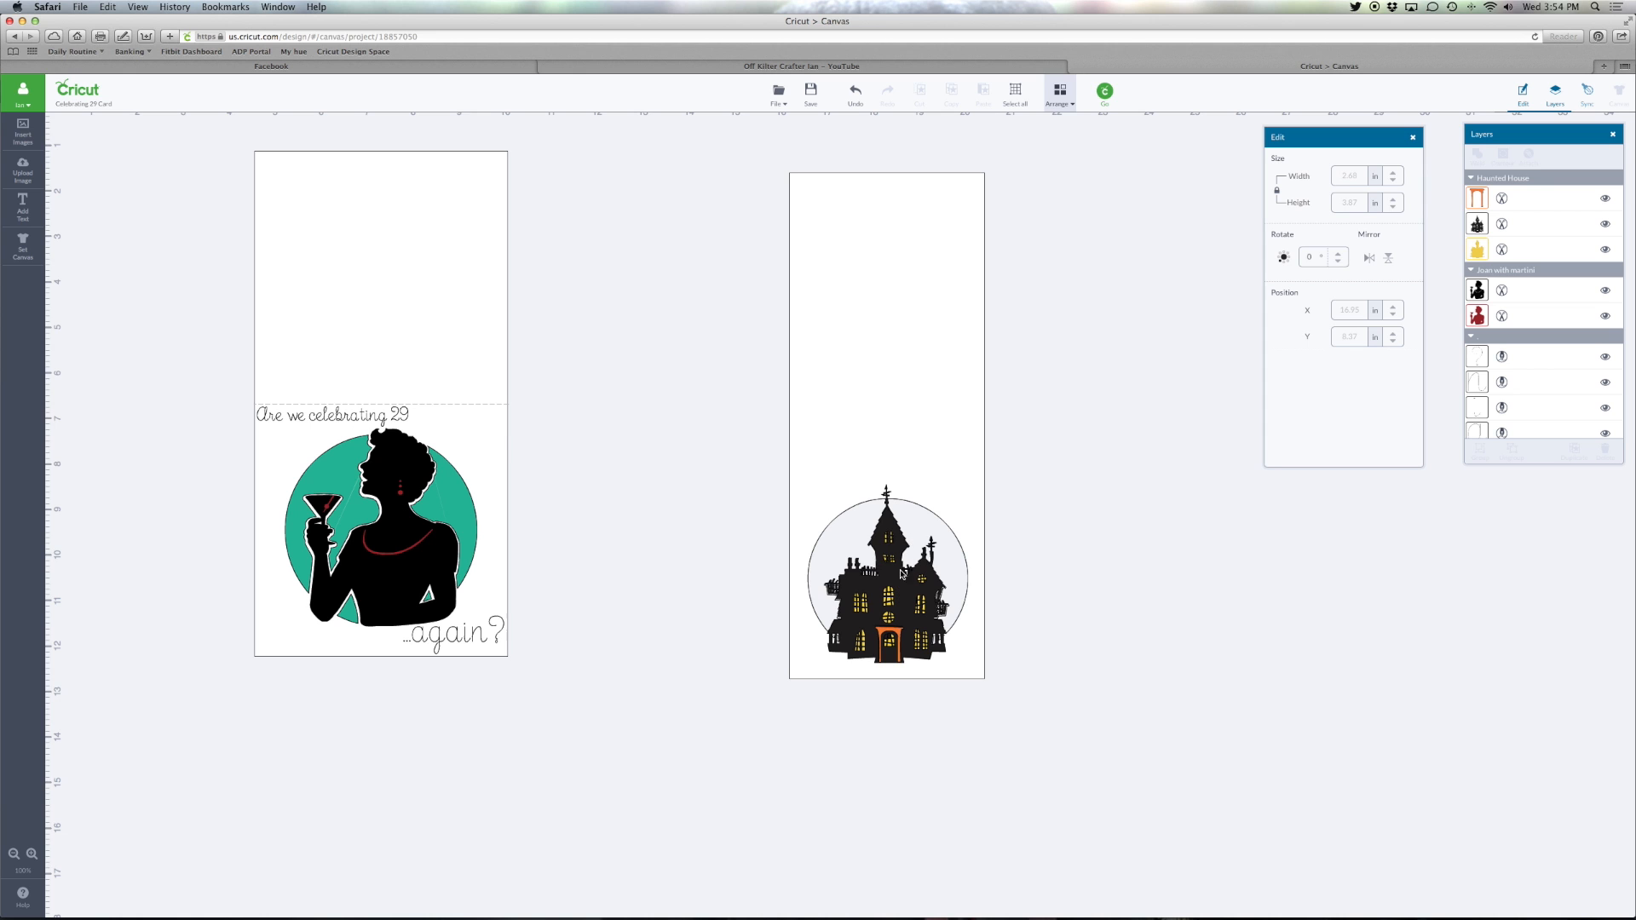
Move the haunted house off the card, compare the welded card with the martini silhouette, and put the house back over its outline
drag(905, 594, 1105, 513)
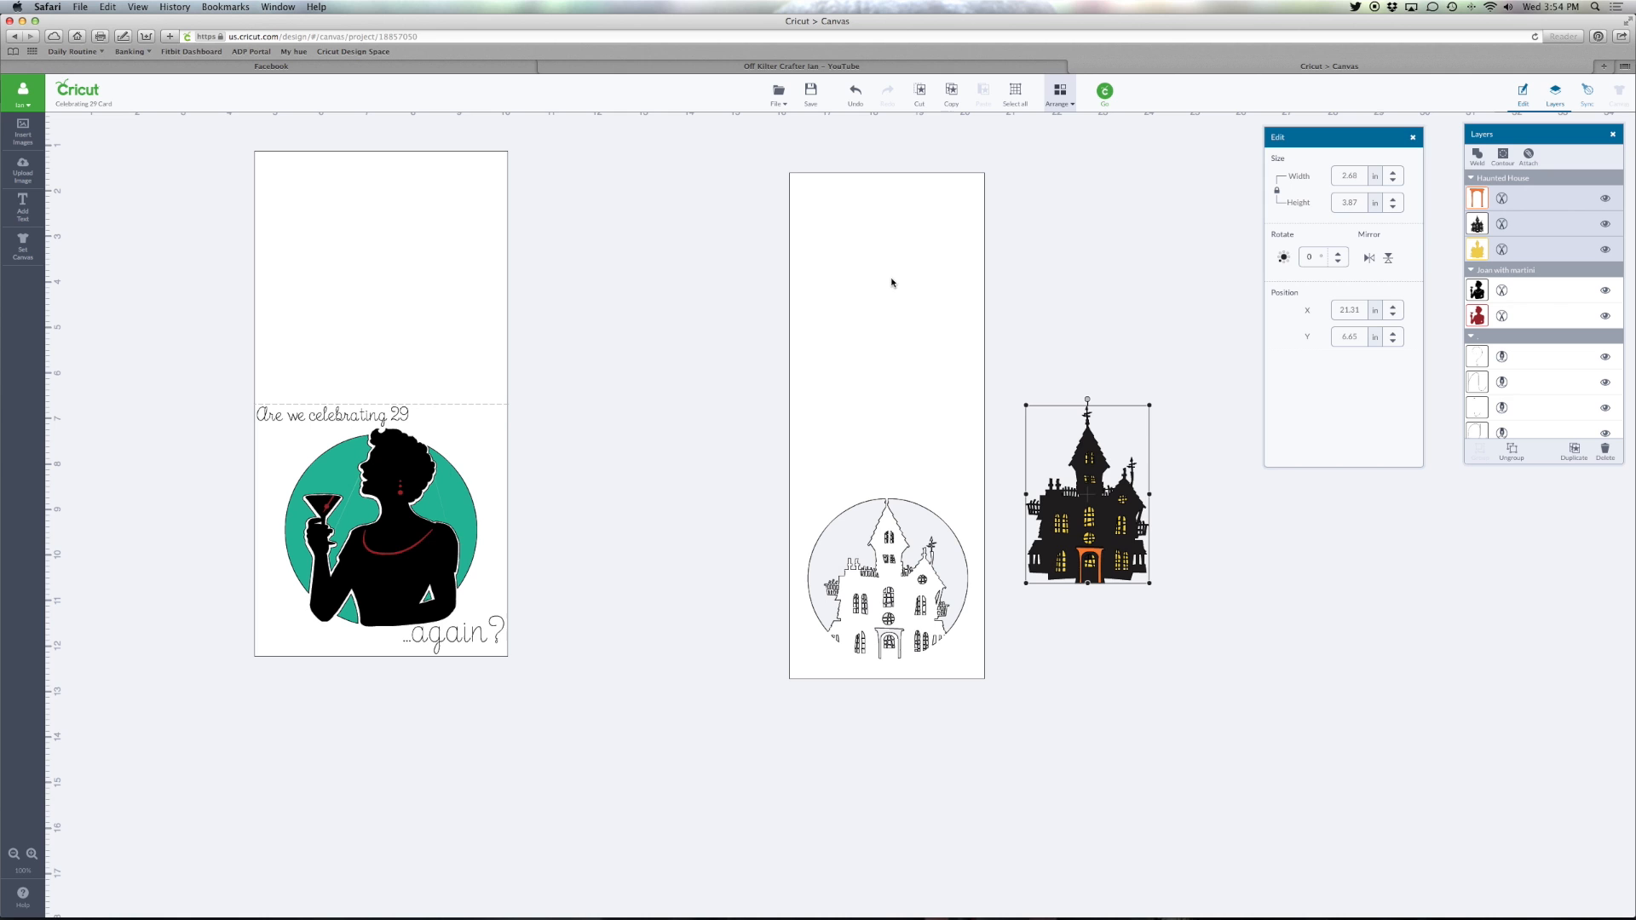
click(389, 544)
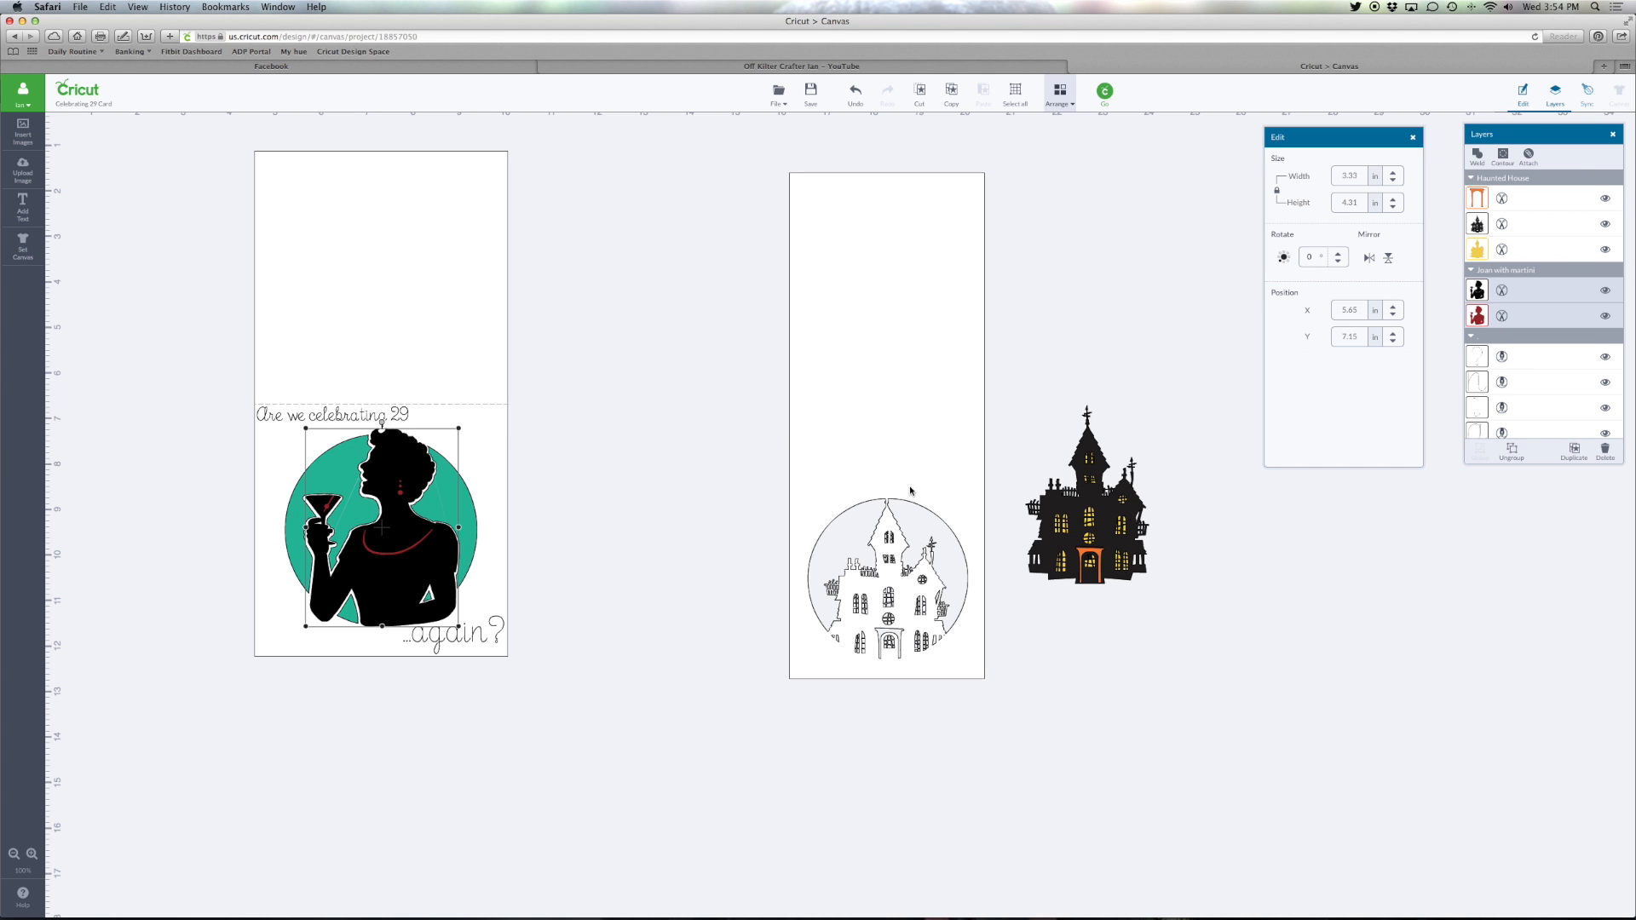
click(910, 585)
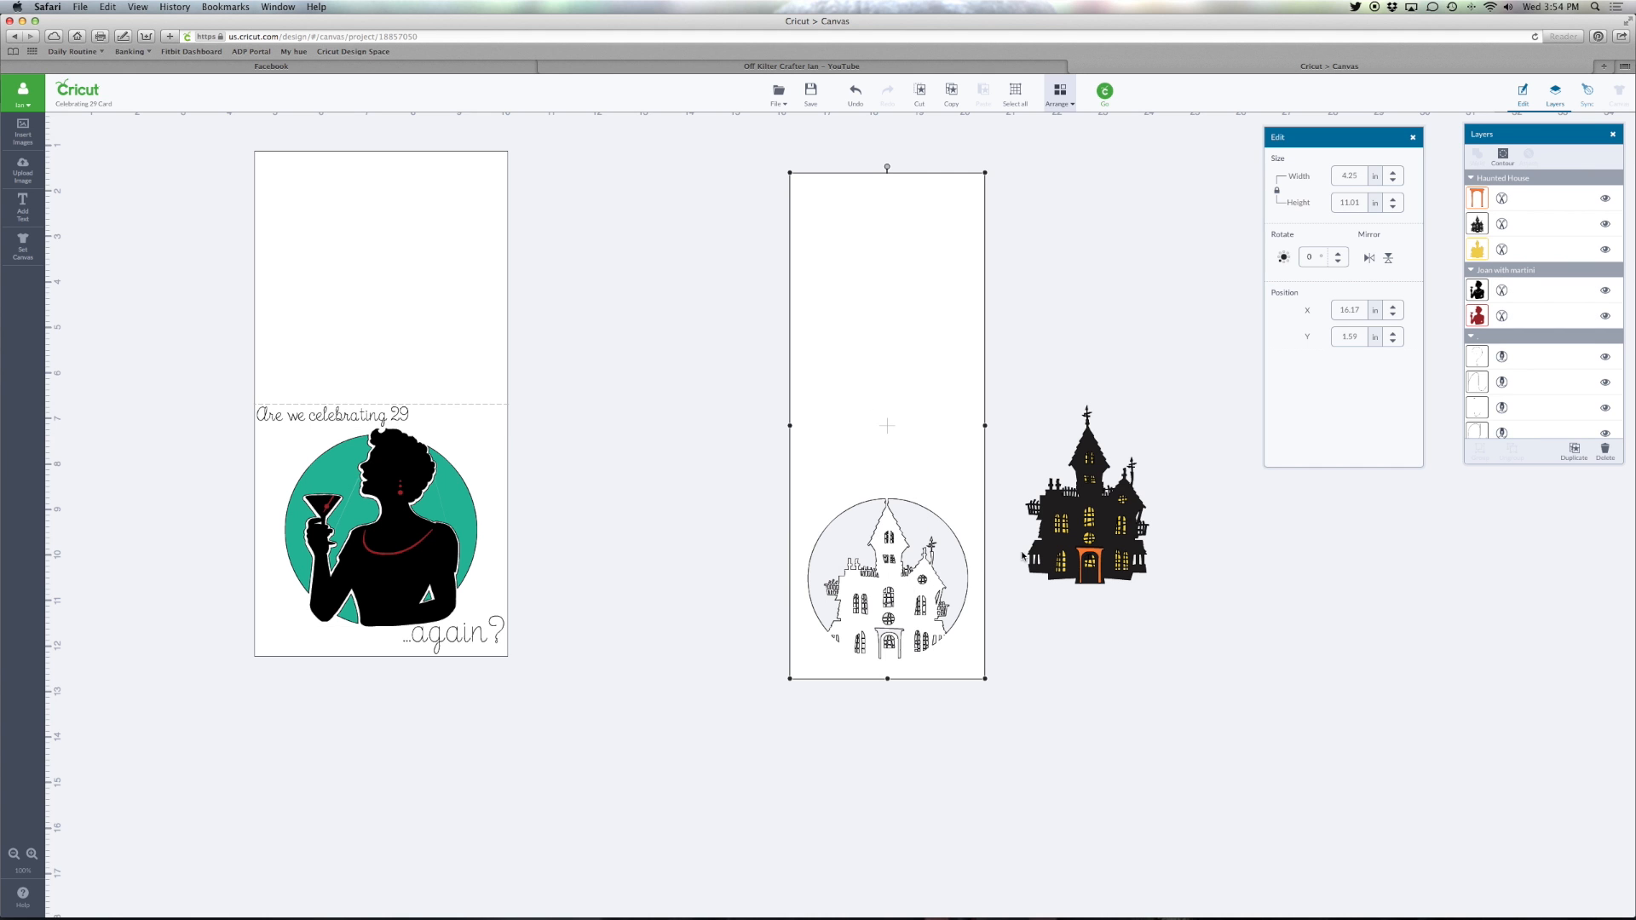
drag(1094, 493, 893, 572)
click(1035, 616)
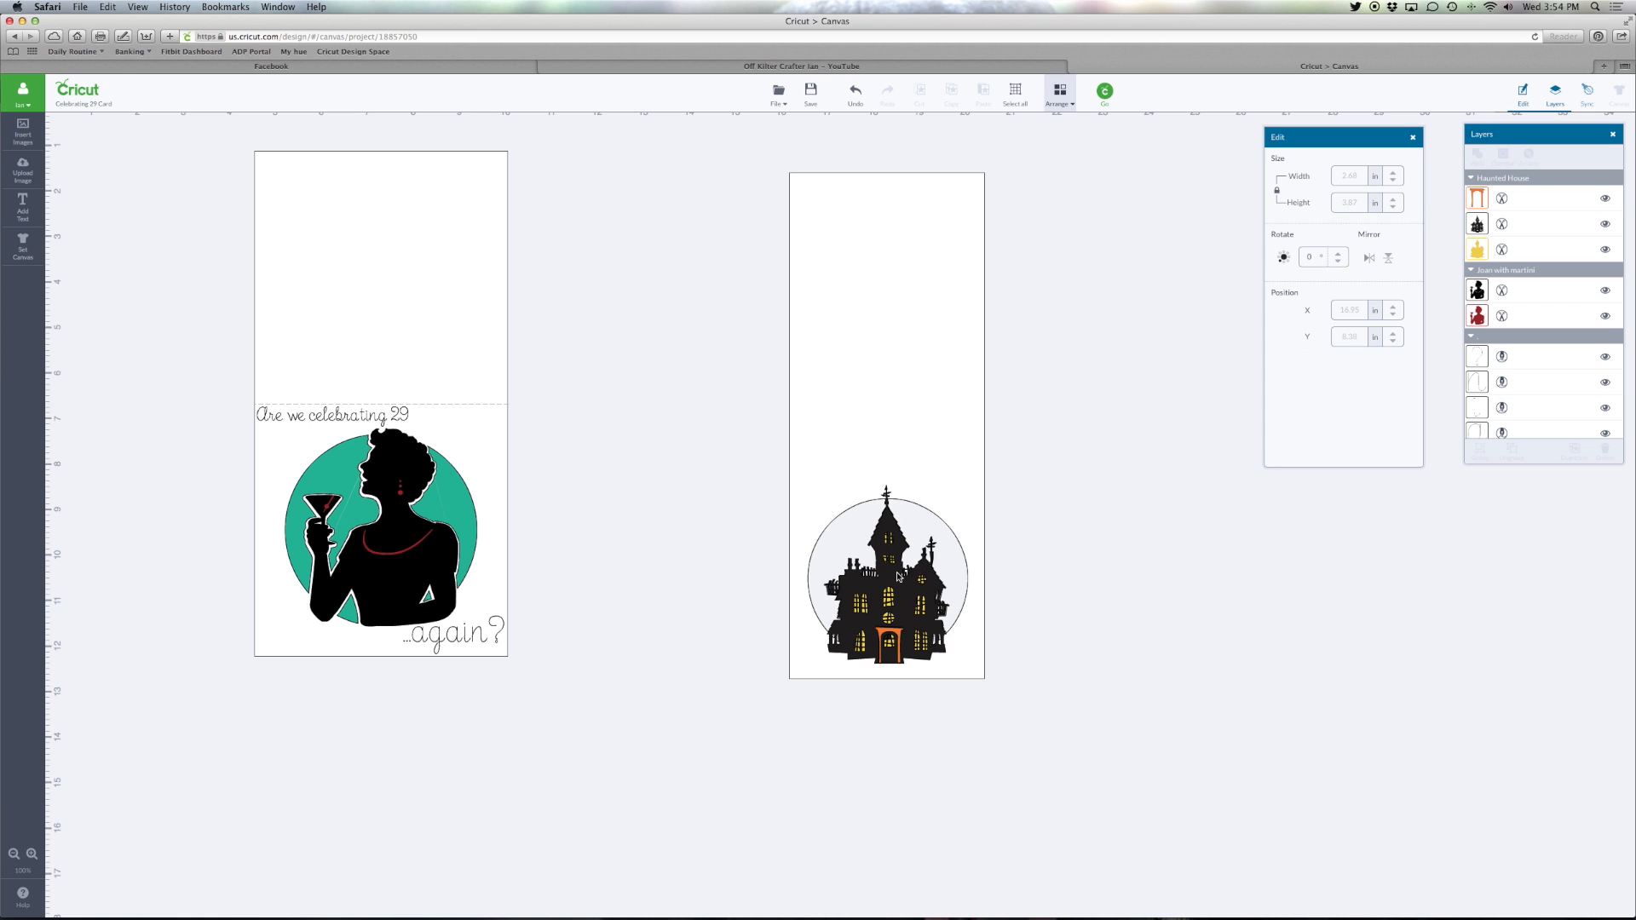
Move the haunted house beside the card again, and realign the martini silhouette on its teal circle
drag(895, 611, 1102, 520)
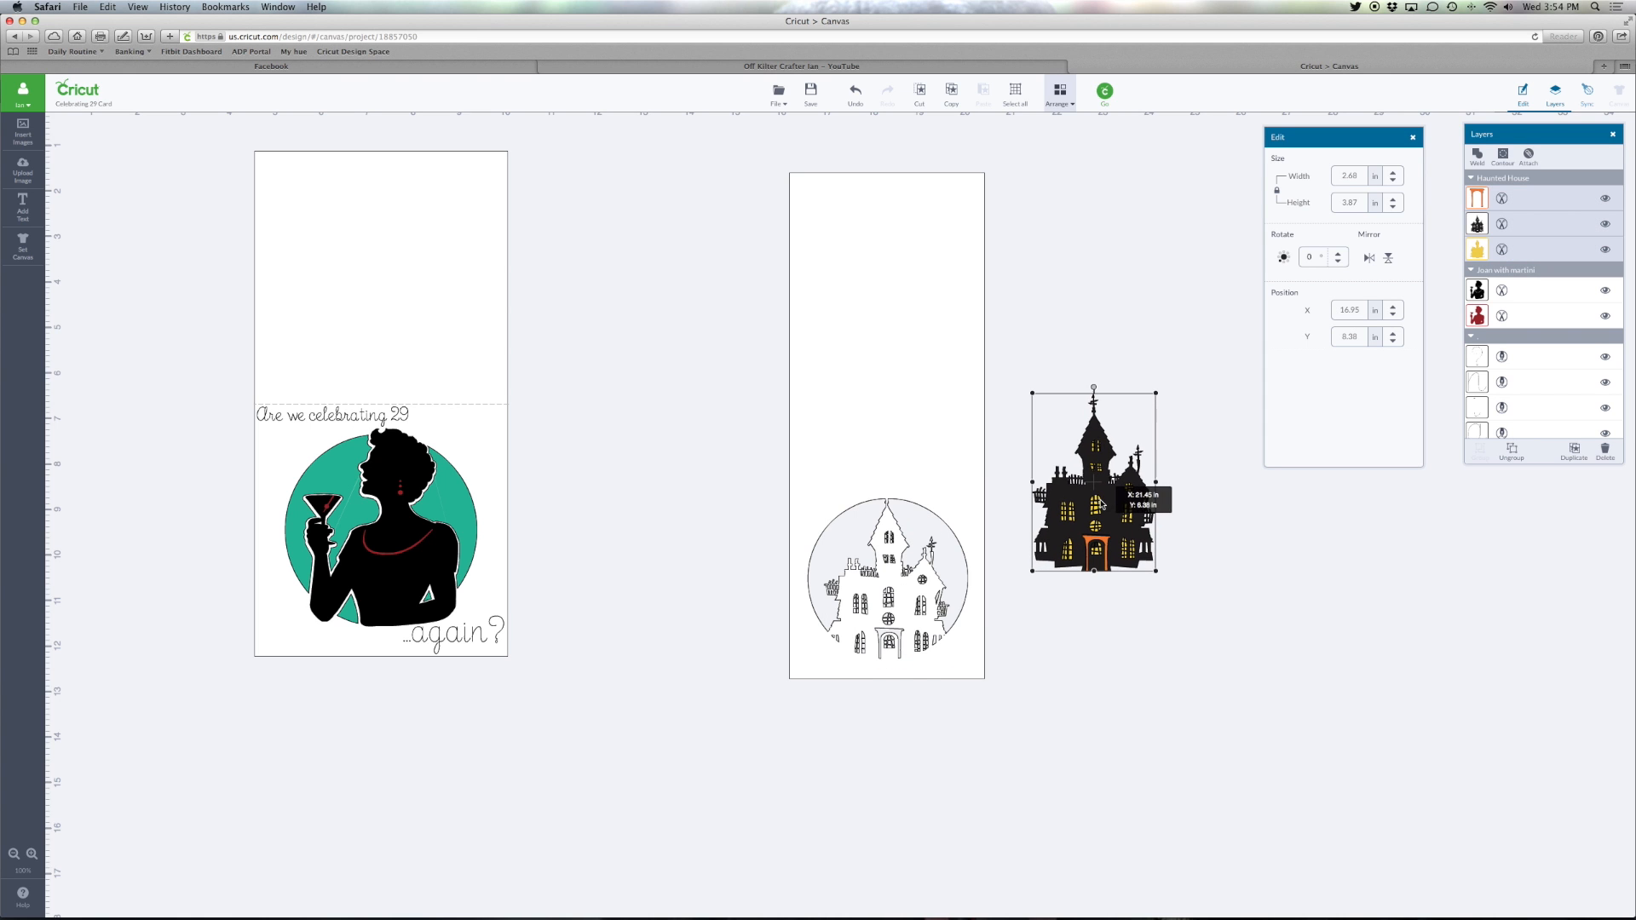
click(863, 610)
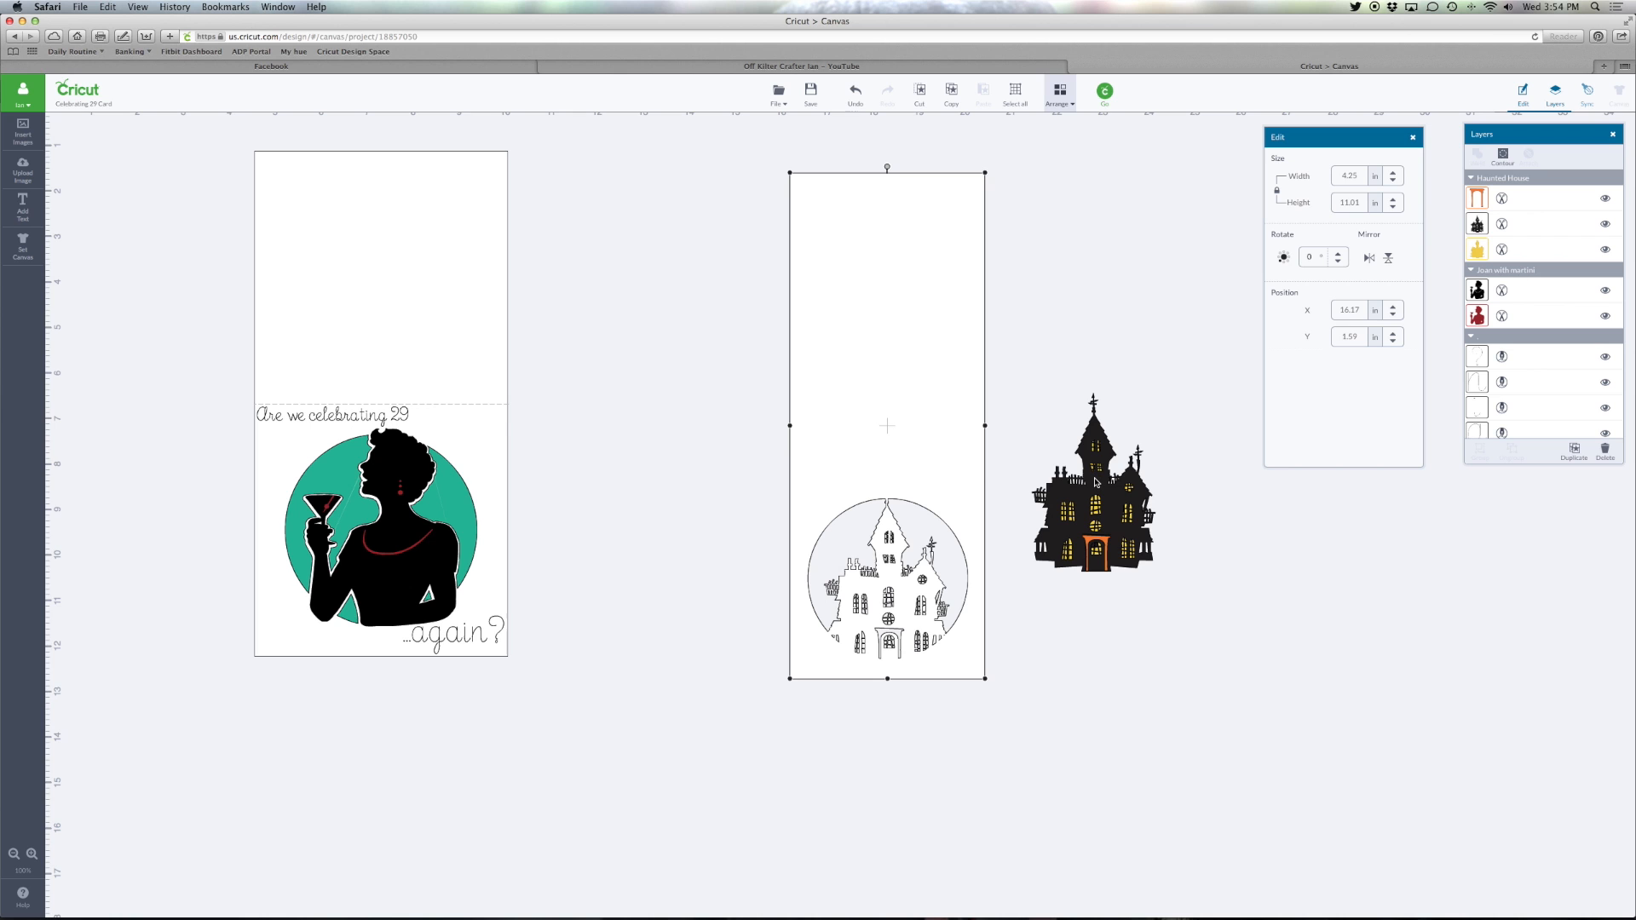
click(419, 560)
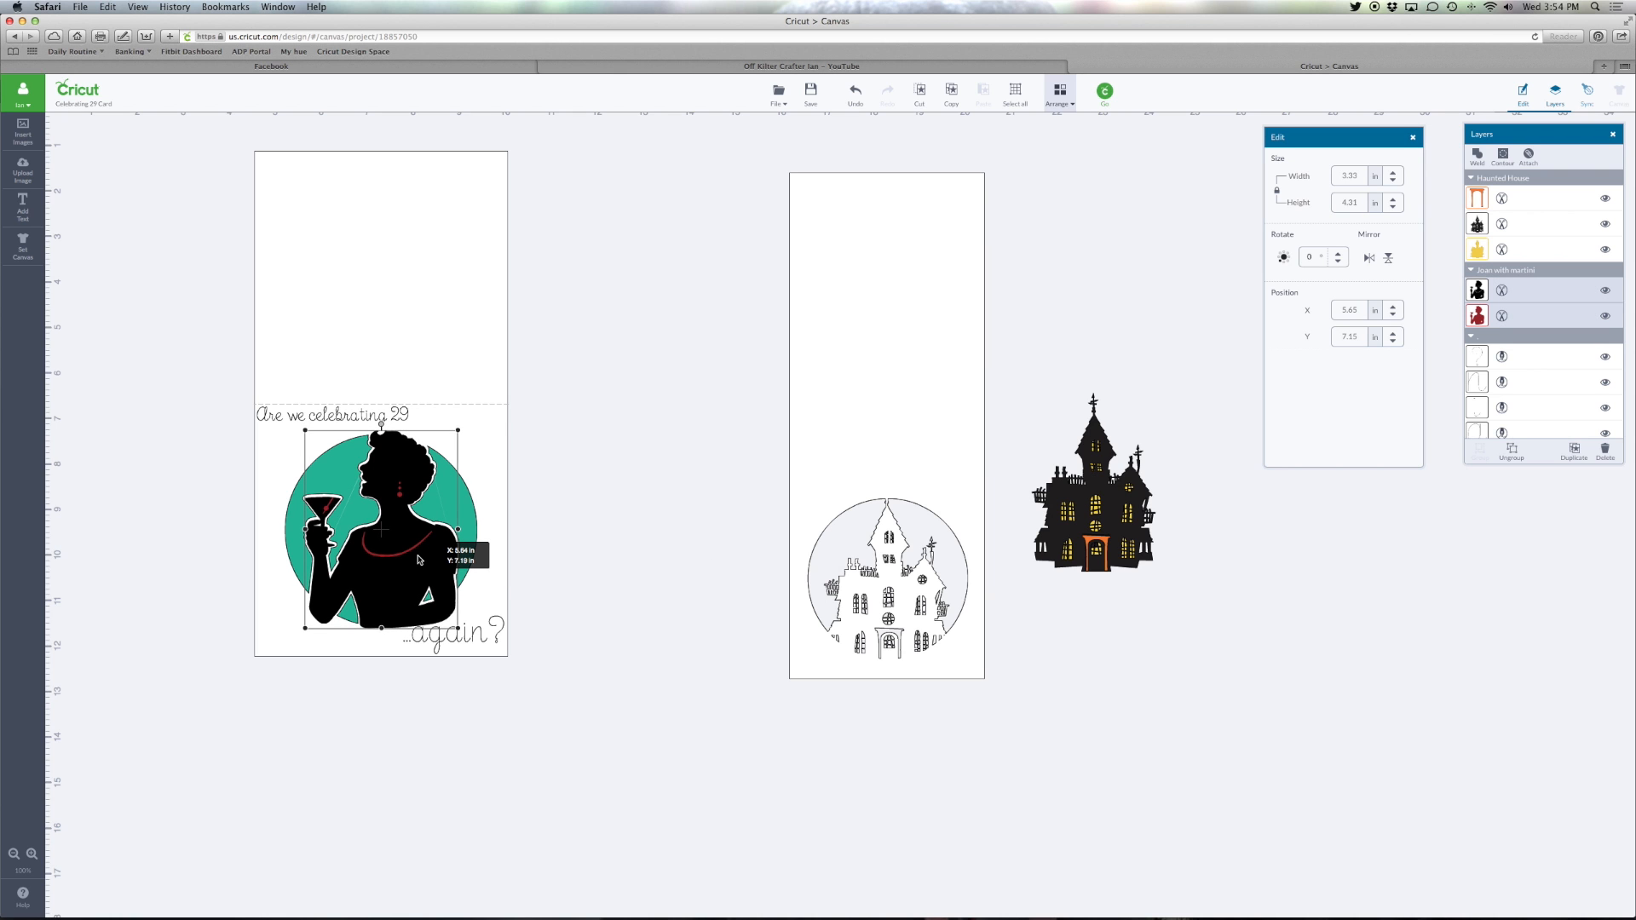
drag(419, 560, 418, 558)
Delete the welded haunted house card and the loose haunted house, keeping only the finished martini birthday card on the canvas
click(566, 559)
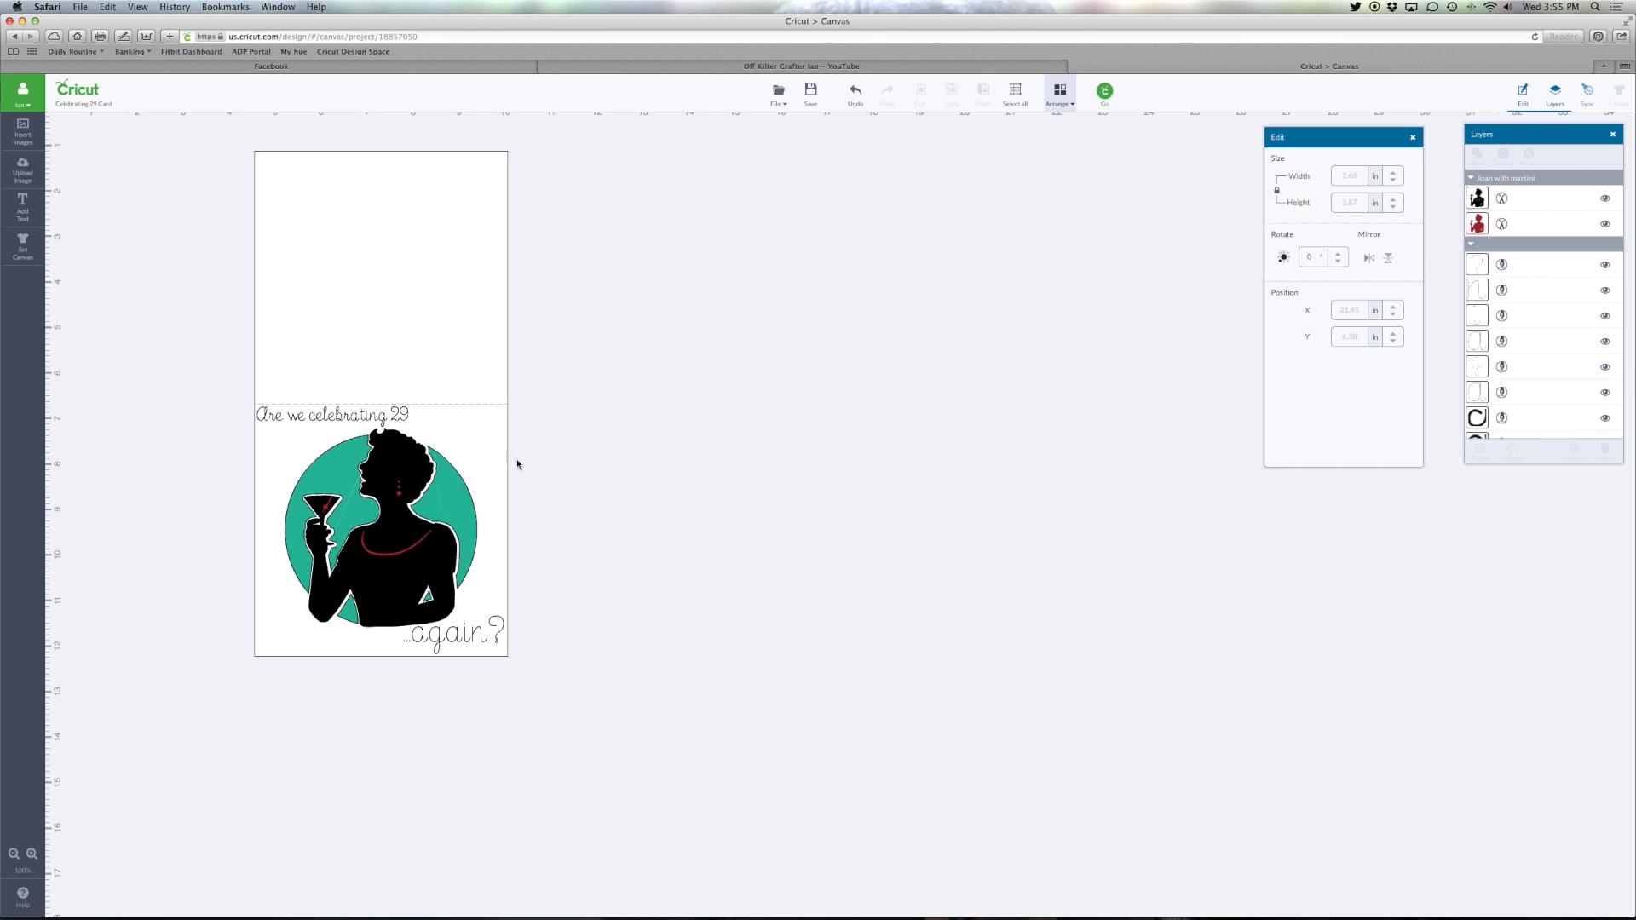
click(421, 290)
click(688, 396)
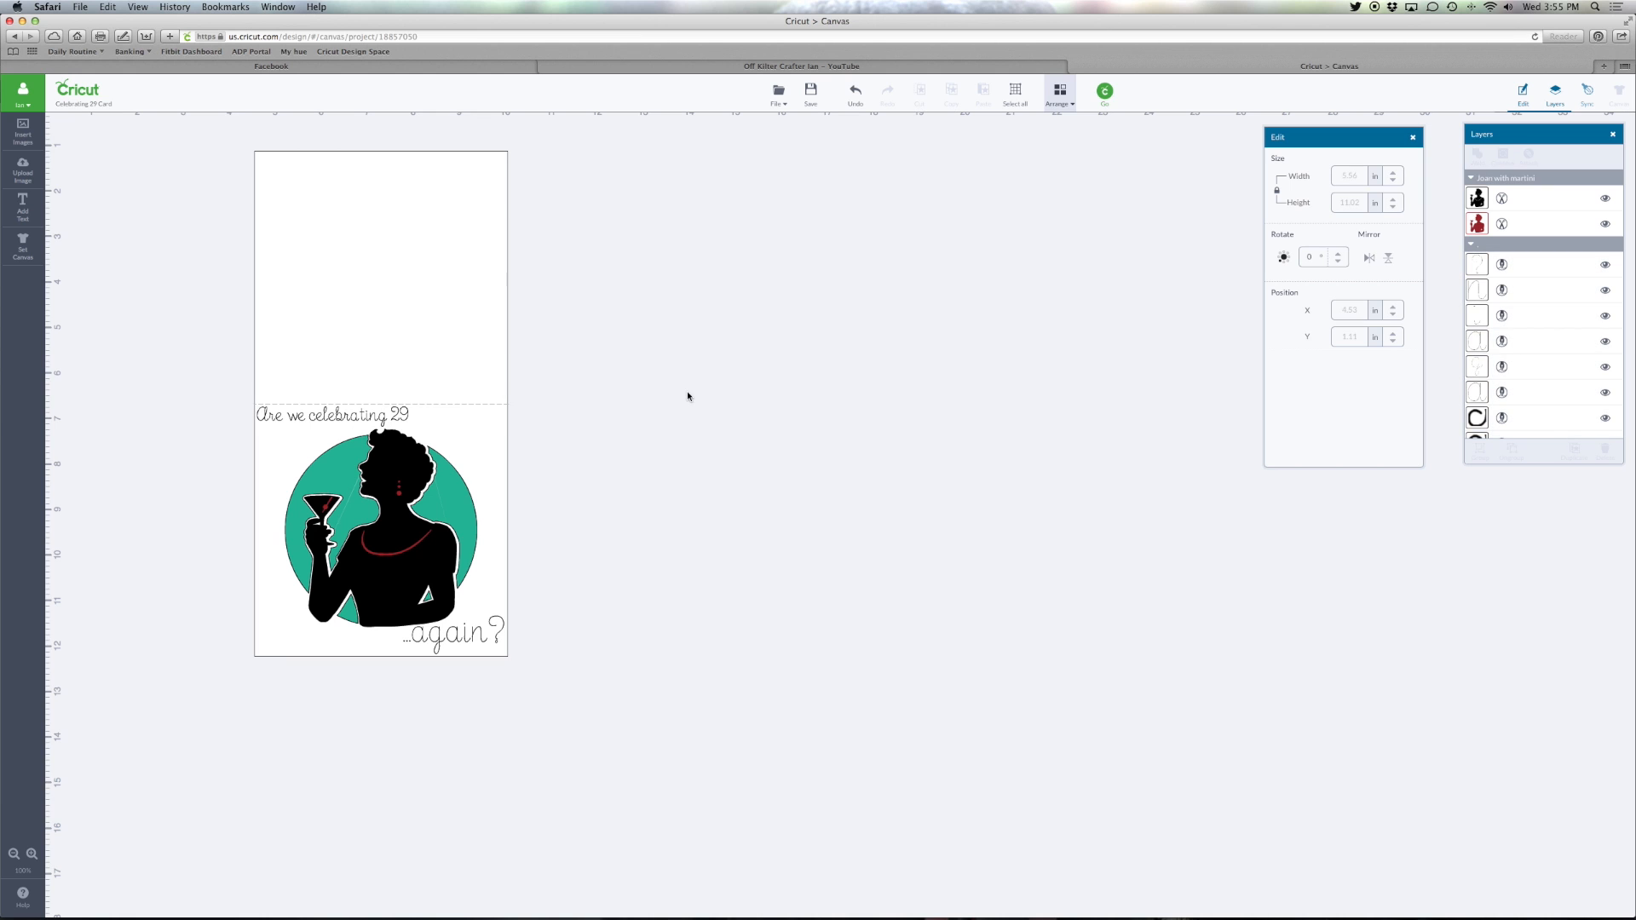